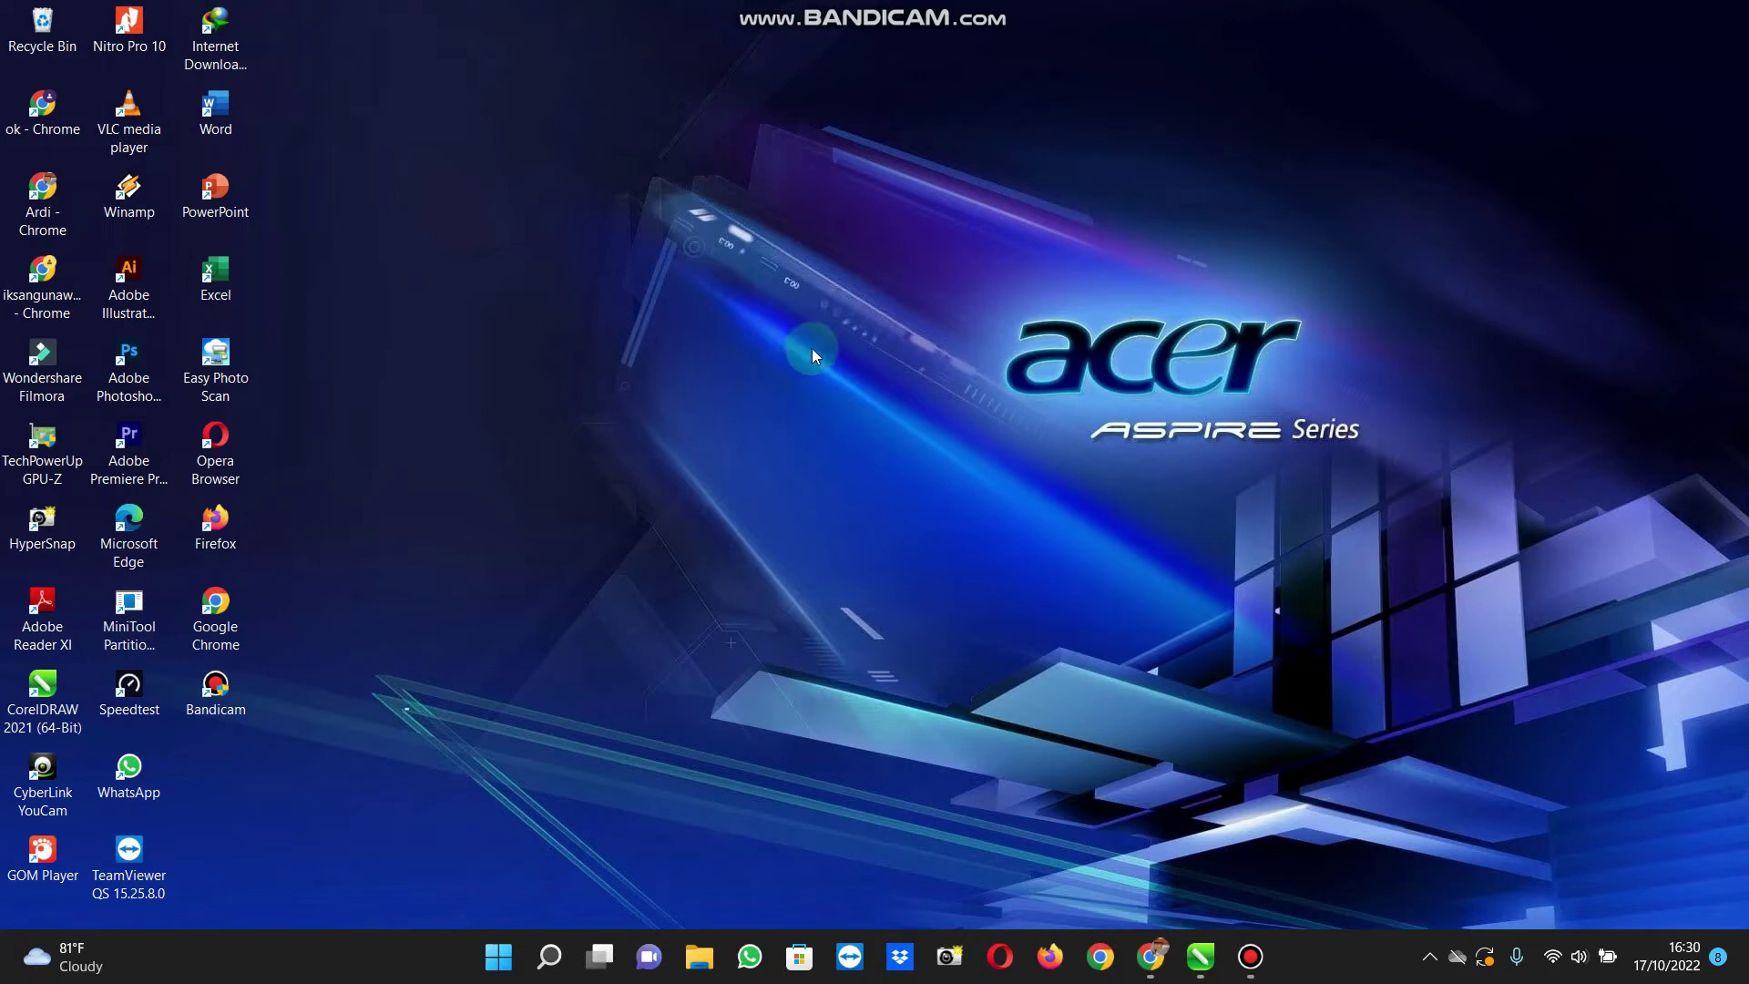
right_click(574, 238)
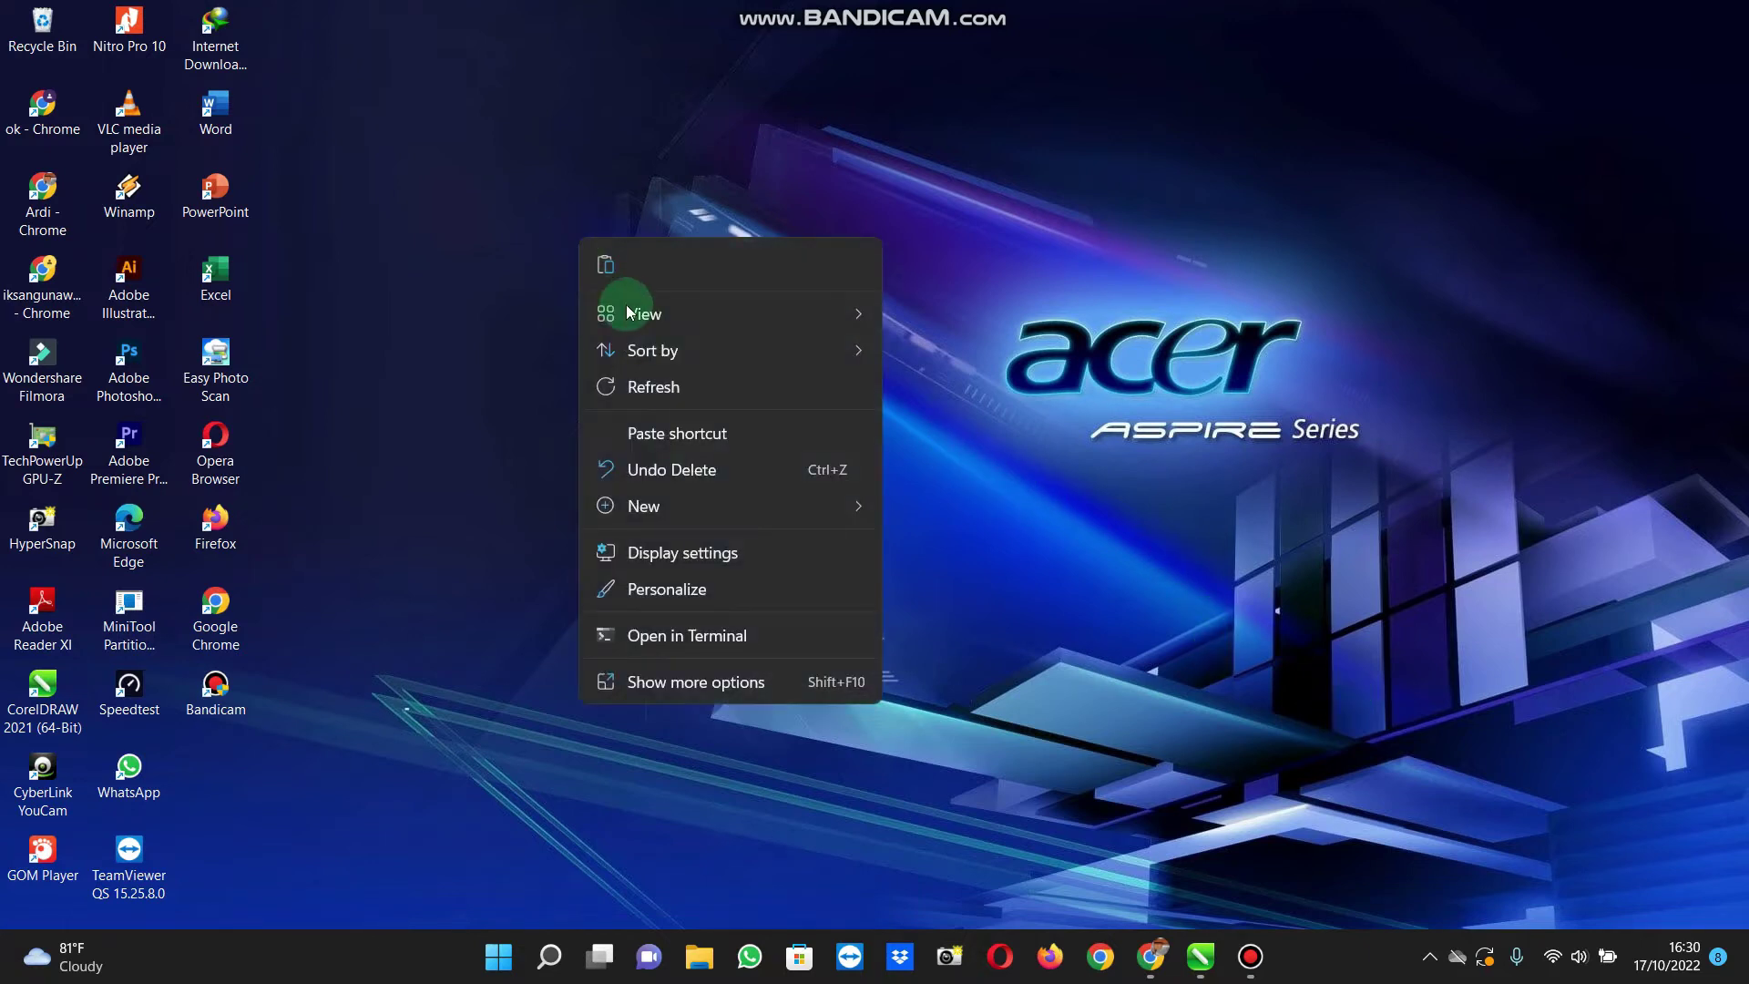
left_click(670, 382)
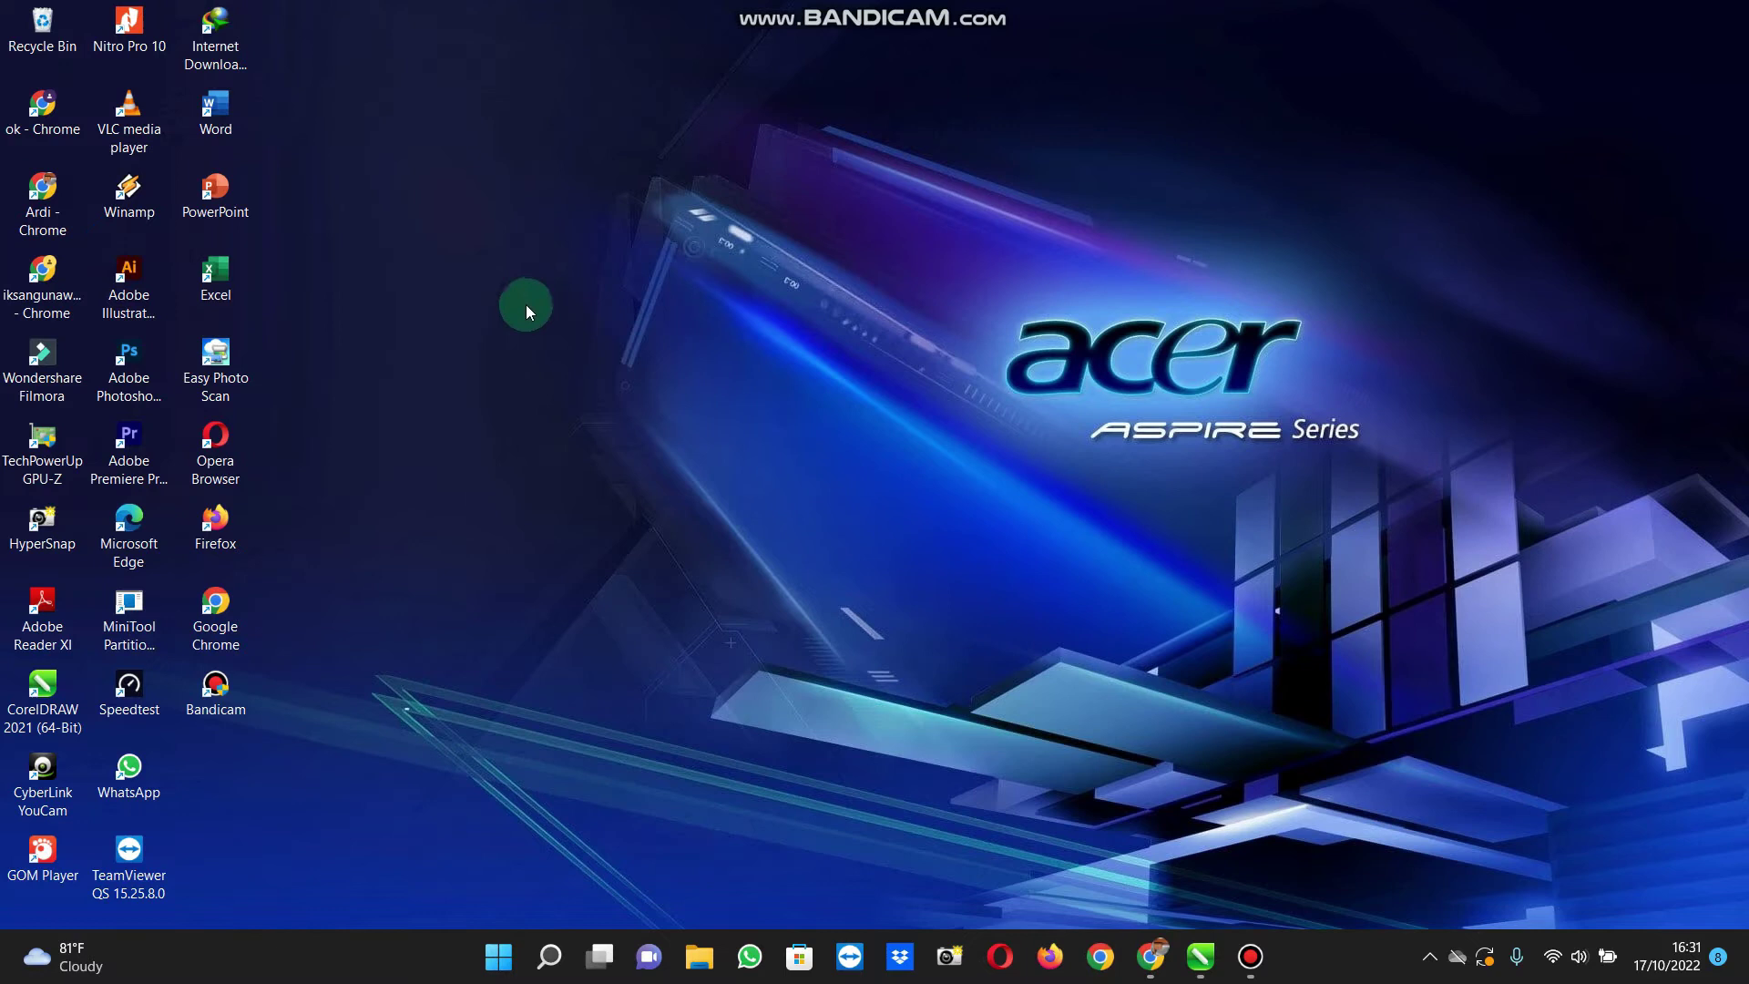
Step: Launch CorelDRAW 2021 and decline opening the auto-backup file
double_click(42, 694)
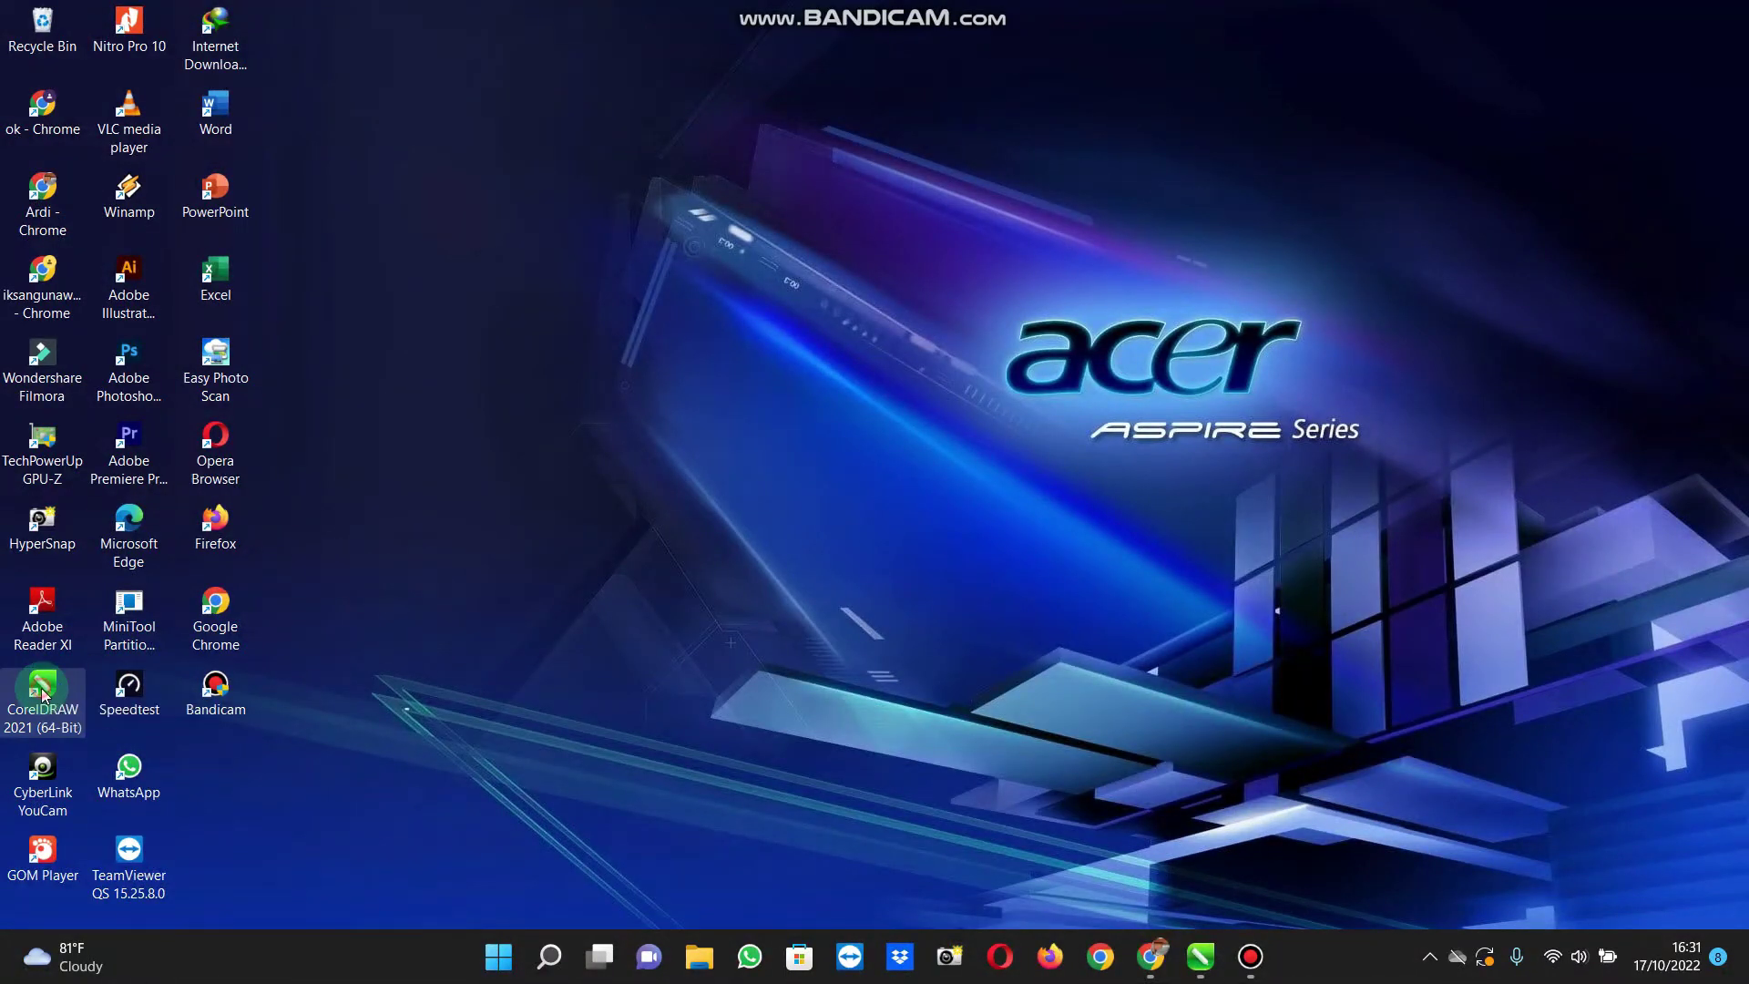
left_click(1115, 390)
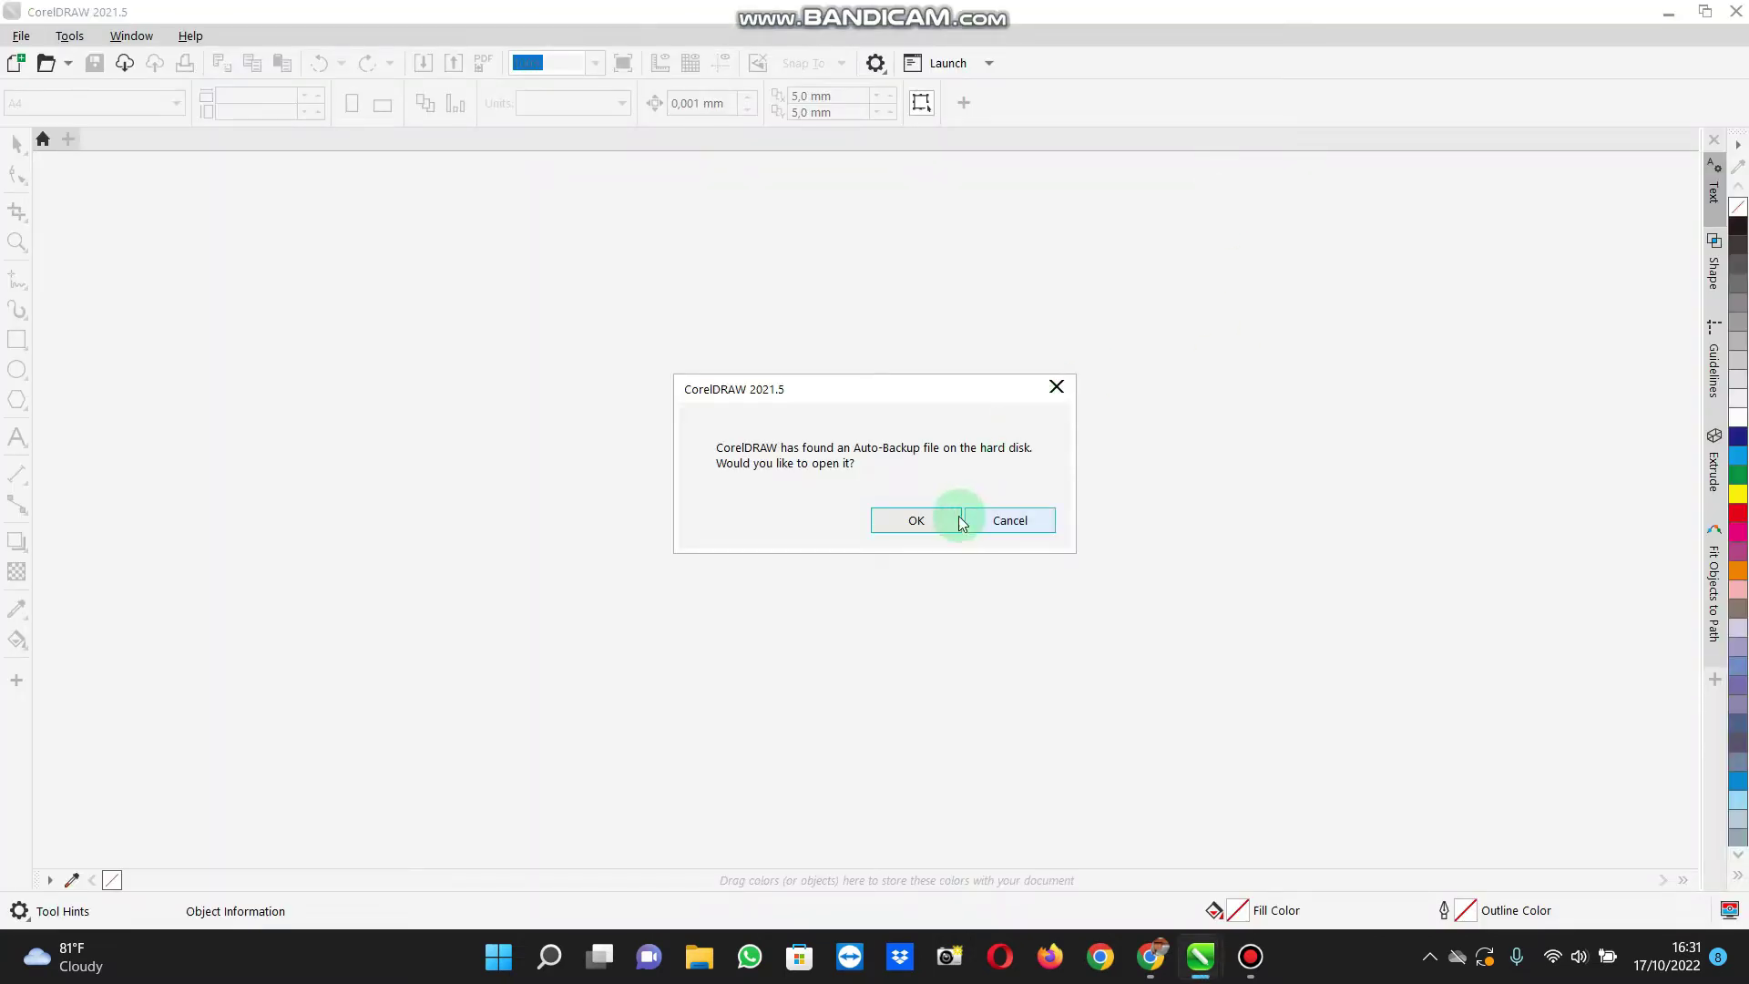
left_click(1053, 399)
Step: Create a new CMYK document named TES 1, sized 100 by 100 cm at 300 dpi
left_click(565, 271)
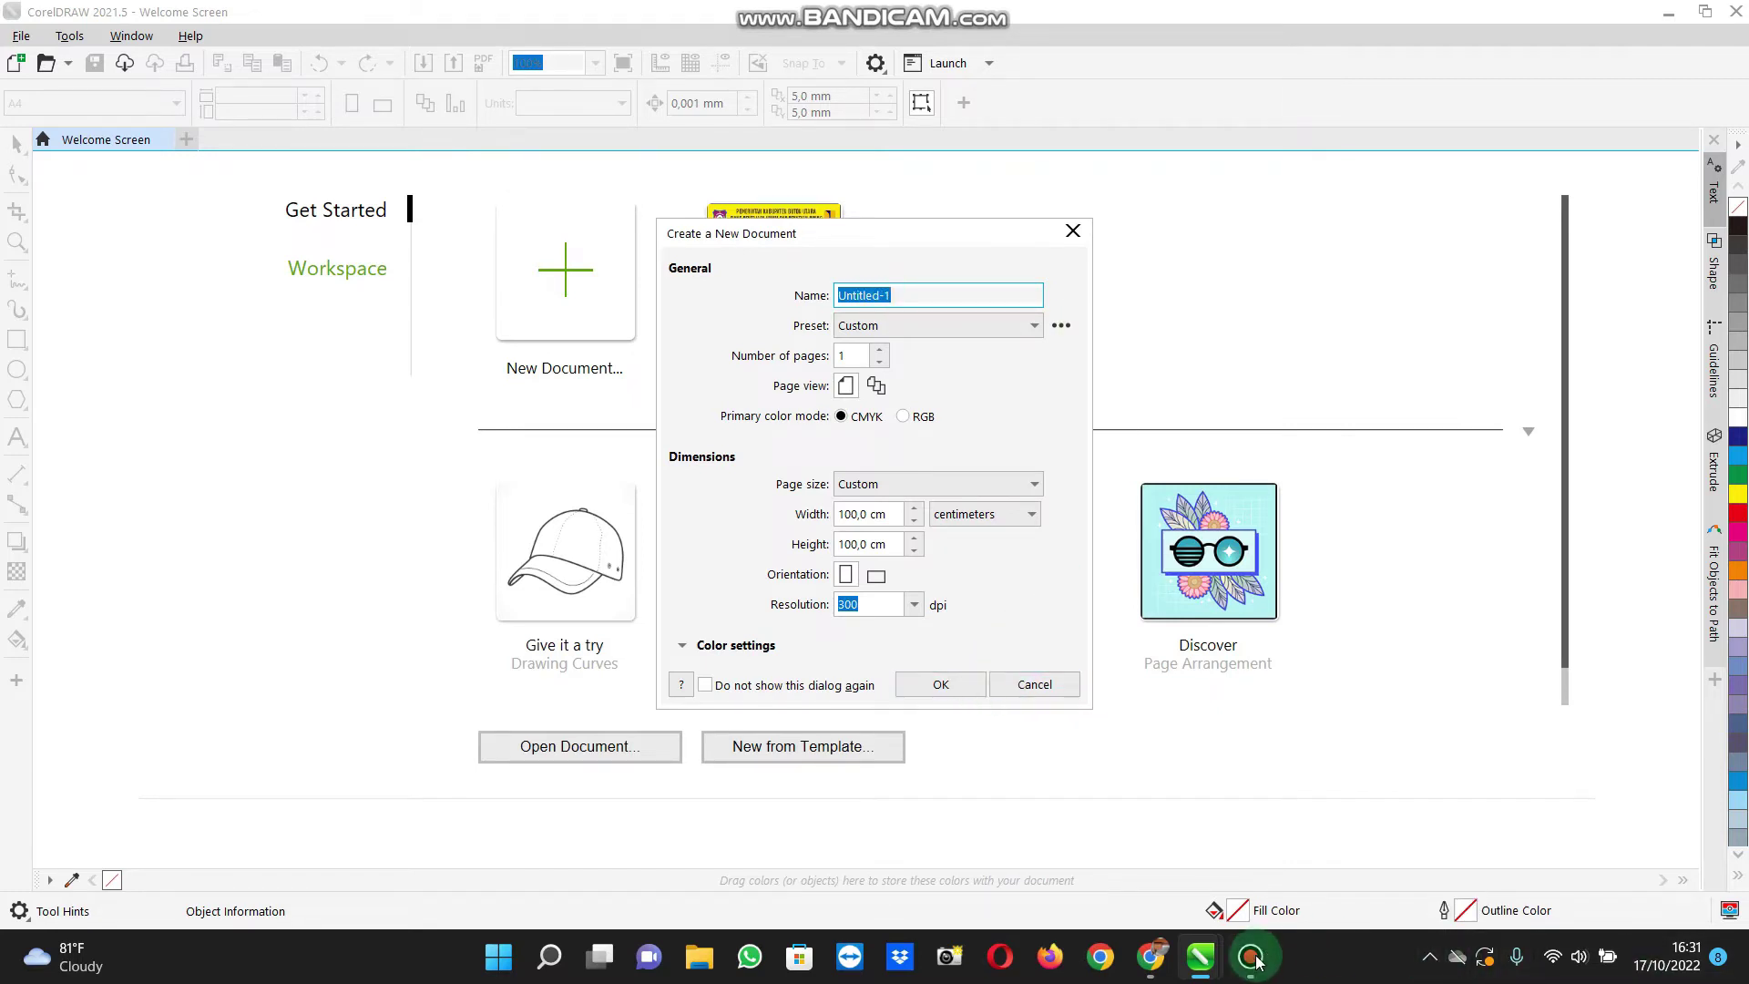
left_click(1250, 956)
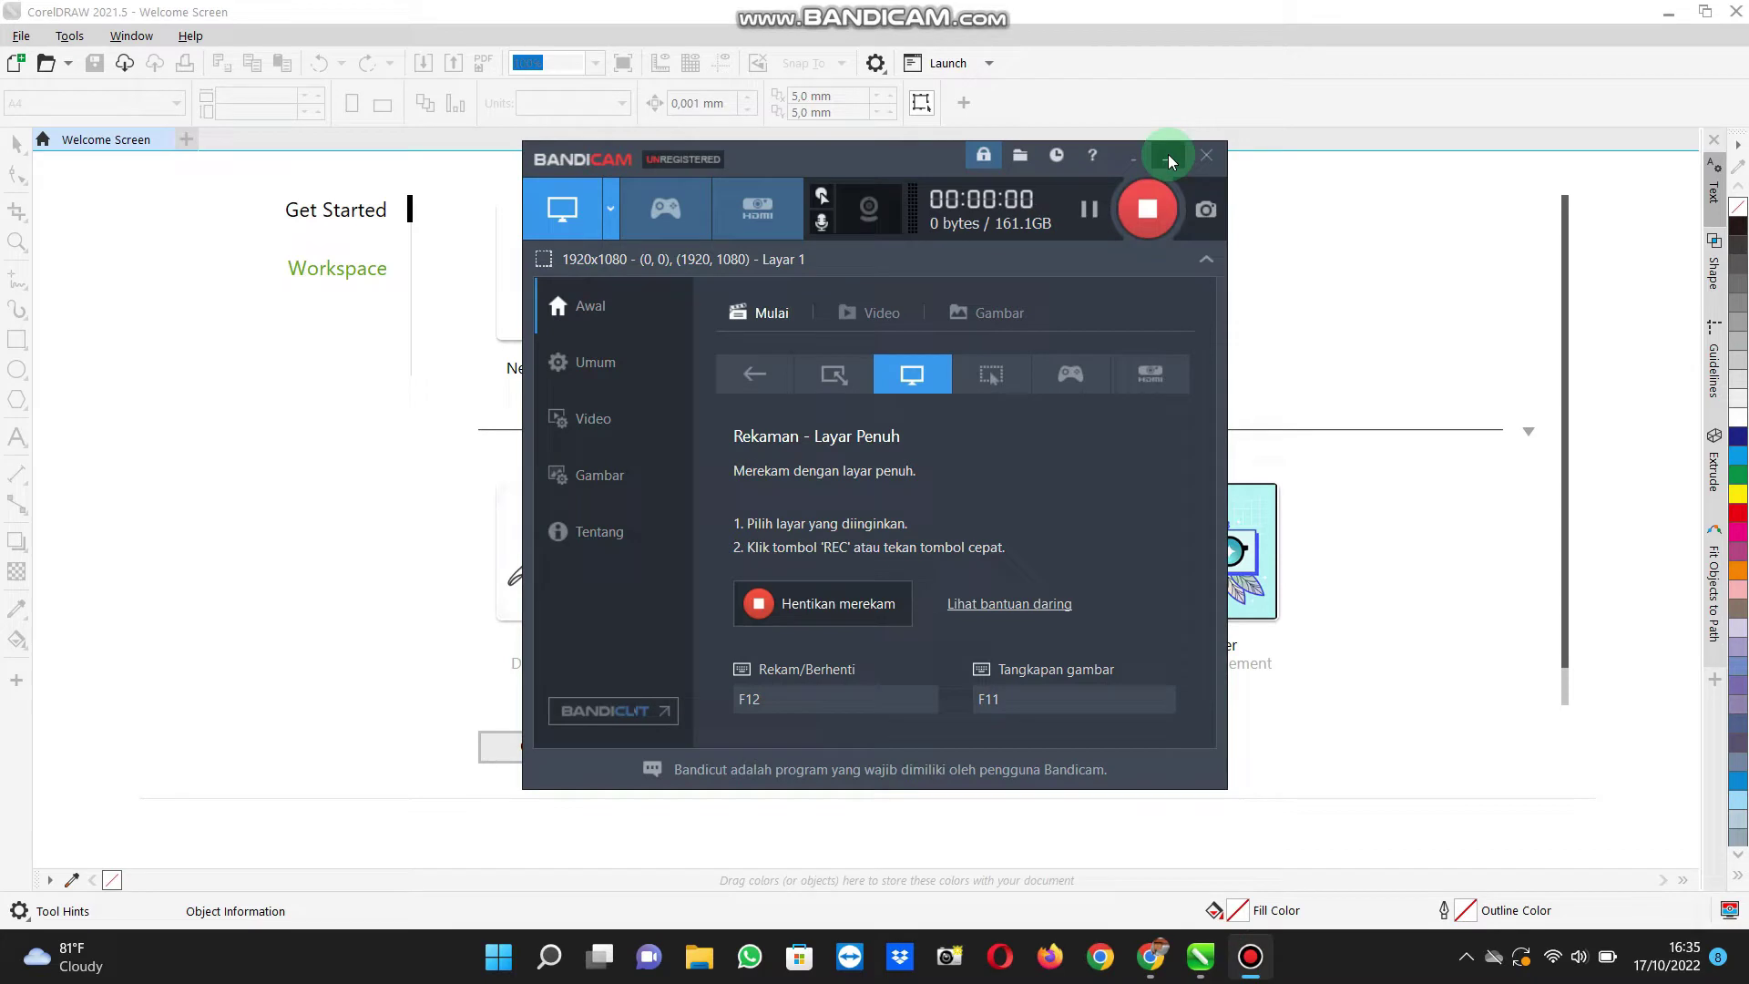
left_click(1169, 160)
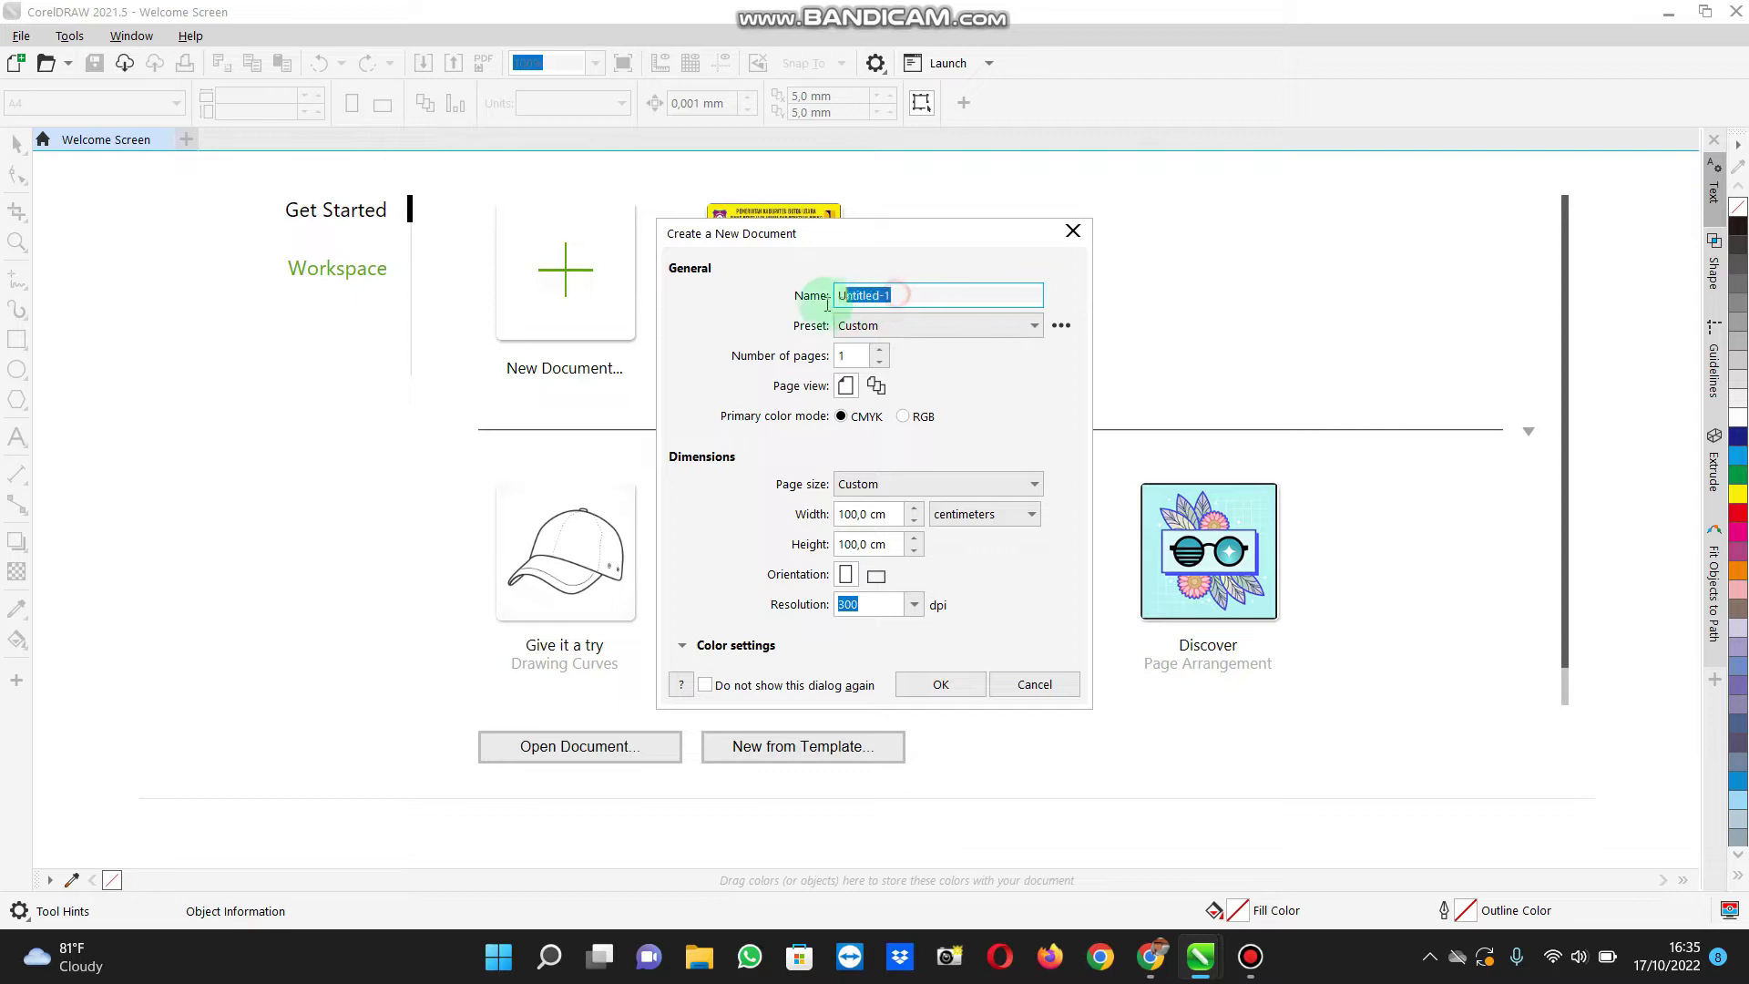
type("TES 1")
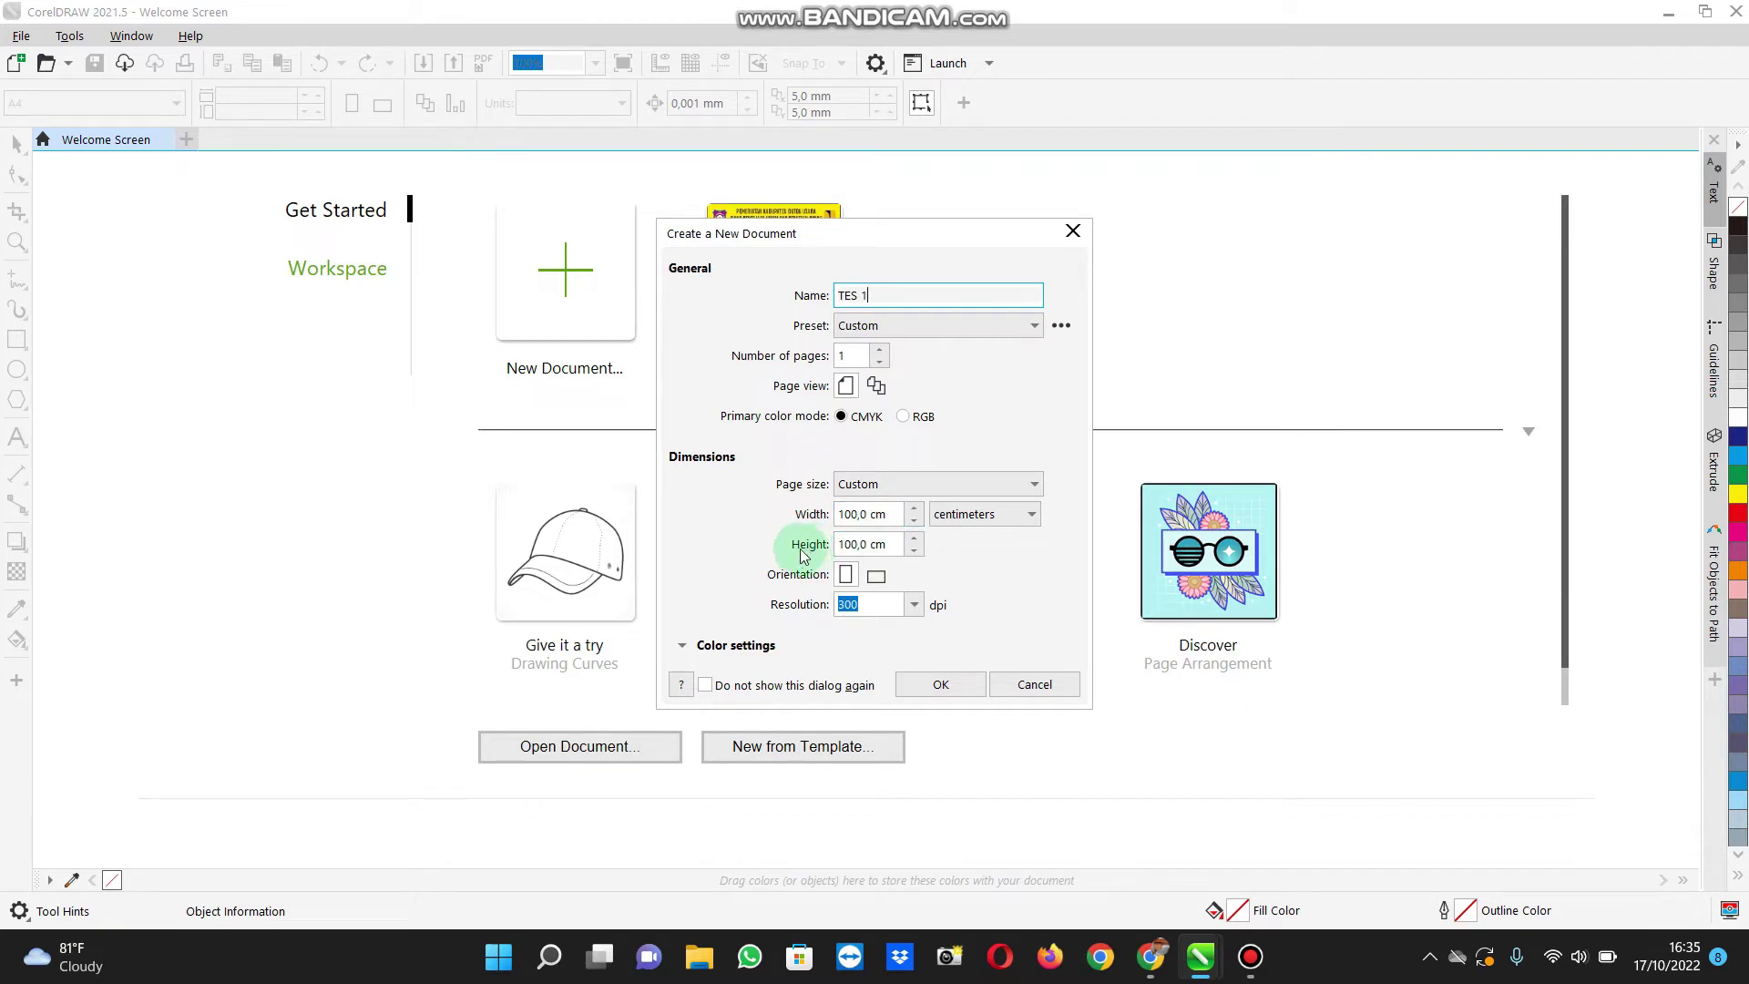
left_click(855, 547)
left_click(867, 548)
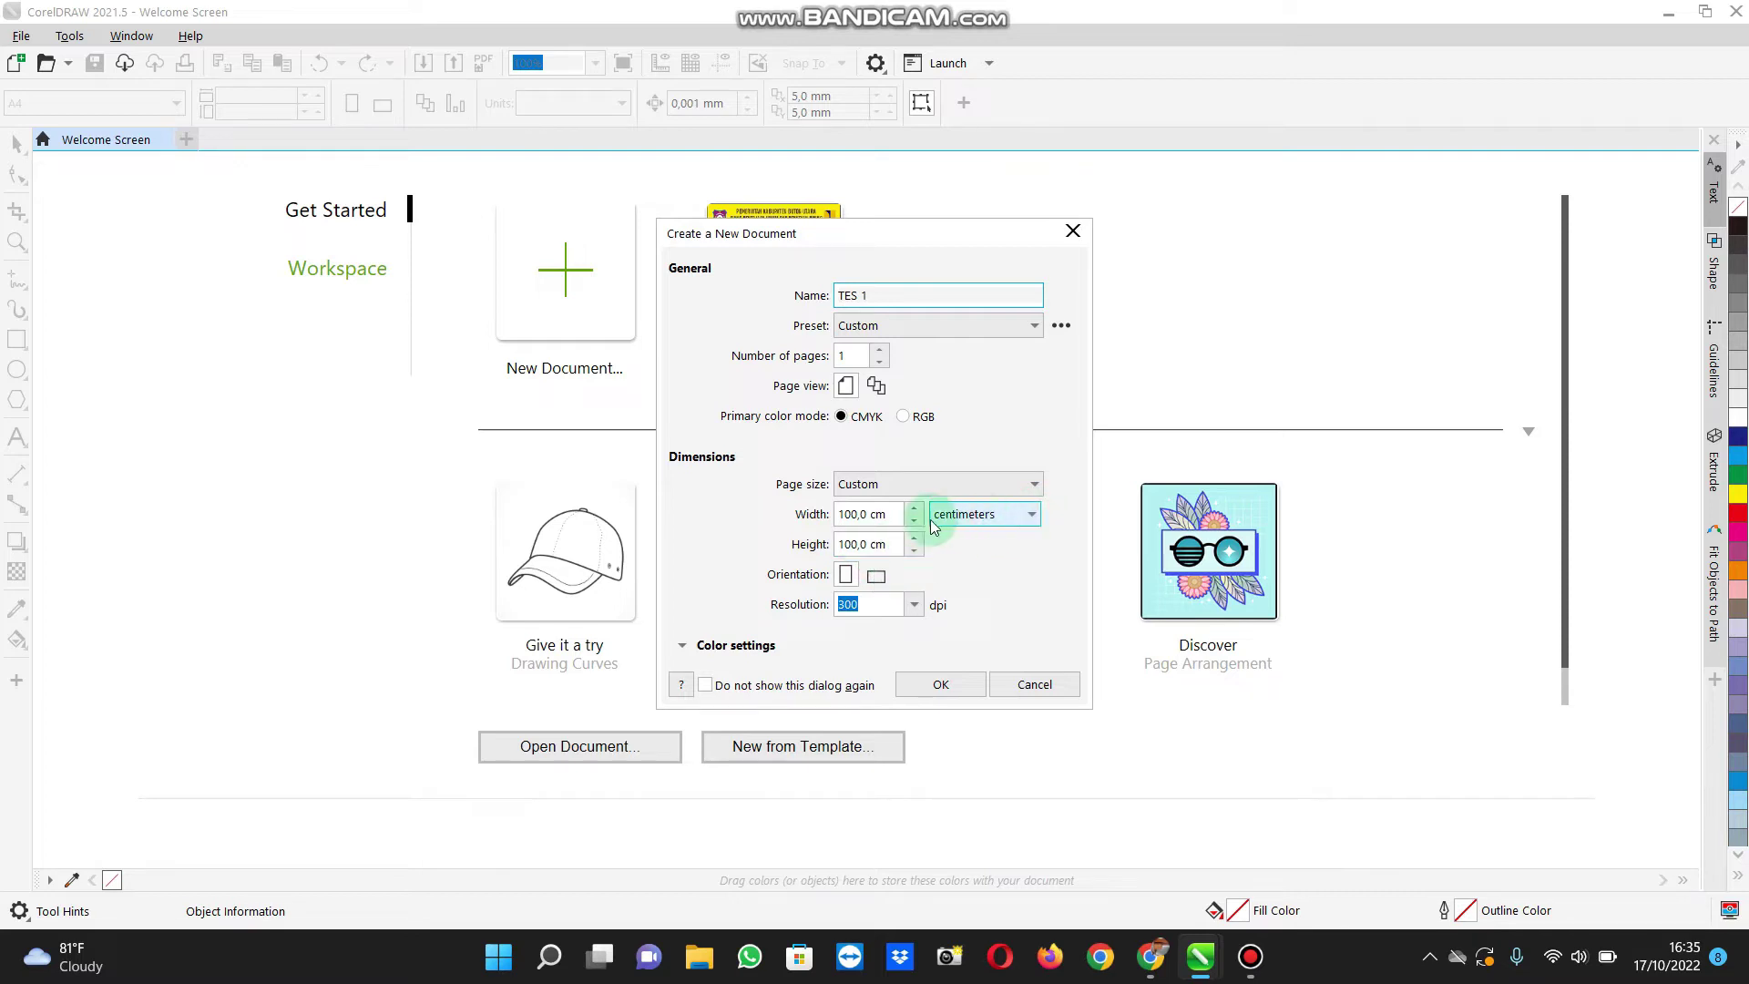
left_click(1032, 514)
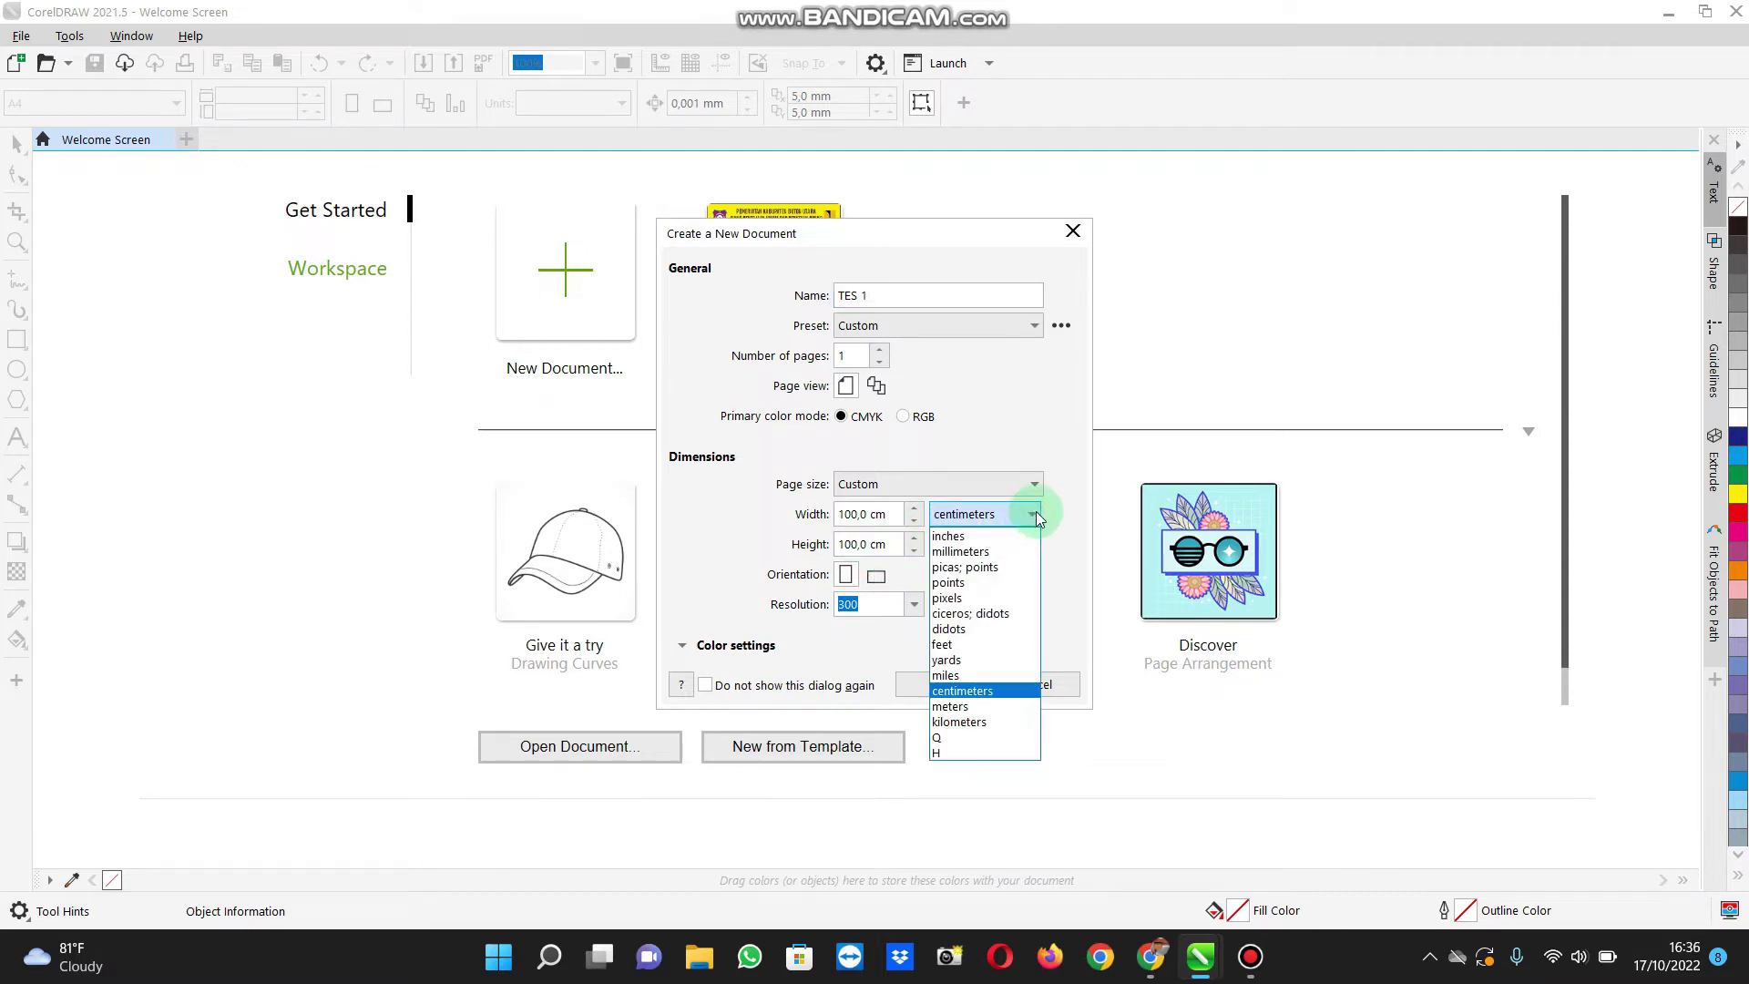
left_click(1033, 512)
left_click(1031, 512)
left_click(1031, 512)
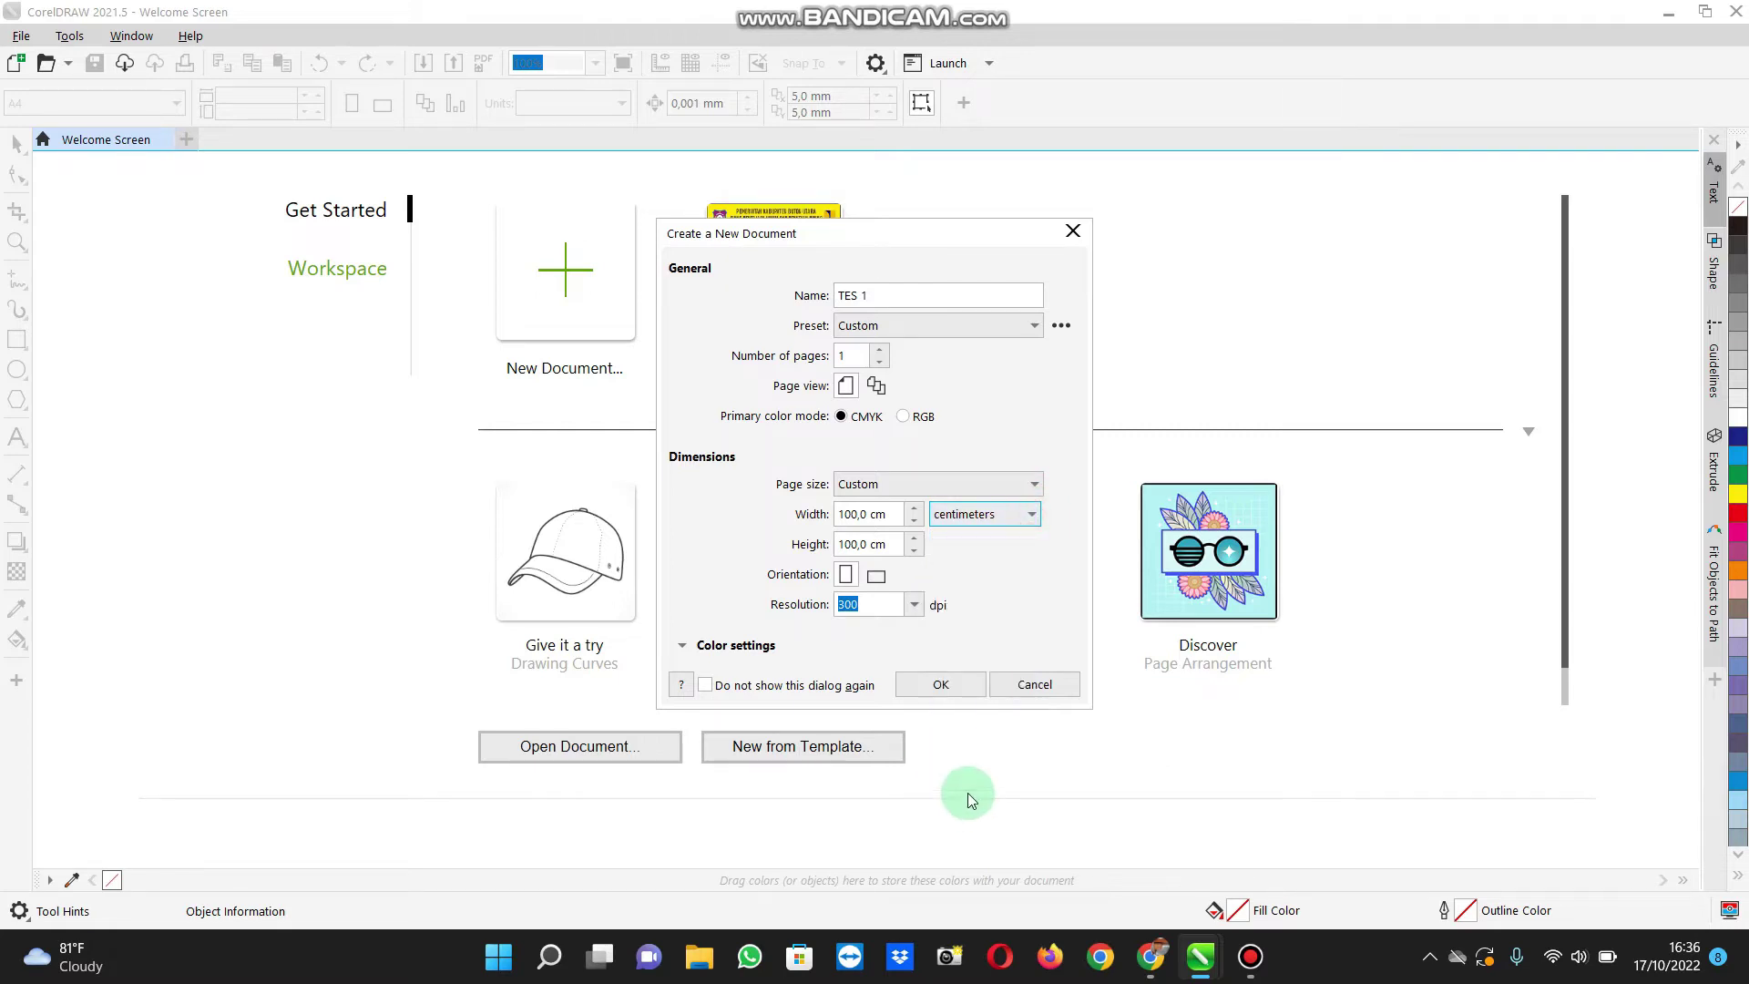
left_click(868, 606)
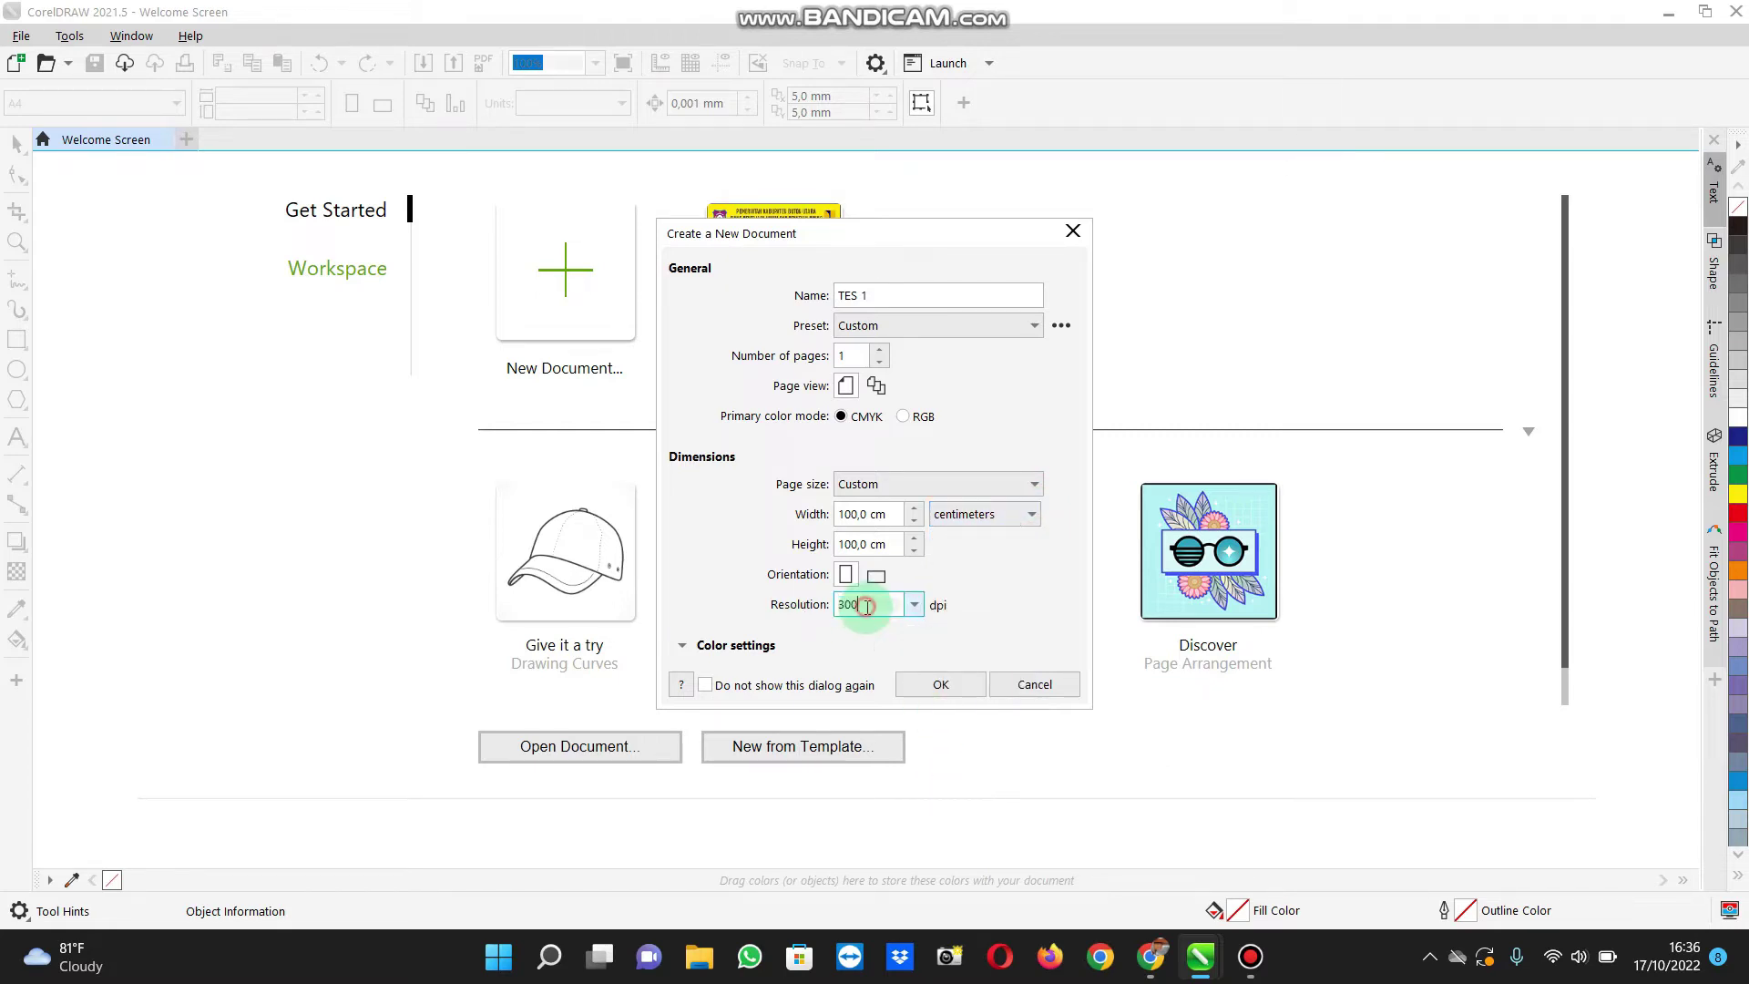
left_click(949, 685)
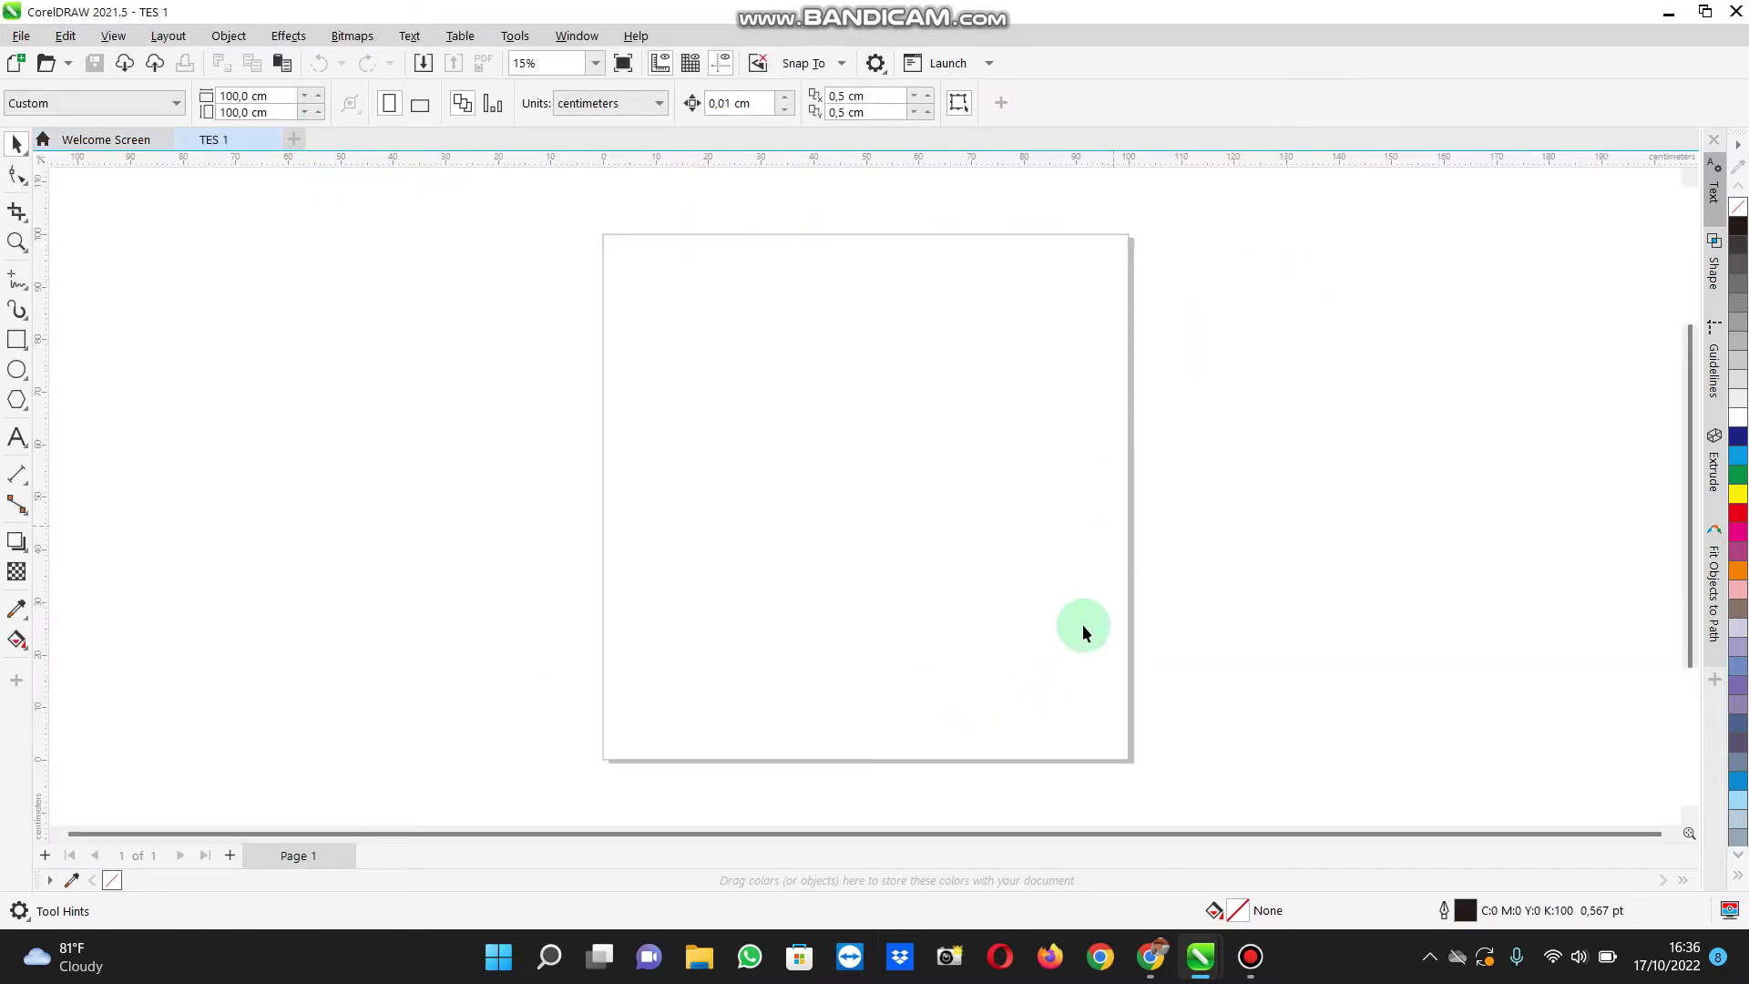
Step: Switch to File Explorer, open the SAPI ANUGRAH folder in Downloads, and shrink the window so the drawing page shows beside it
left_click(700, 966)
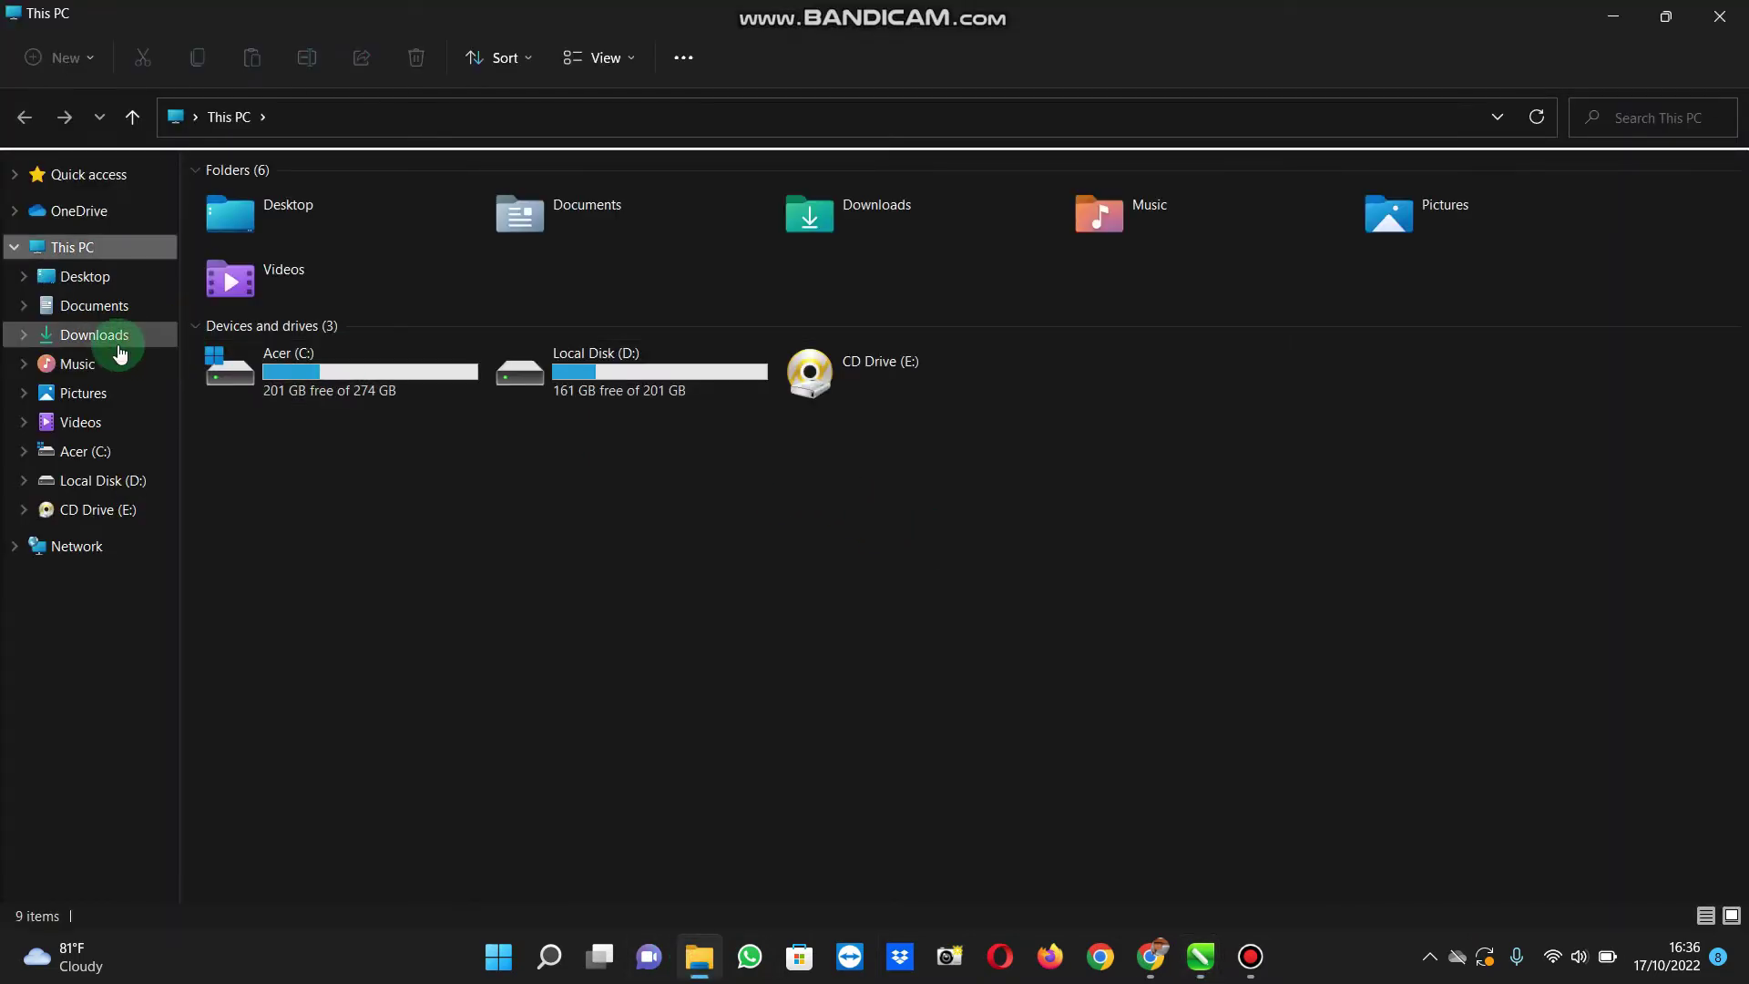
left_click(113, 337)
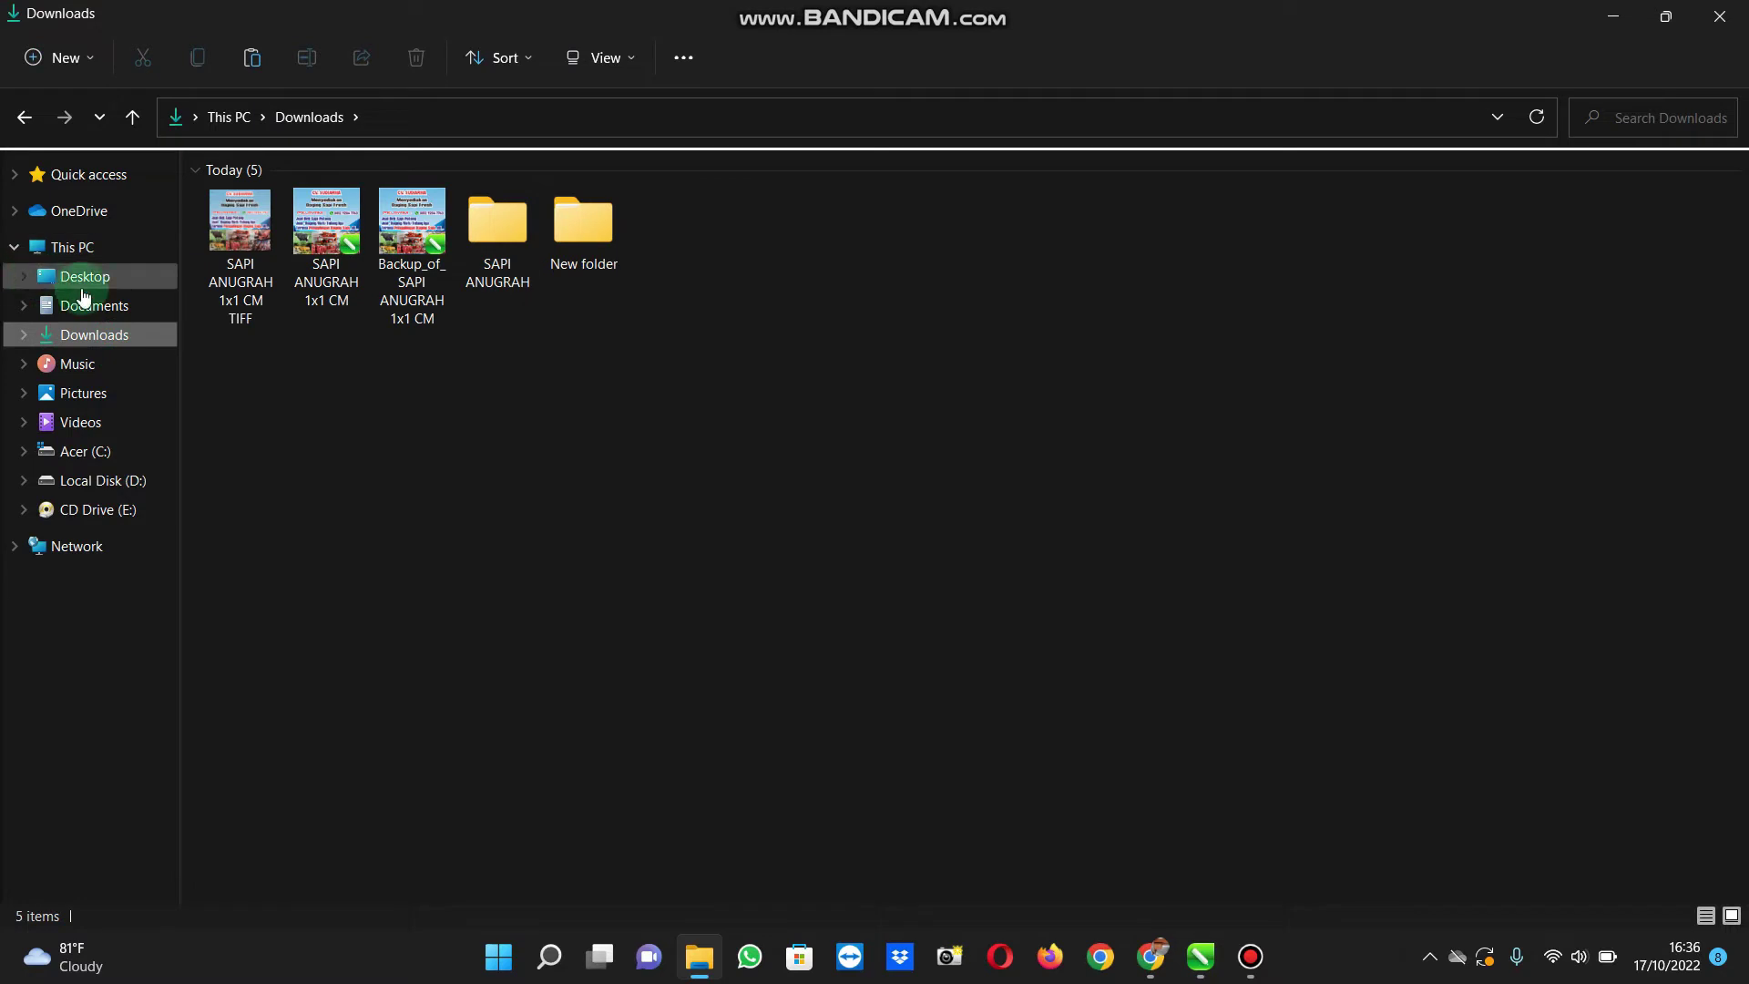
double_click(504, 219)
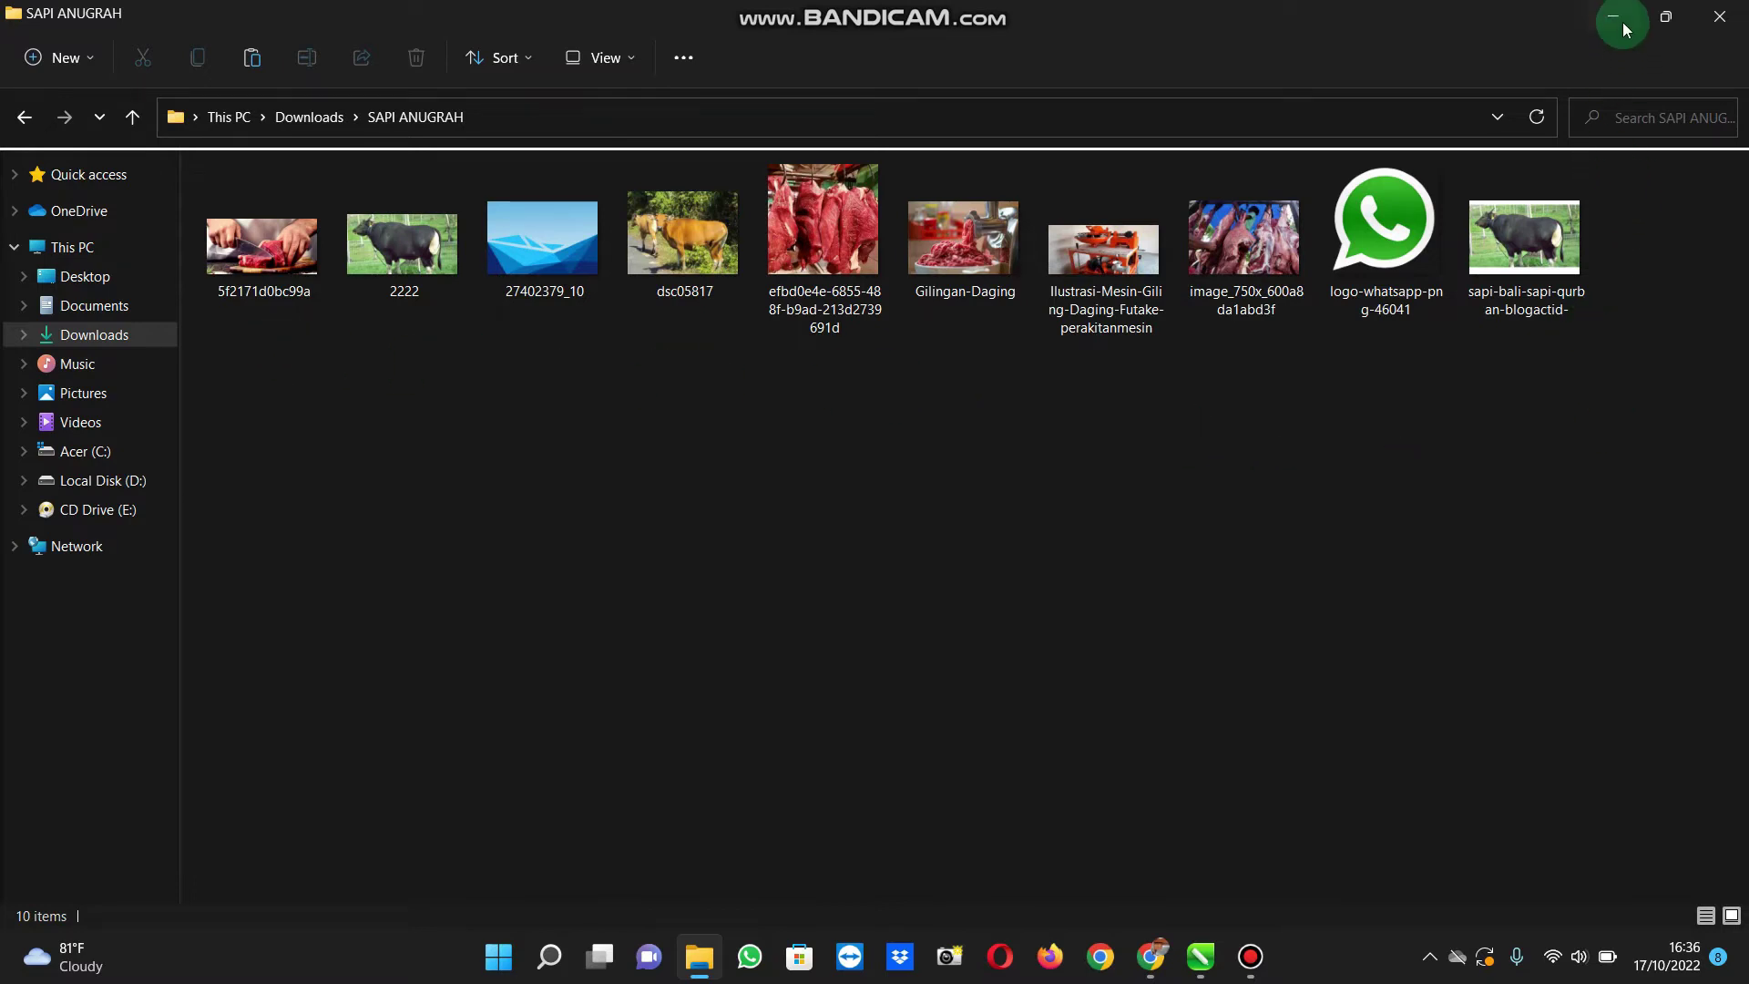
left_click(1665, 16)
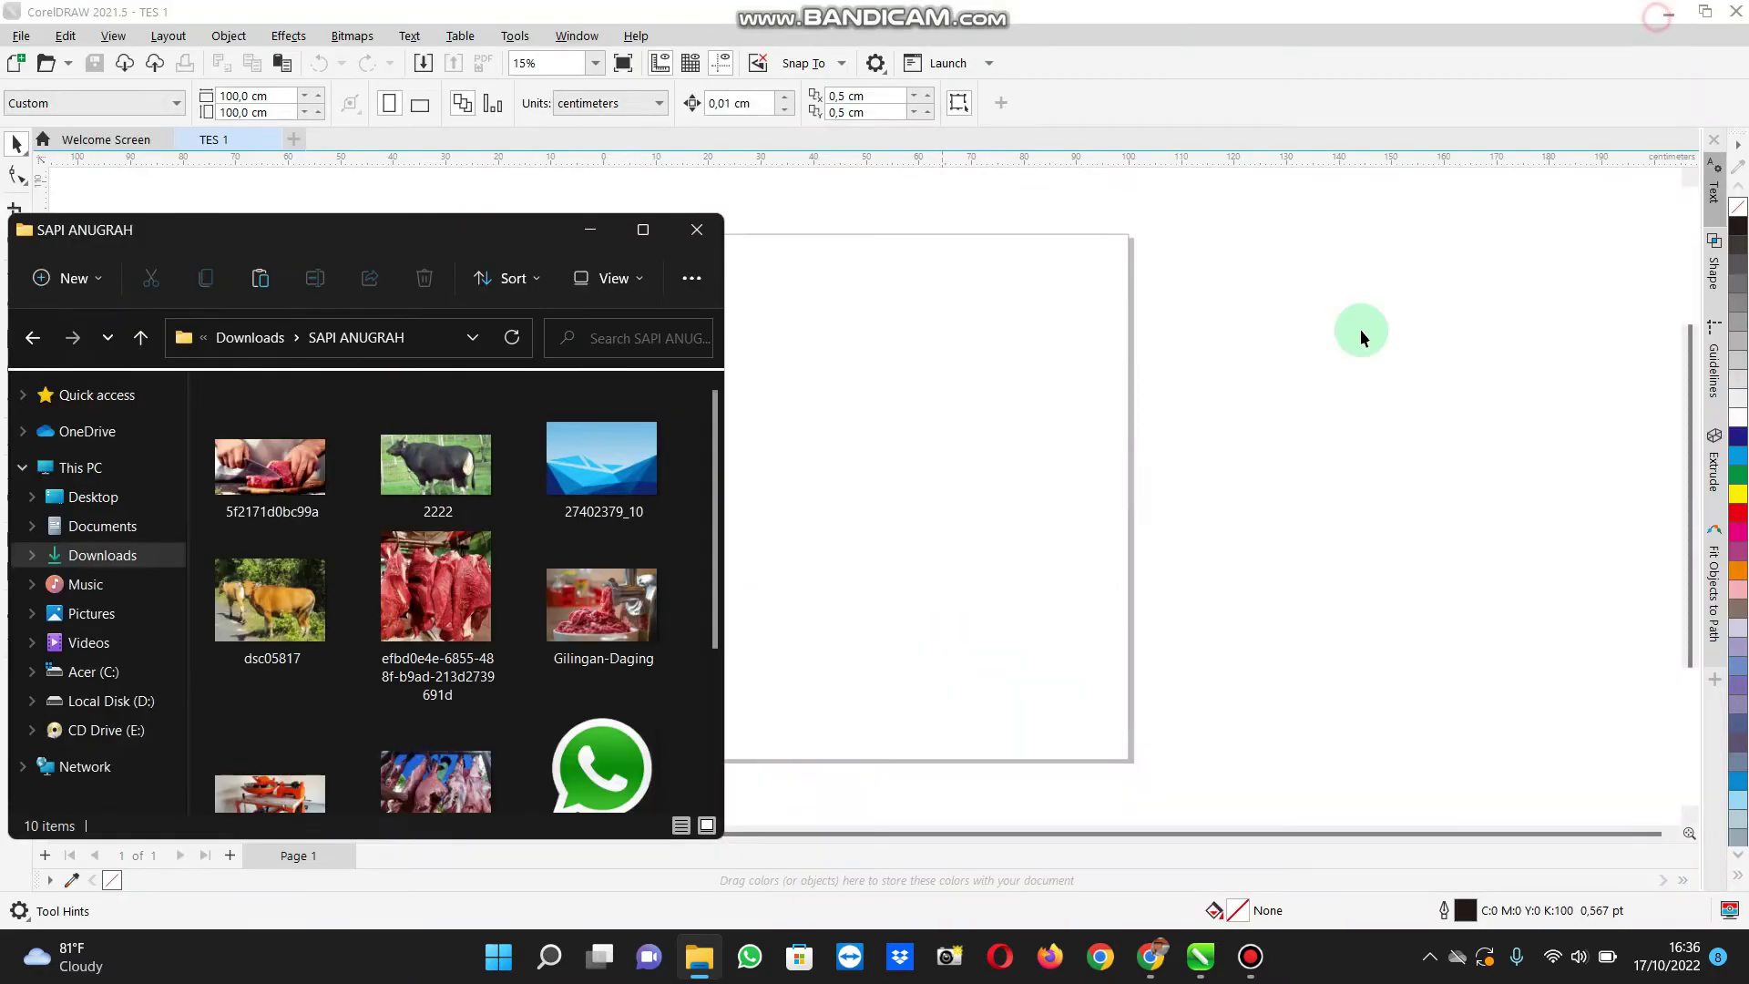
Step: Place the blue polygon picture 27402379_10 from the folder onto the page and return to the CorelDRAW document
left_click(594, 394)
left_click(619, 456)
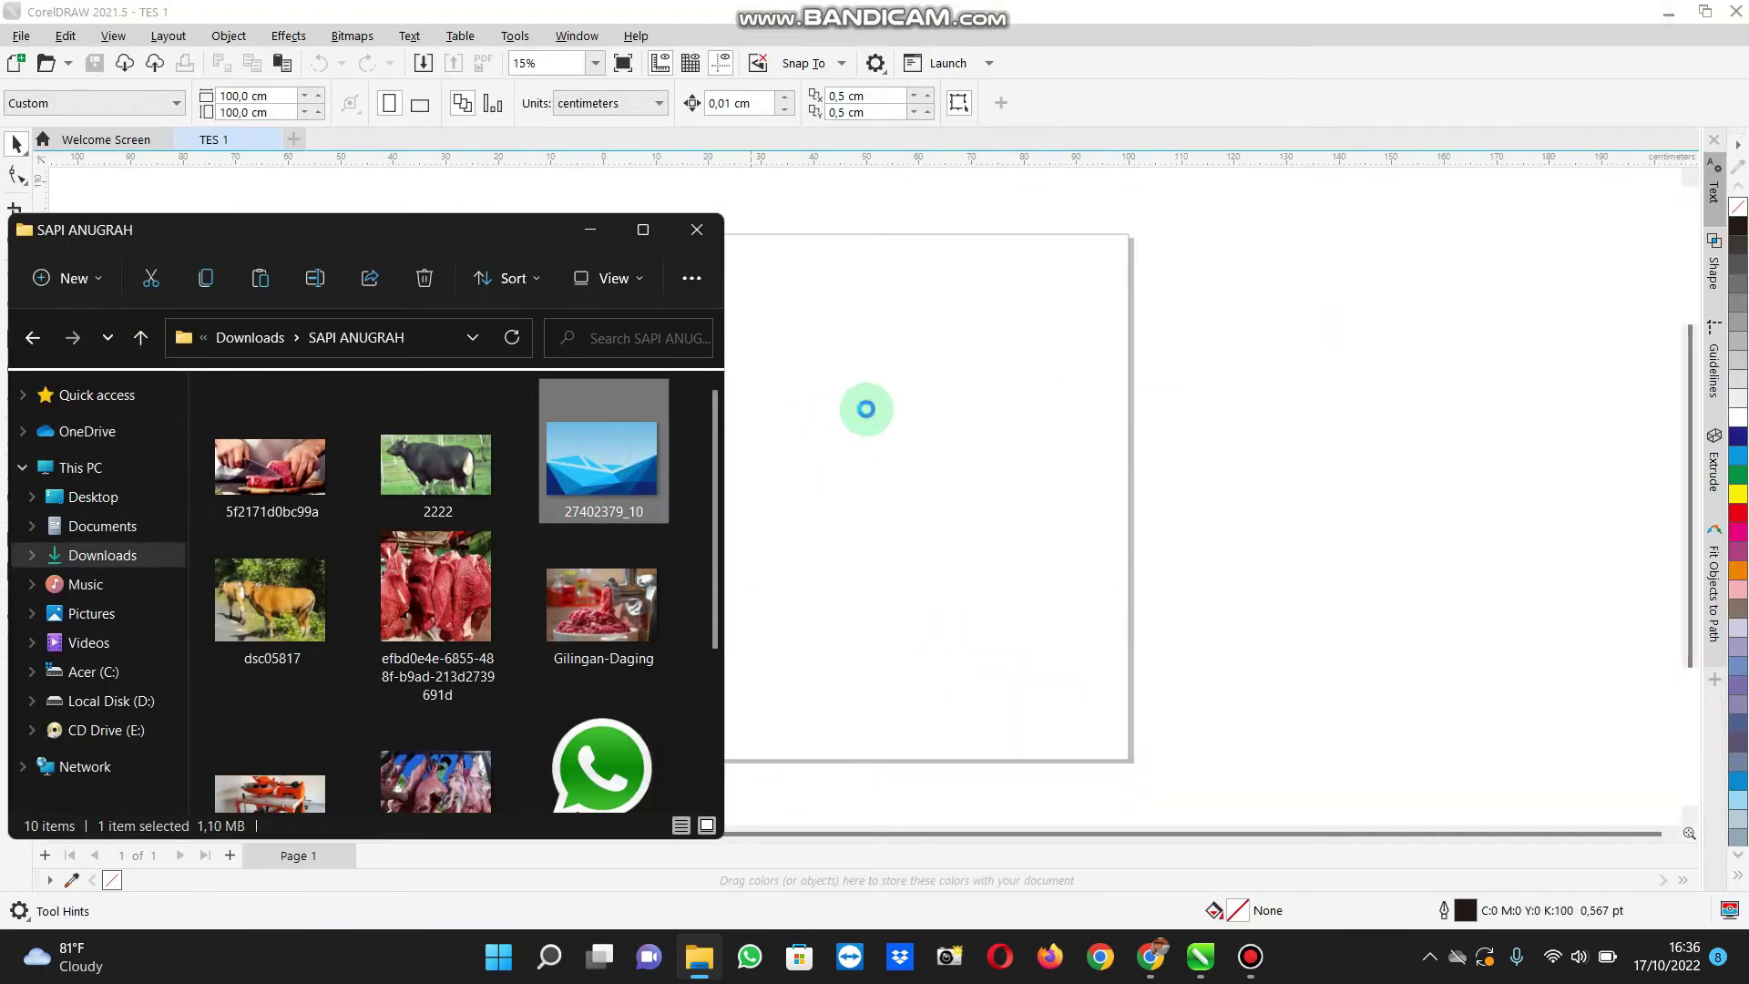
left_click_drag(597, 227, 807, 441)
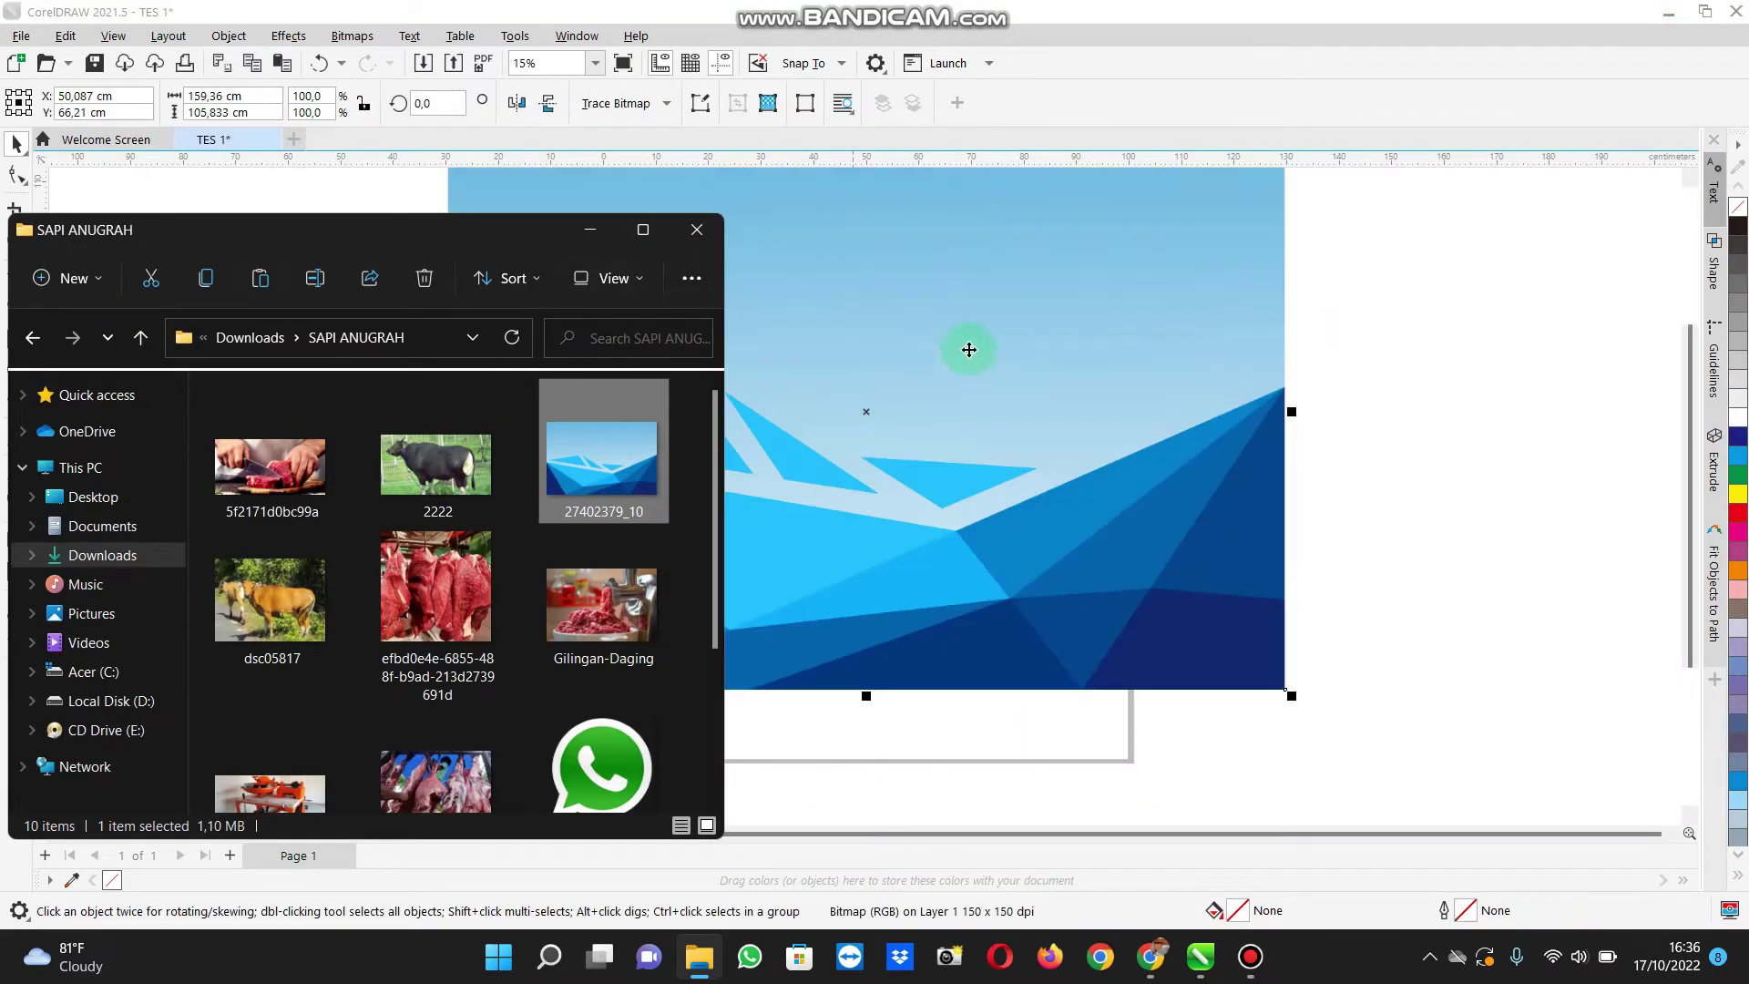
left_click(591, 239)
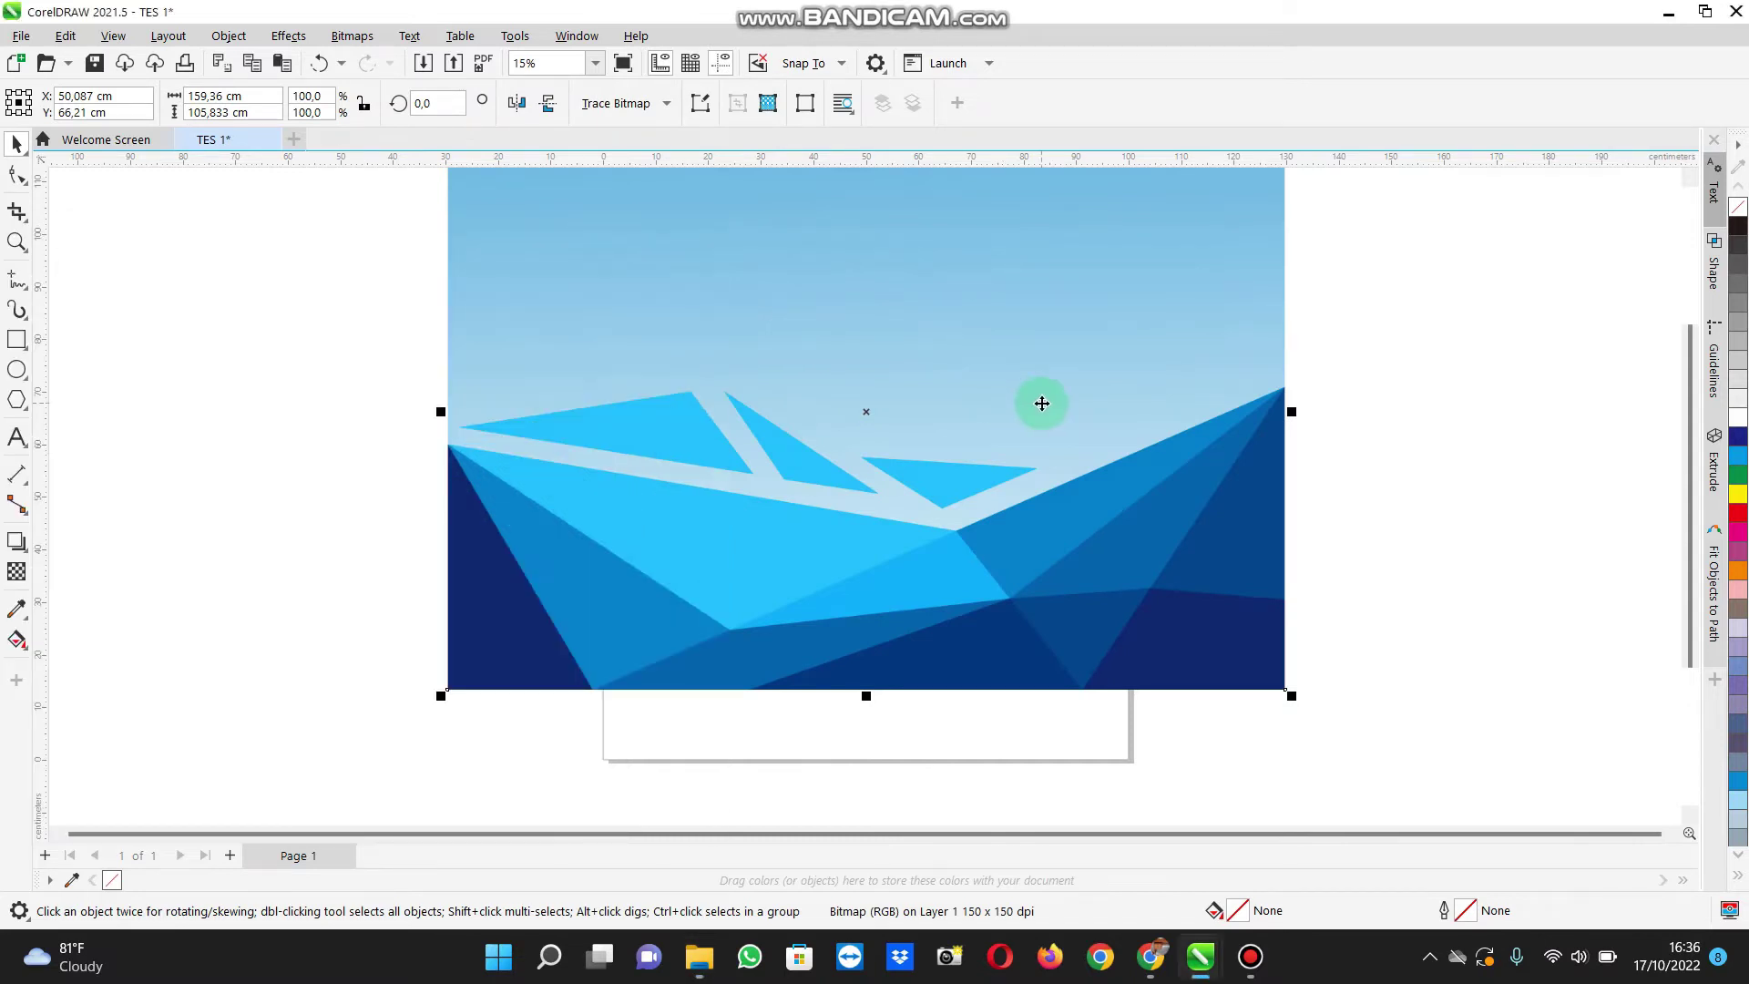
Step: Scale and stretch the blue background picture to fill the whole 100 by 100 cm page
scroll(1025, 398, "down", 1)
left_click_drag(1230, 187, 1079, 289)
left_click_drag(585, 457, 703, 457)
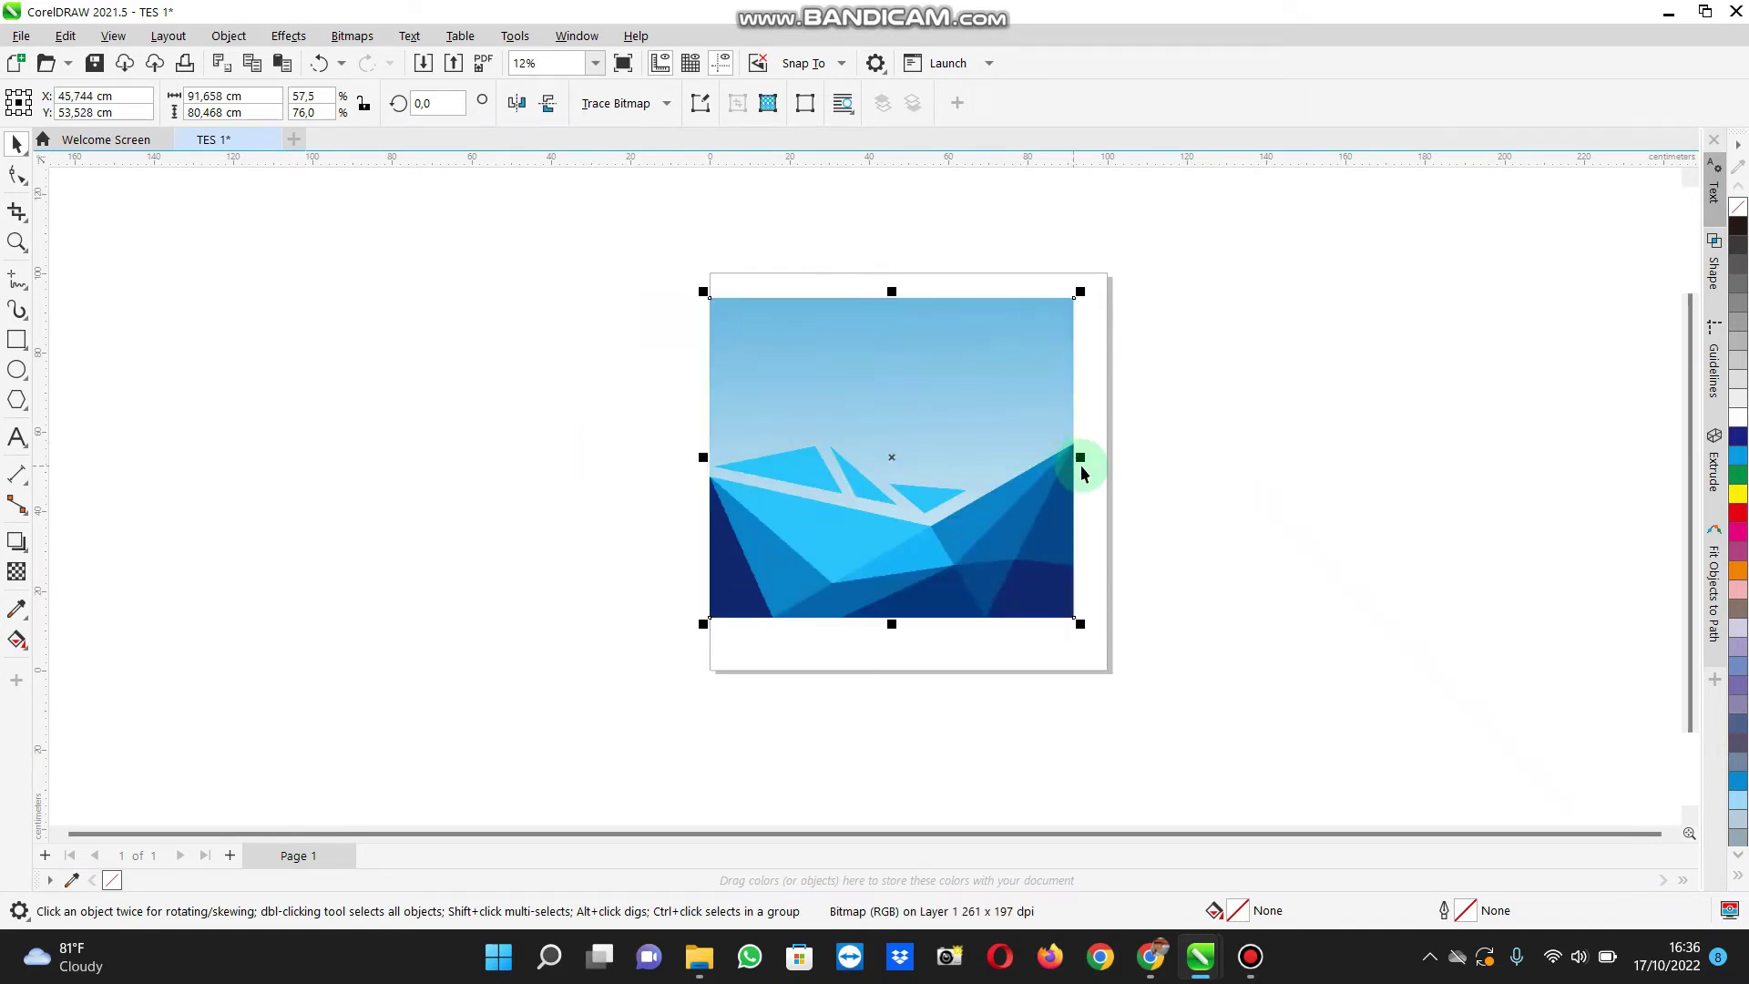
left_click_drag(1080, 458, 1111, 453)
left_click_drag(907, 289, 921, 265)
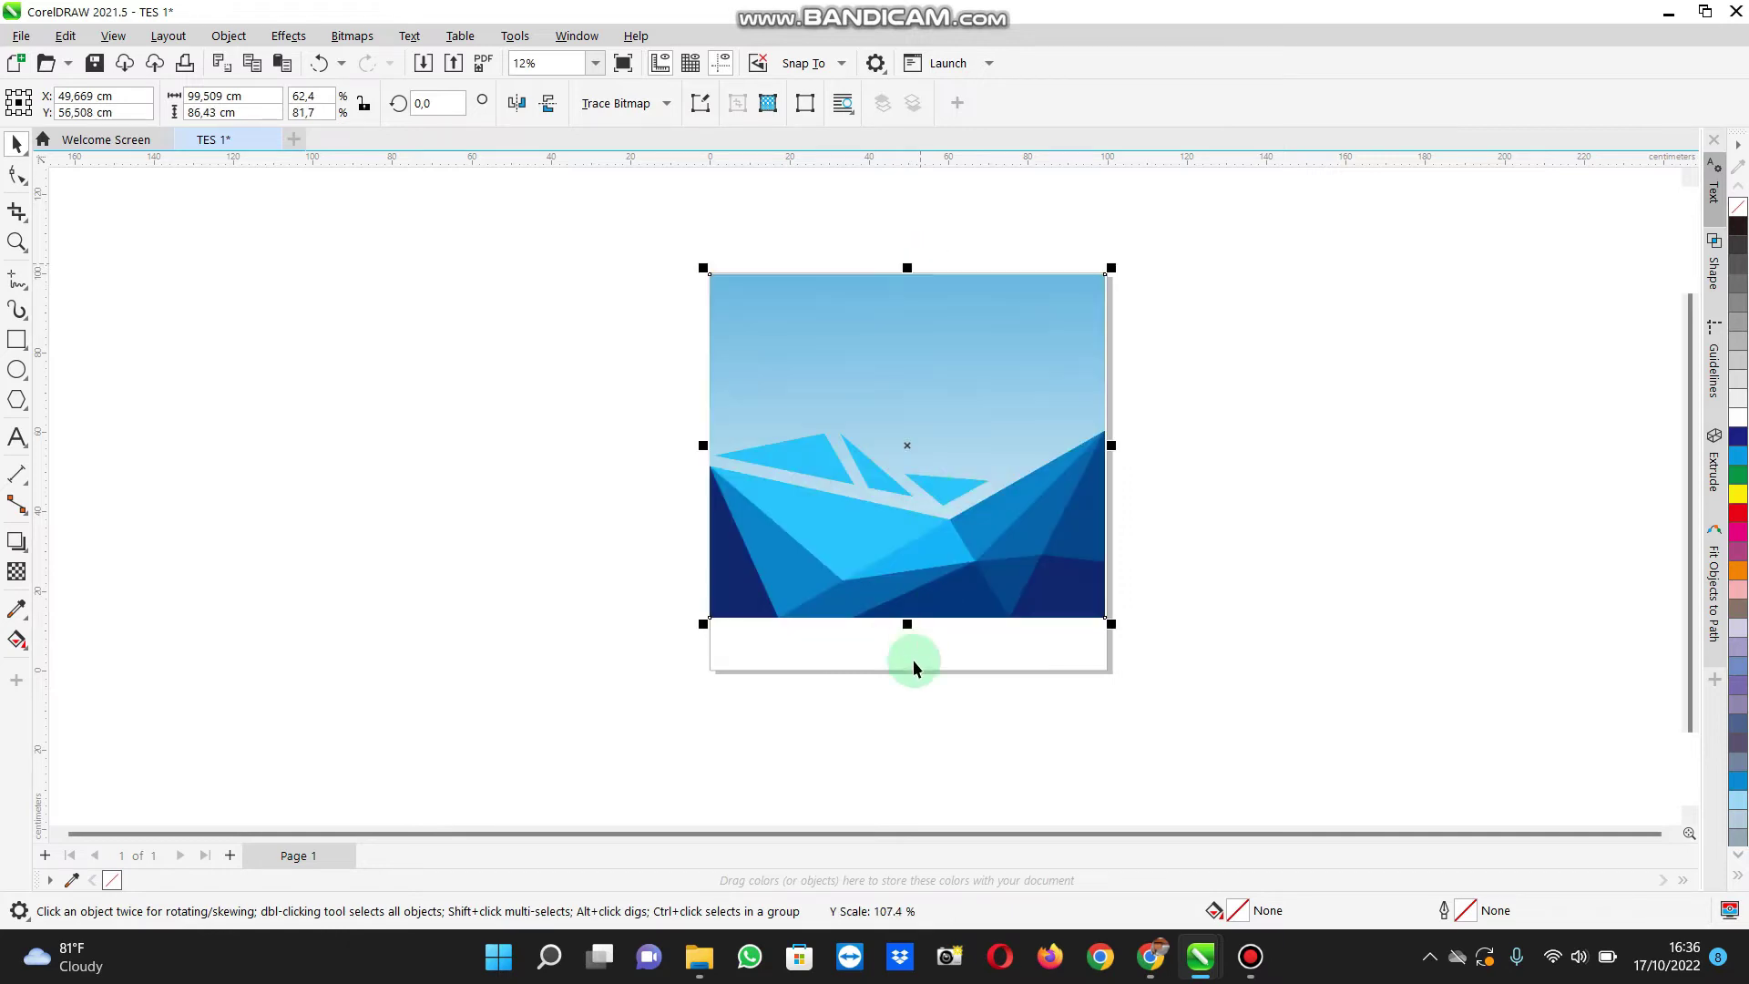
left_click_drag(907, 624, 908, 676)
left_click(1227, 479)
scroll(1097, 476, "up", 2)
scroll(1097, 484, "down", 2)
Step: Place cow pictures 2222, about 24 by 13 cm, and dsc05817 side by side near the page's lower right
left_click(698, 957)
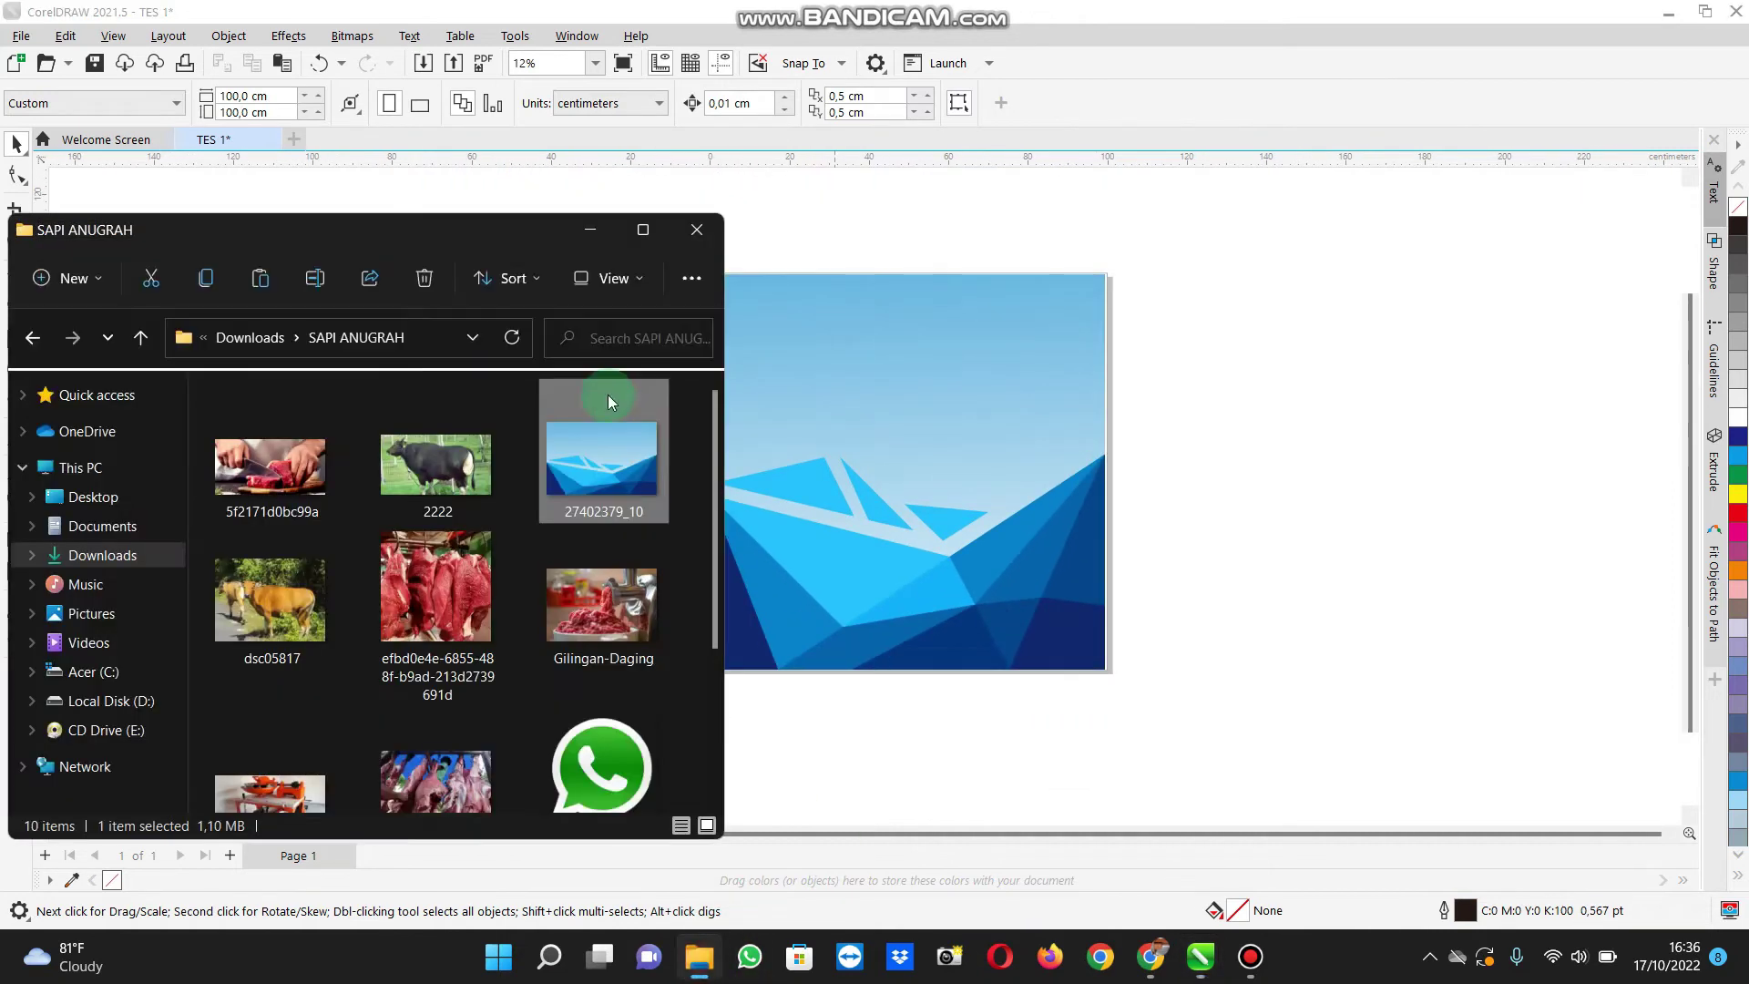
mouse_move(438, 464)
left_mouse_down()
mouse_move(910, 488)
mouse_move(977, 526)
mouse_move(1038, 610)
left_mouse_up()
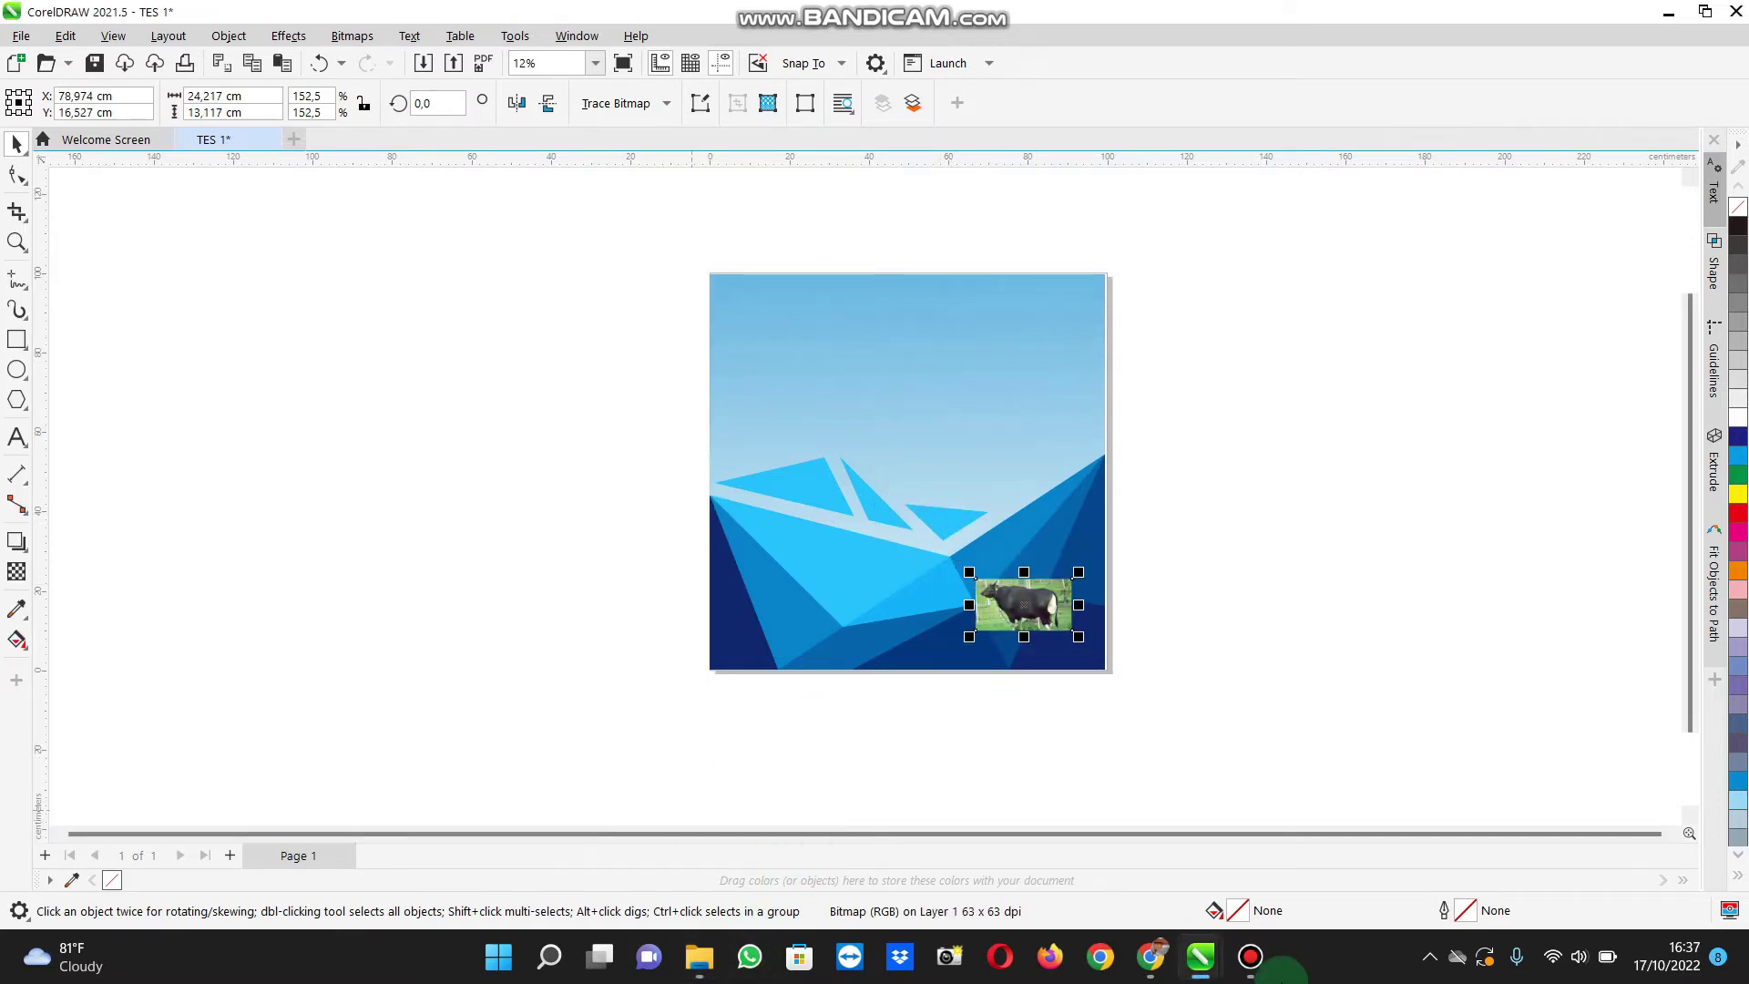
left_click(699, 955)
left_click_drag(275, 590, 946, 572)
Step: Place the meat-cutting picture 5f2171d0bc99a, enlarge it, and line it up to the left of the brown cow picture
left_click(699, 955)
left_click_drag(270, 466, 800, 497)
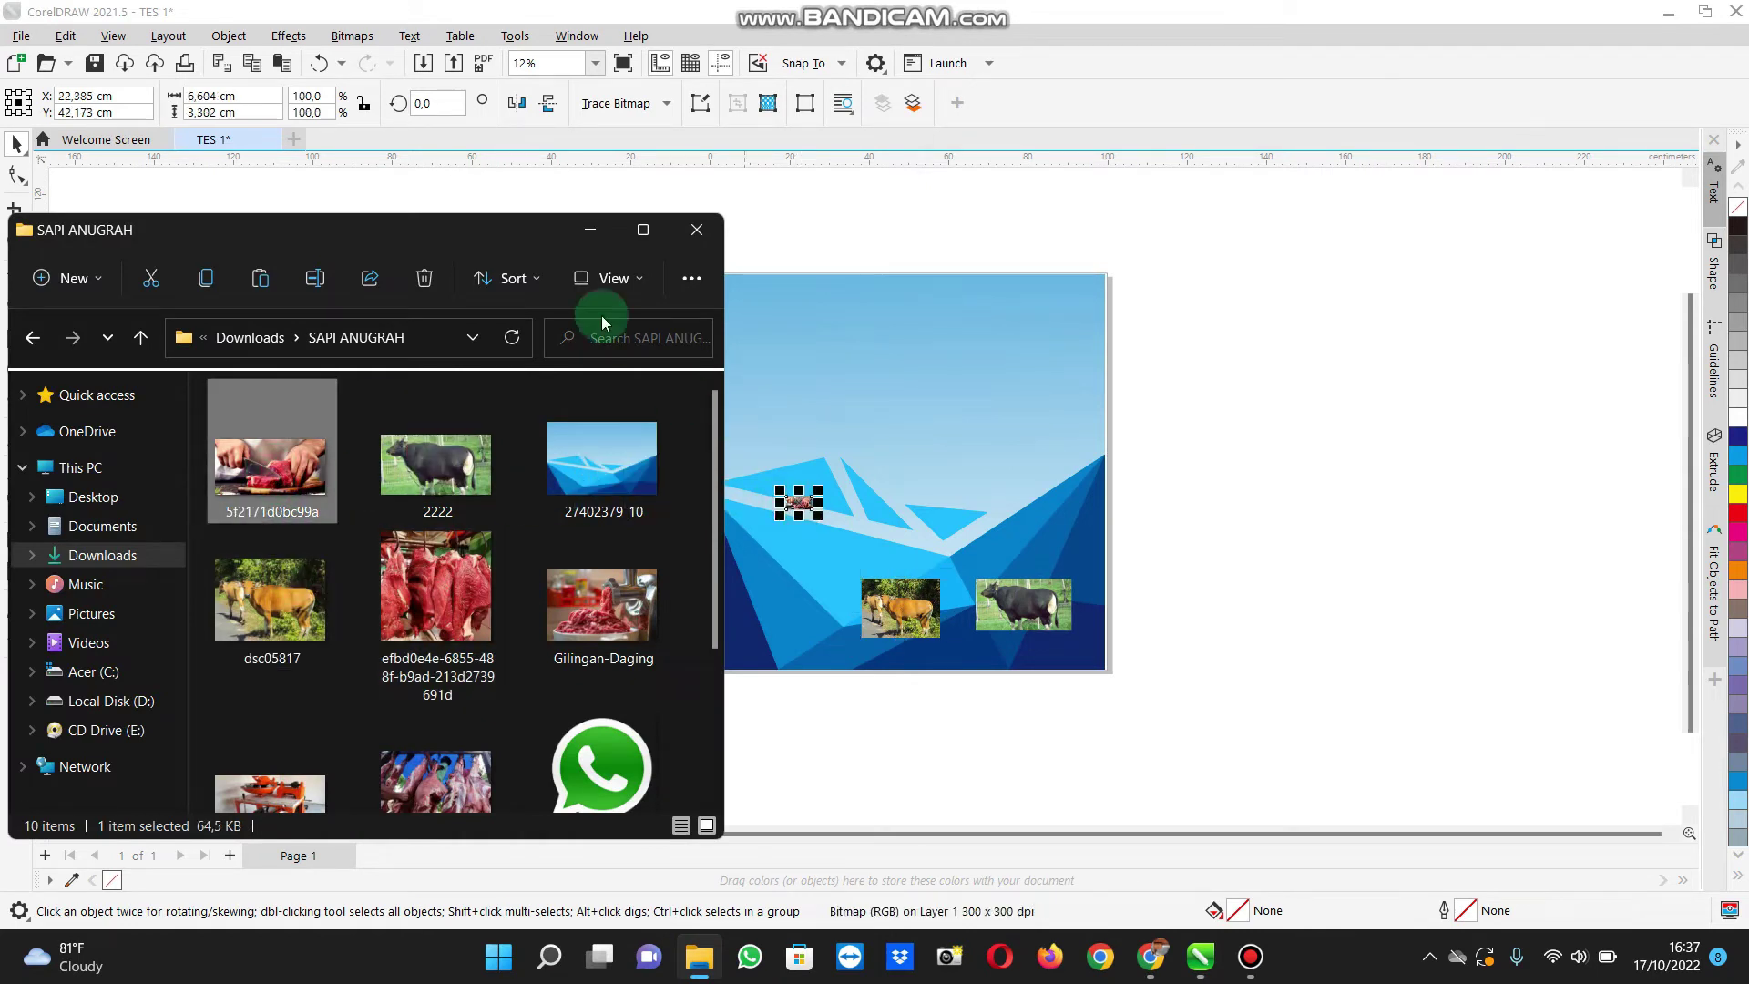
left_click(590, 229)
left_click_drag(818, 489, 791, 606)
left_click(1392, 558)
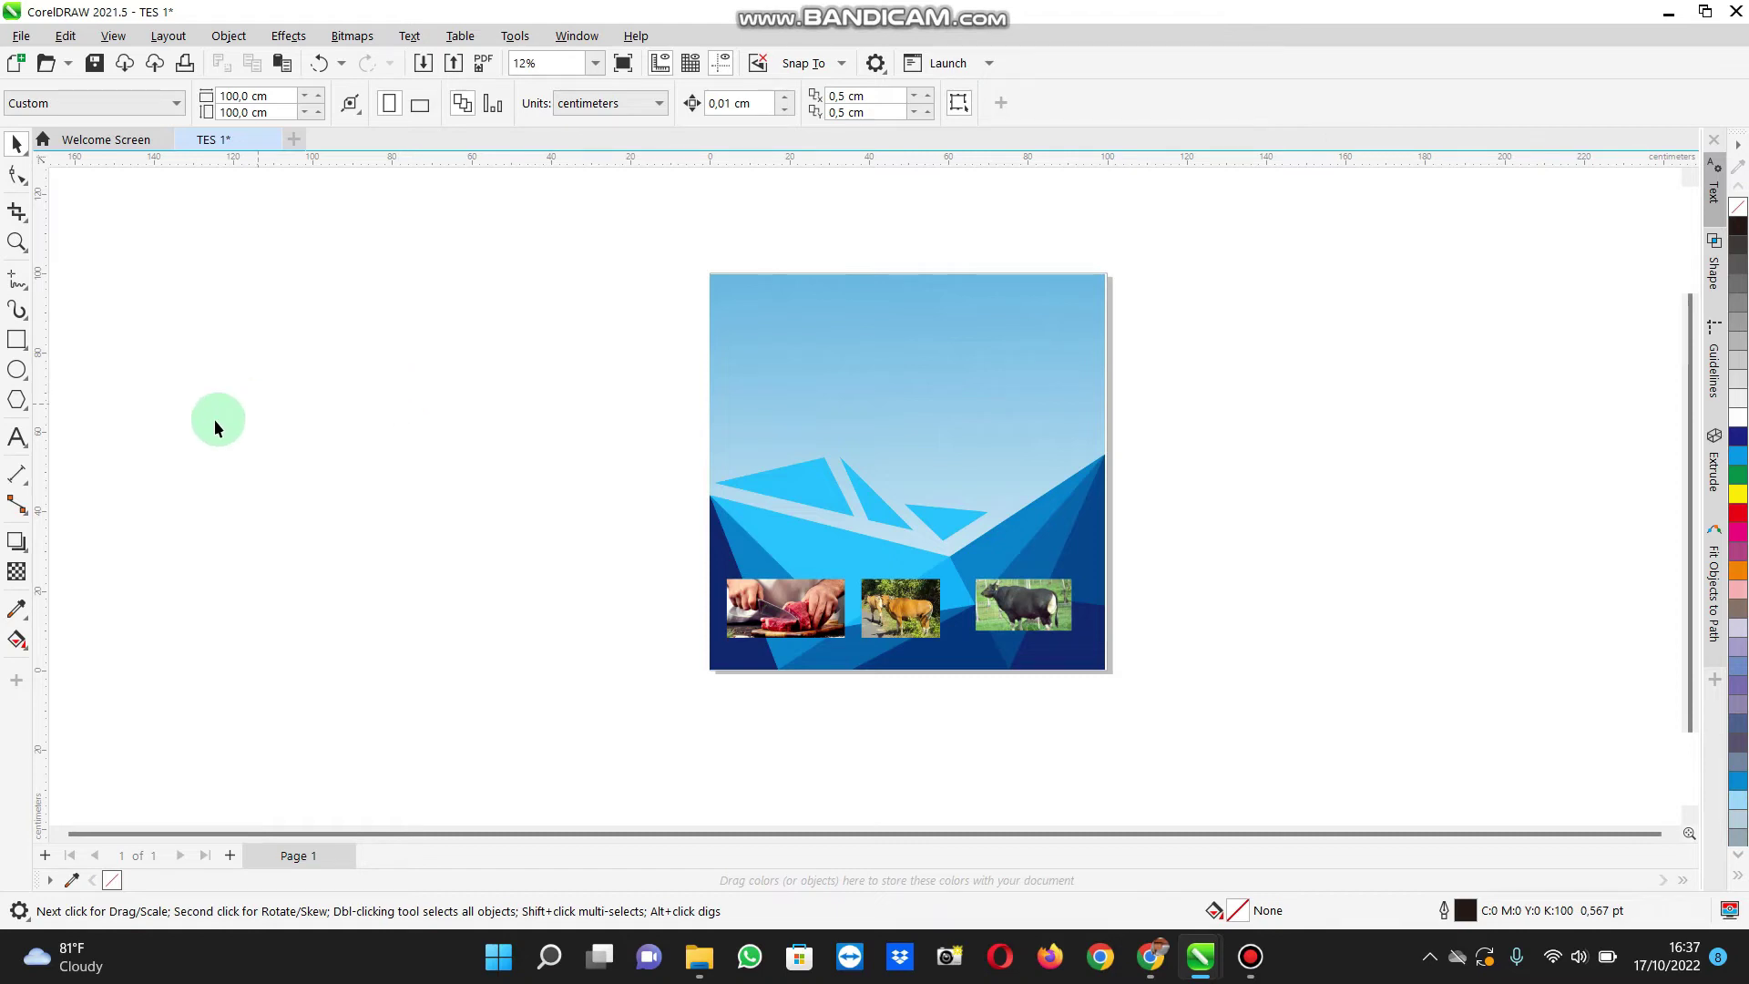
Step: Add the text CONTOH at 100 pt in the upper middle of the page
left_click(27, 446)
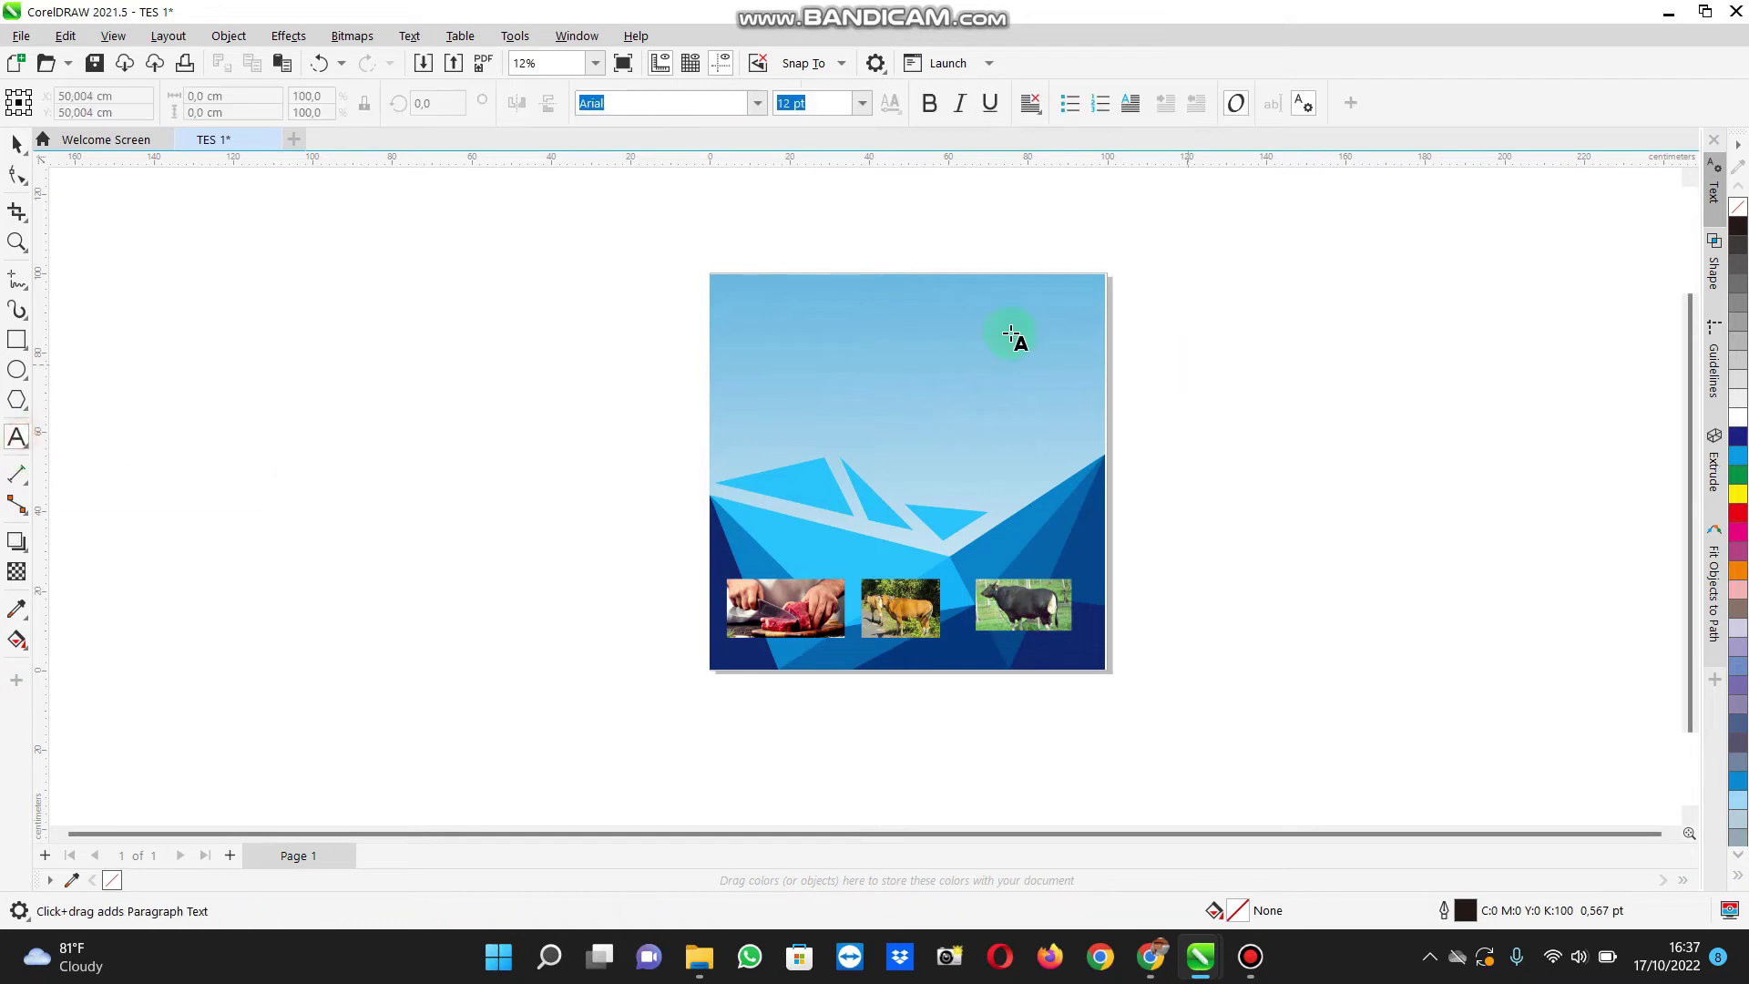
left_click(885, 346)
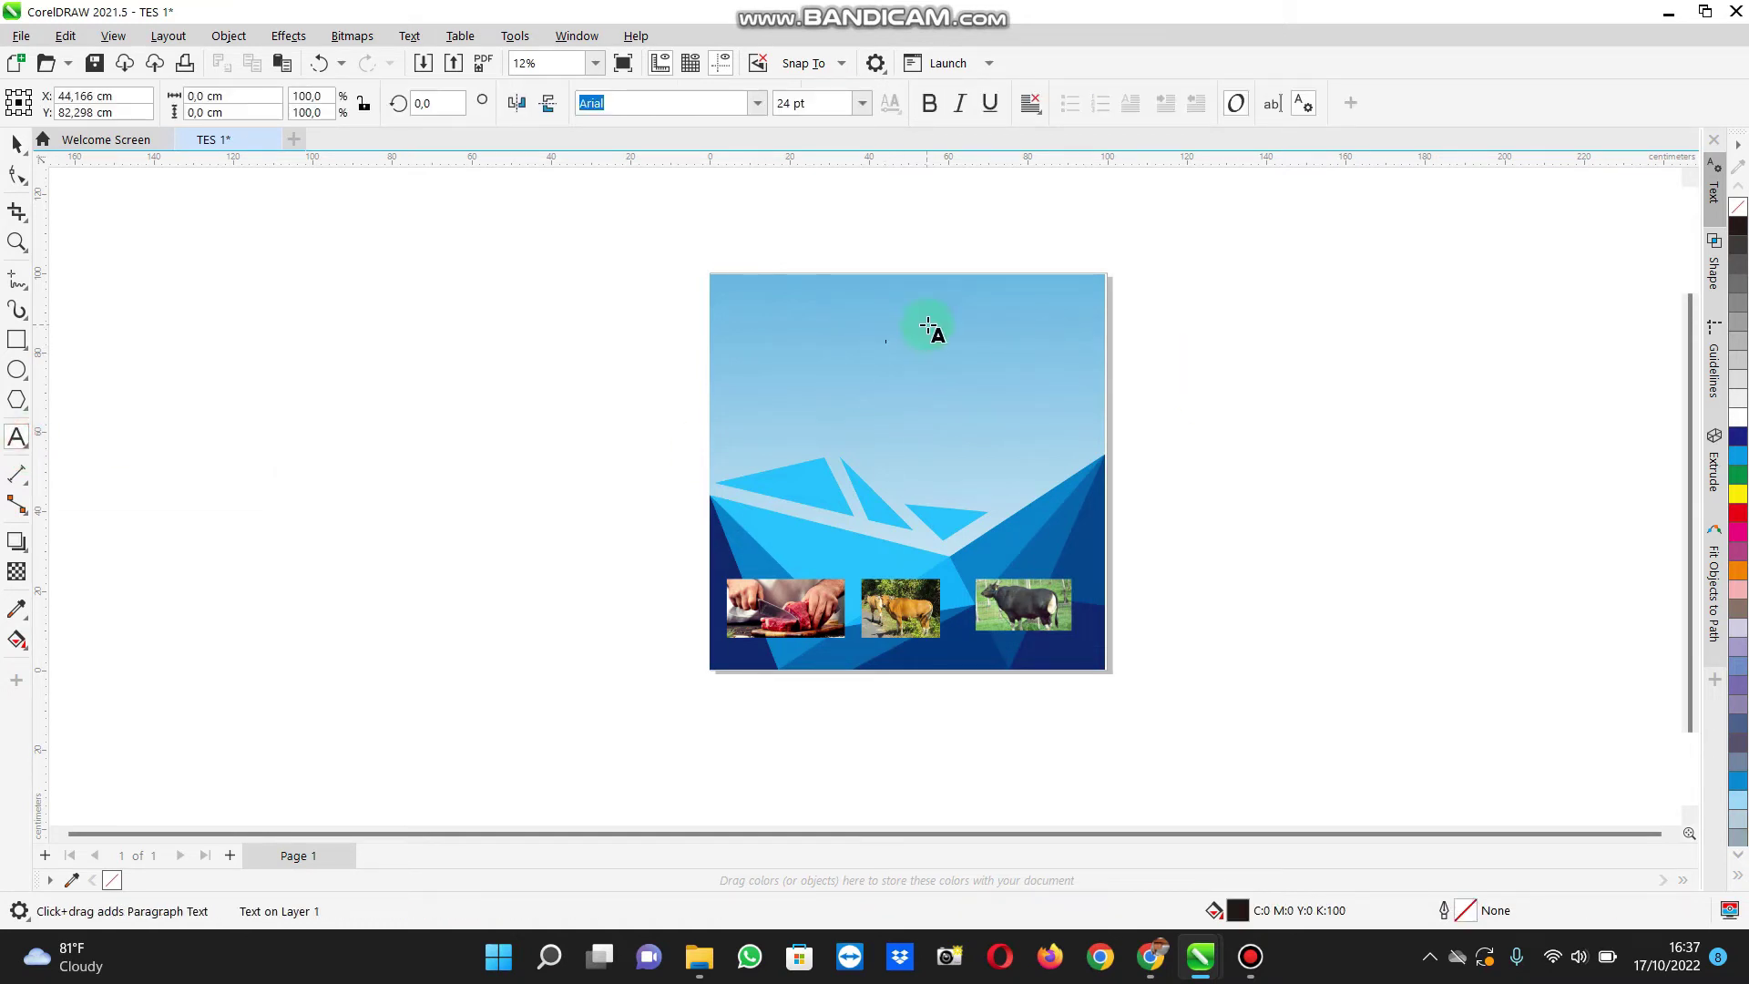
left_click(861, 103)
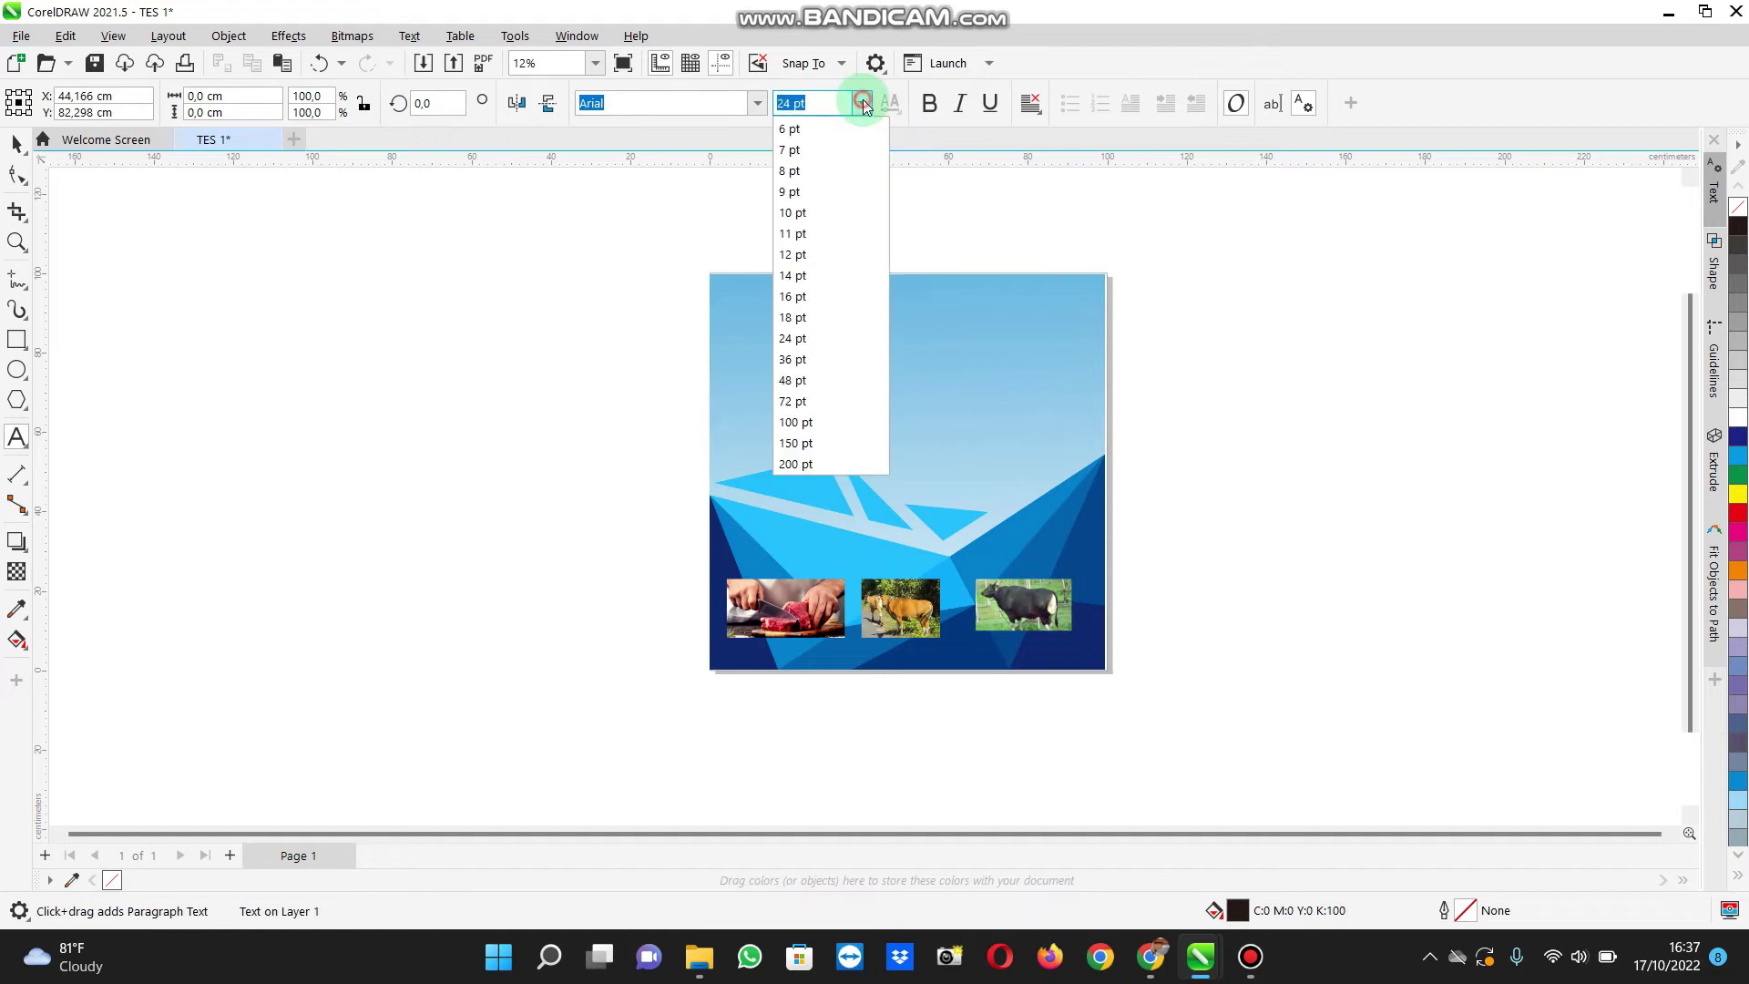
left_click(793, 422)
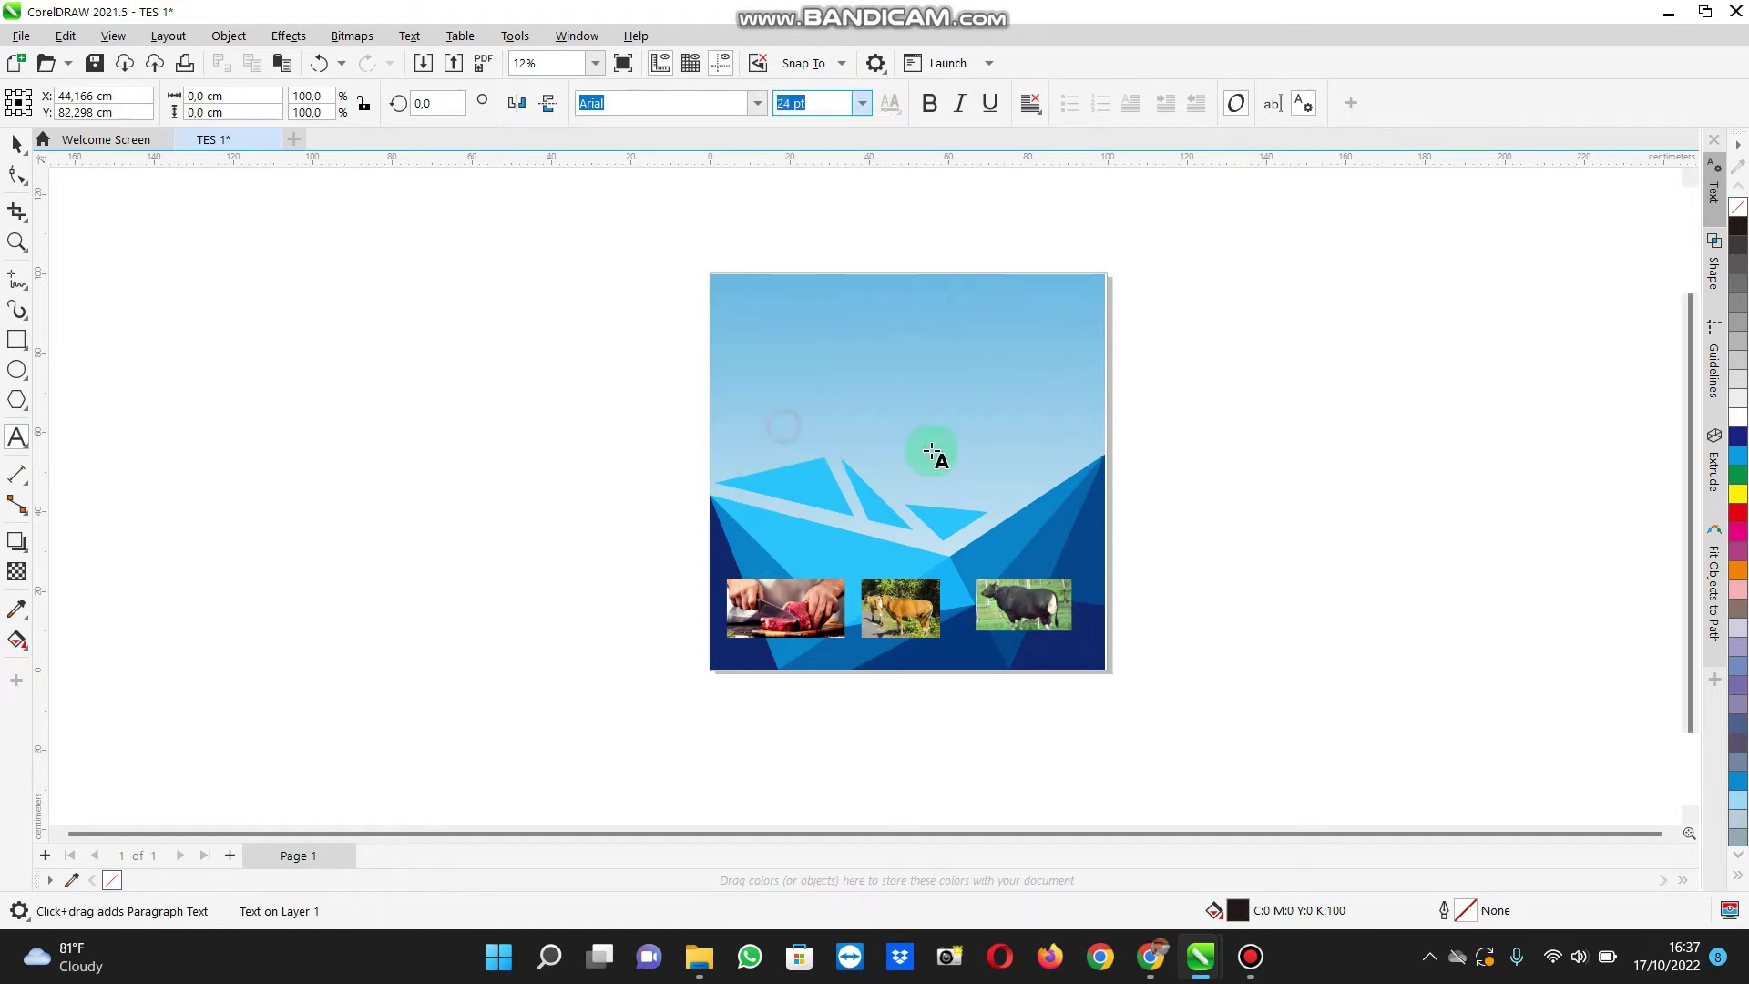
type("CO")
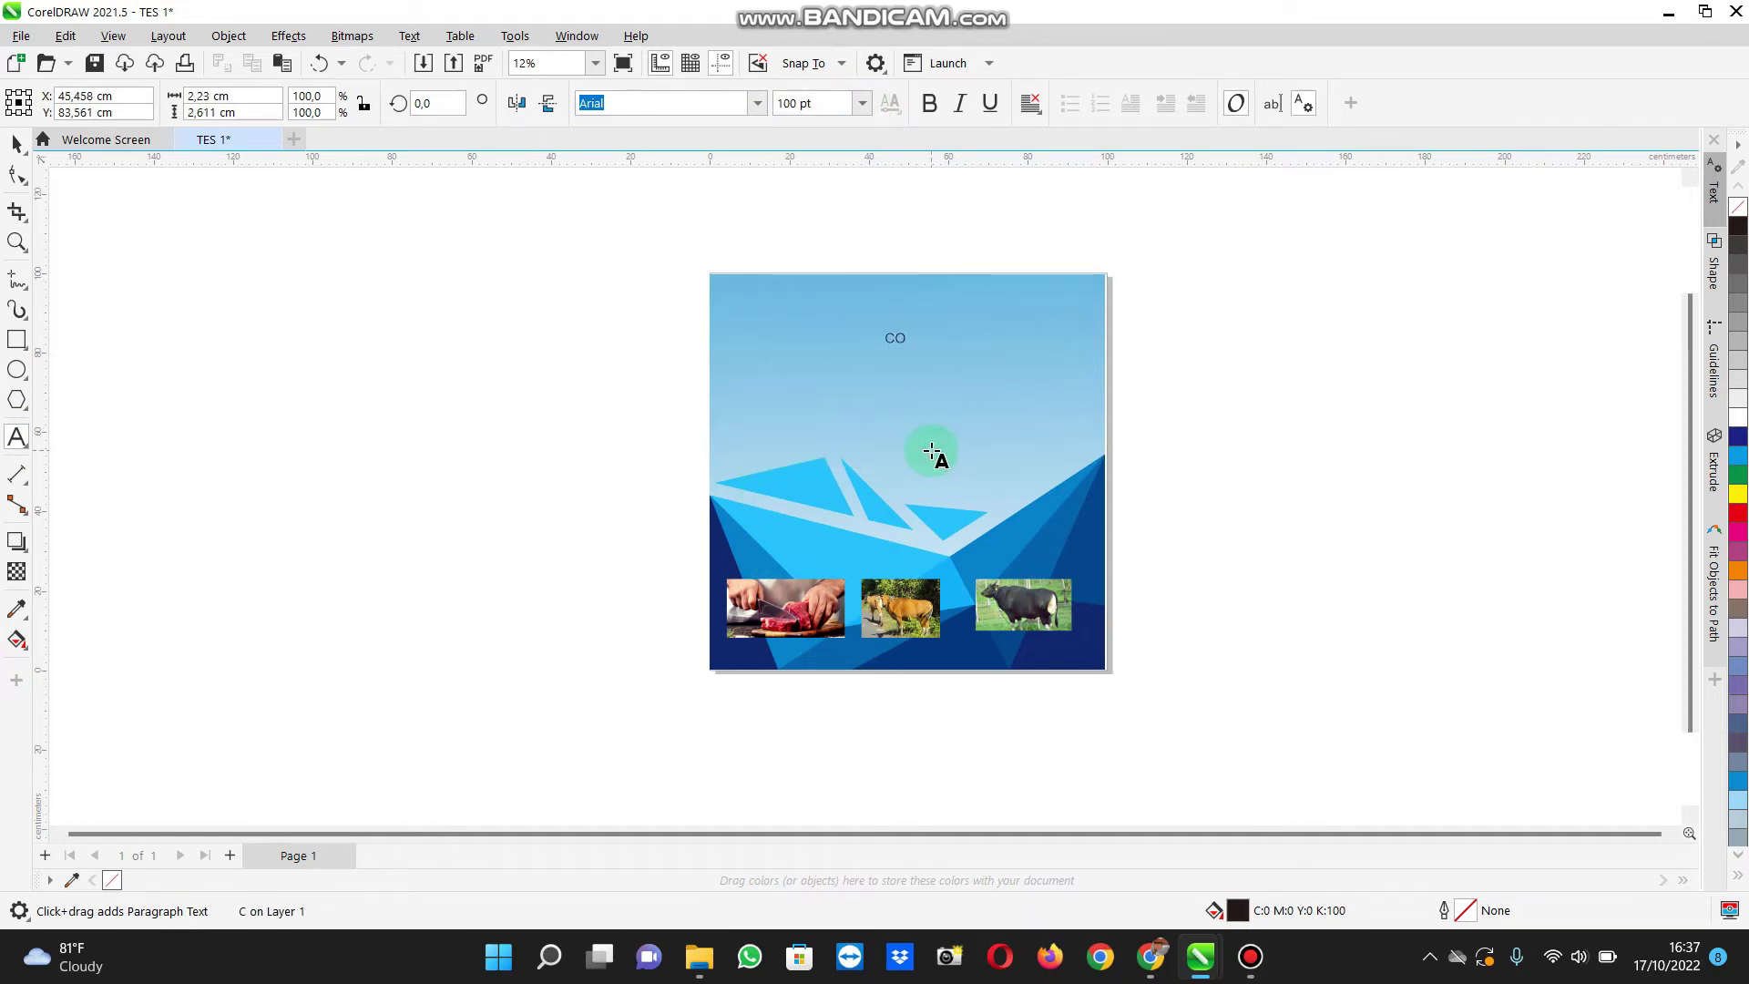
type("NTOH")
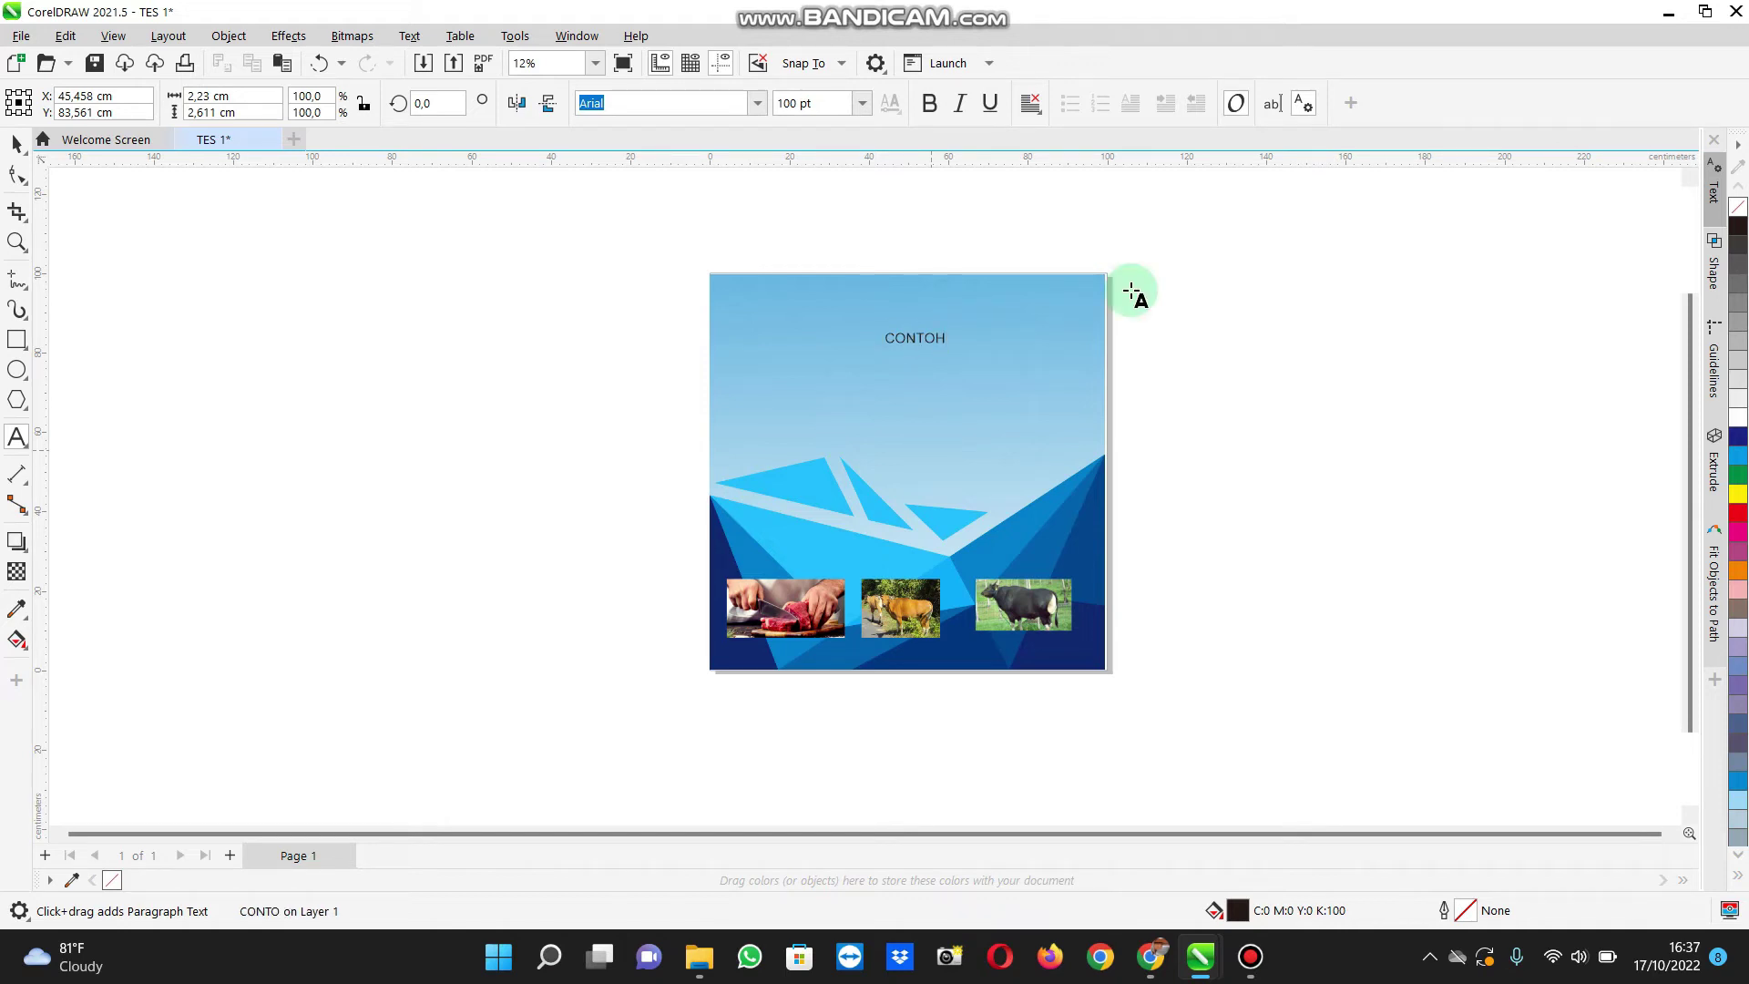
Step: Change the font of the CONTOH text to Eras Bold ITC
left_click_drag(887, 339, 952, 337)
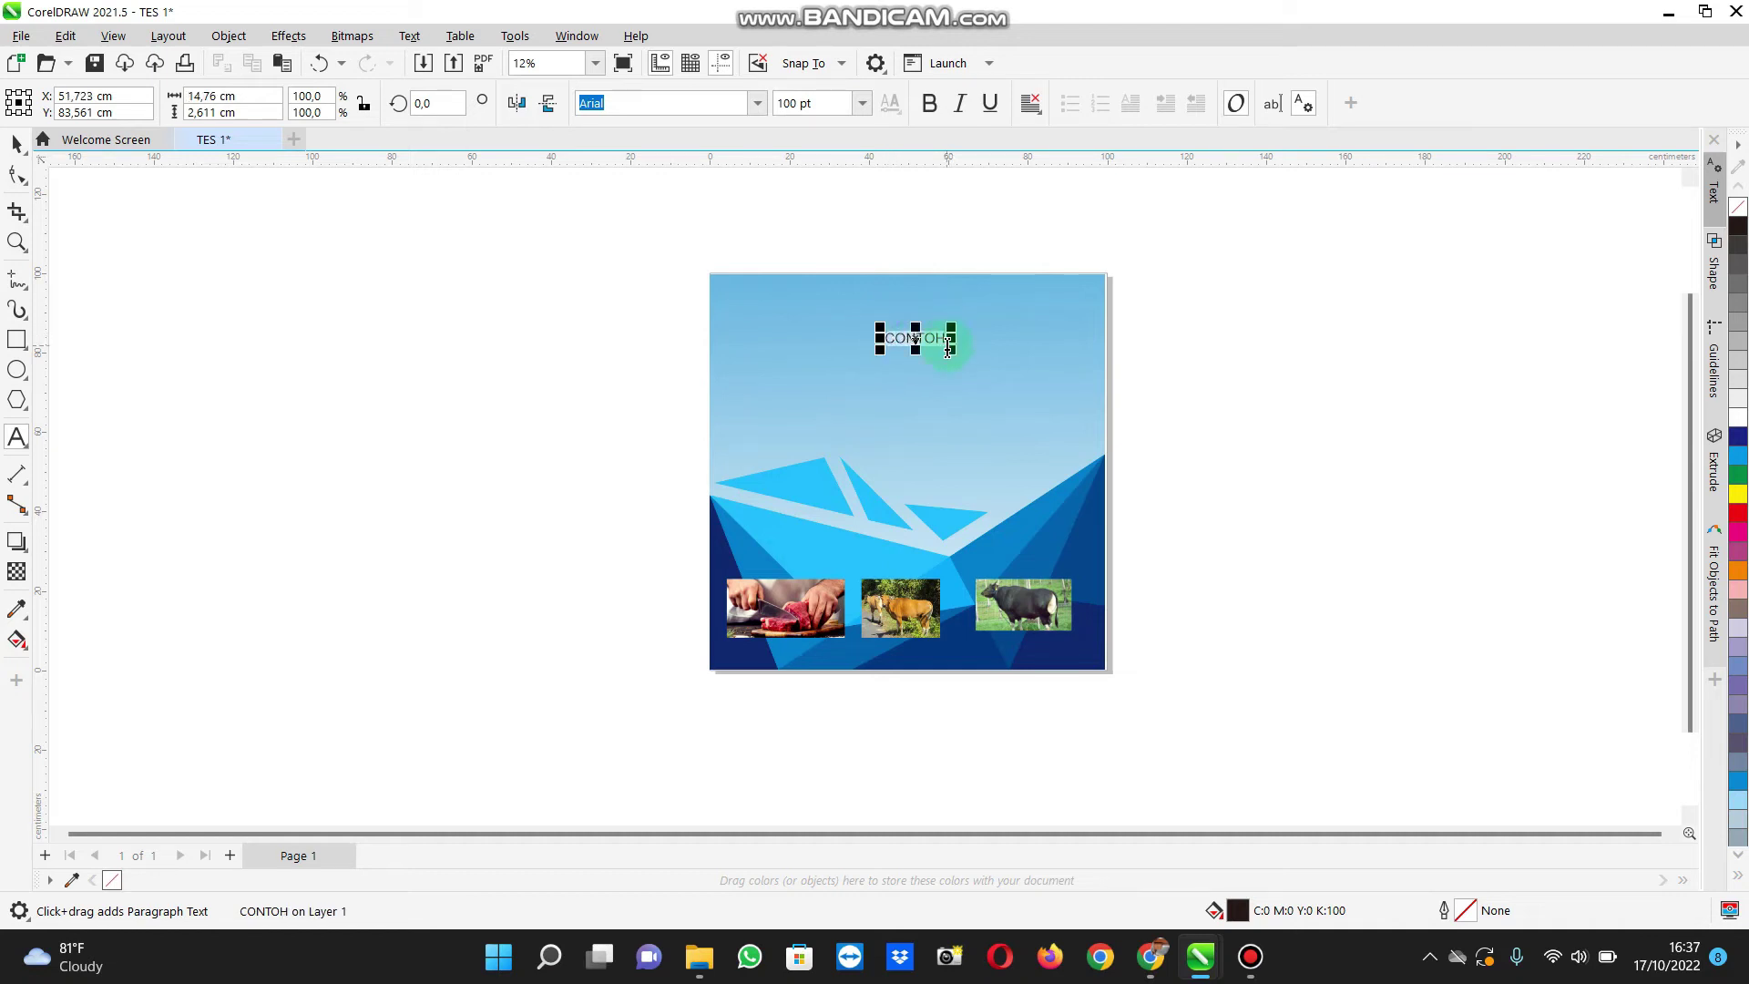
left_click(756, 106)
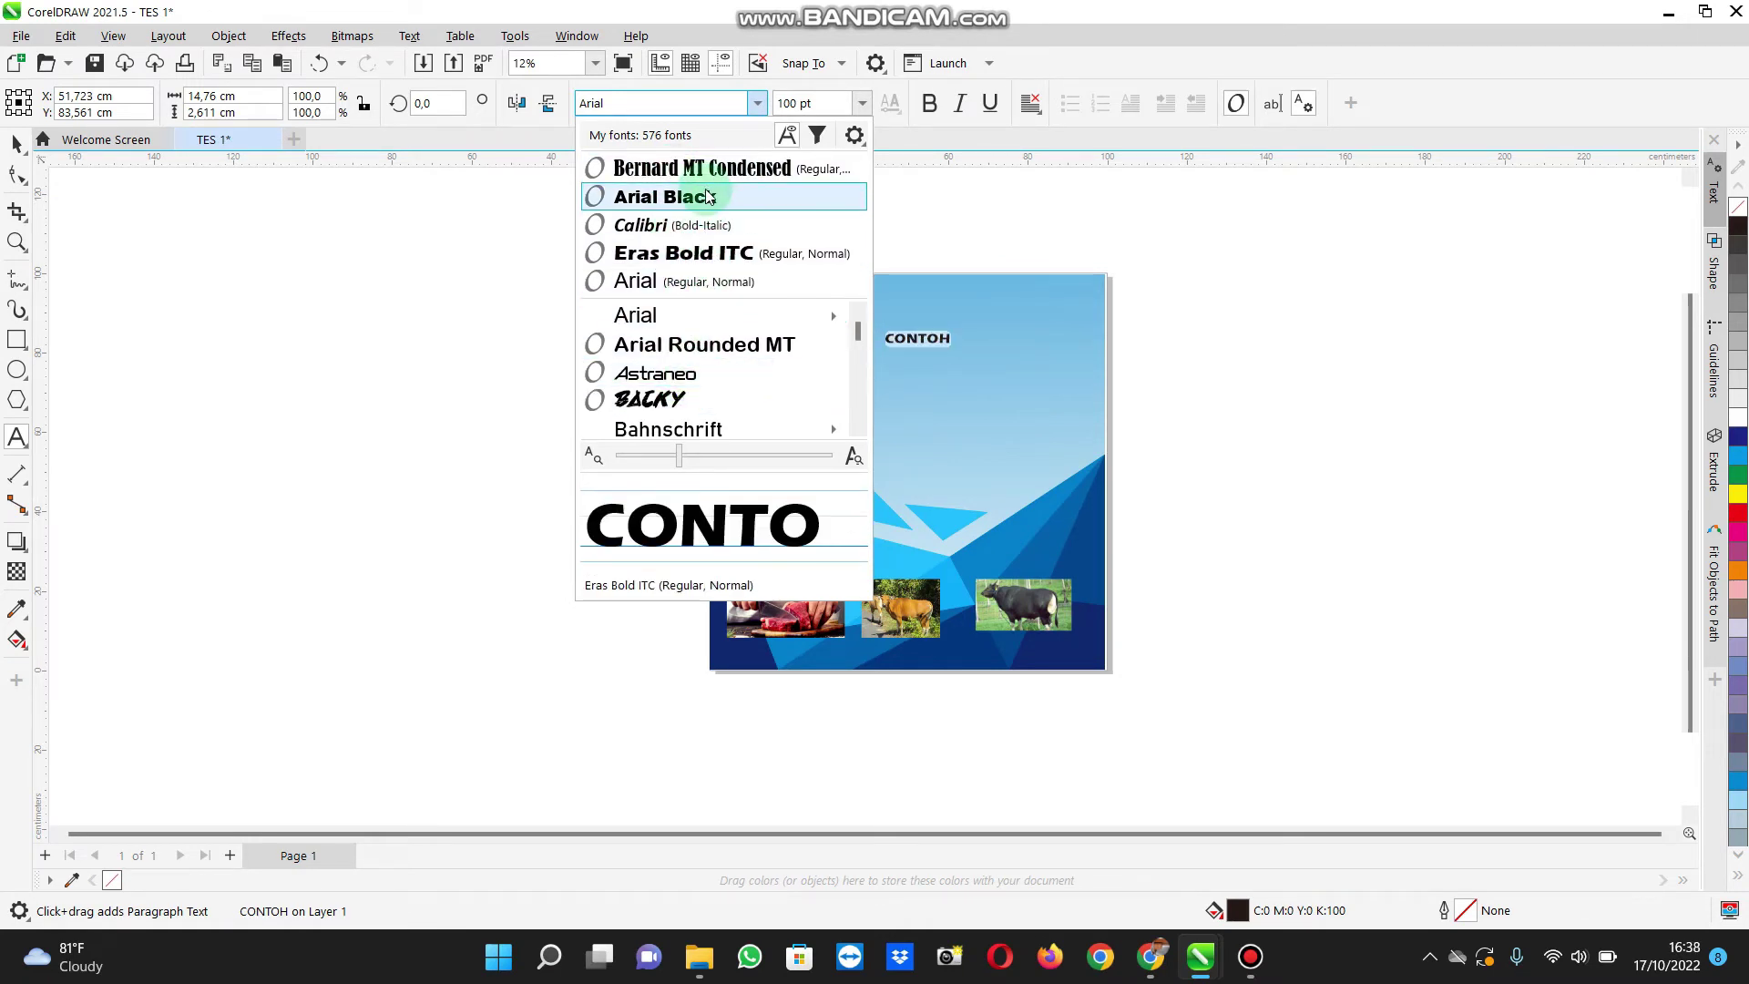
left_click(715, 258)
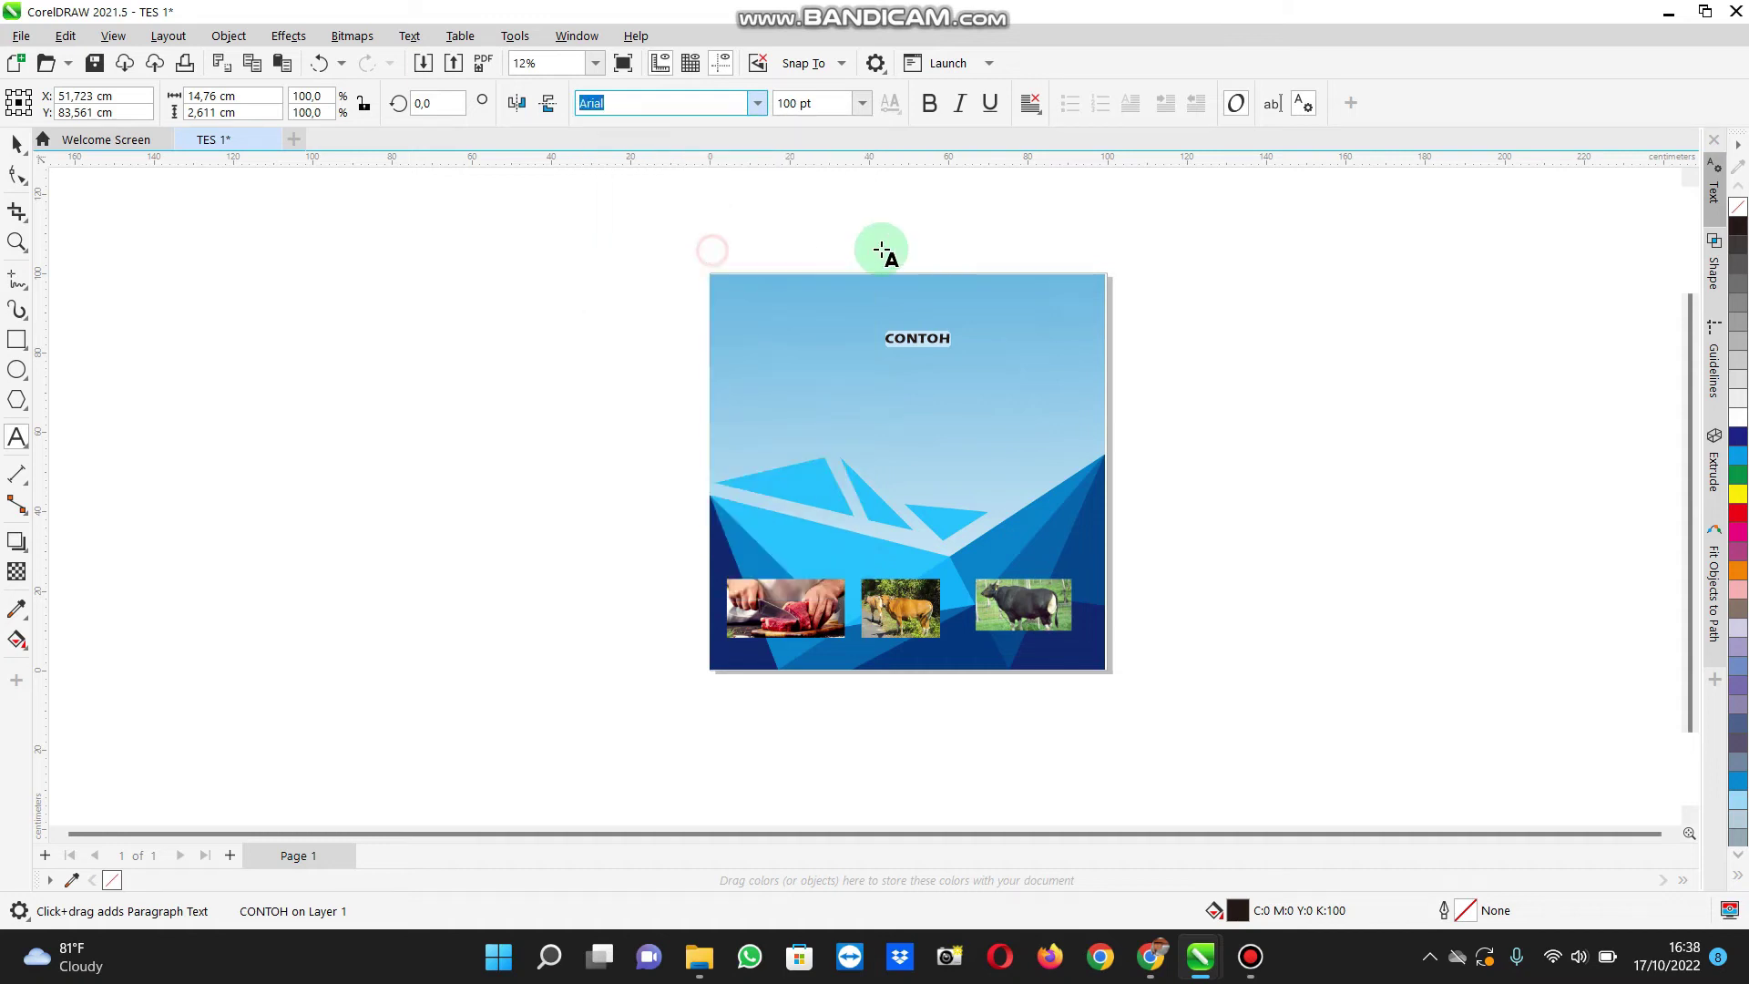
Step: Enlarge the CONTOH text to about 269 pt and move it to the horizontal middle near the page's upper edge
left_click(862, 98)
left_click(793, 464)
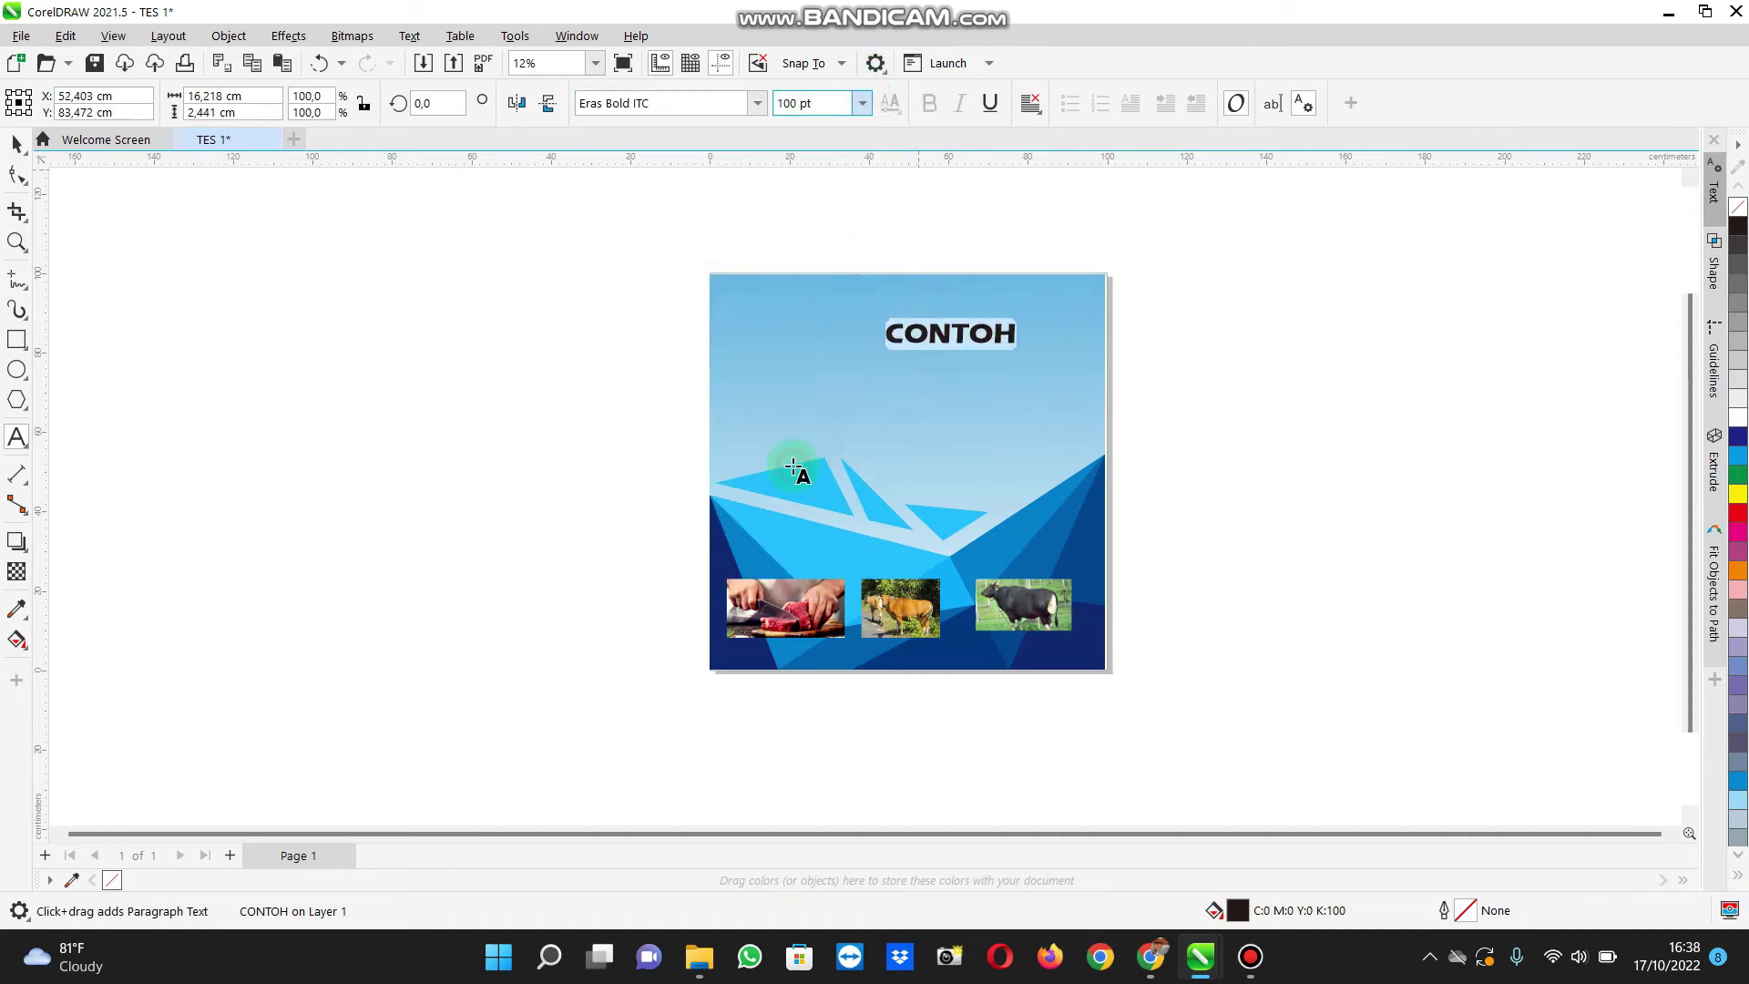
left_click(16, 143)
left_click(891, 360)
left_click_drag(879, 350, 820, 379)
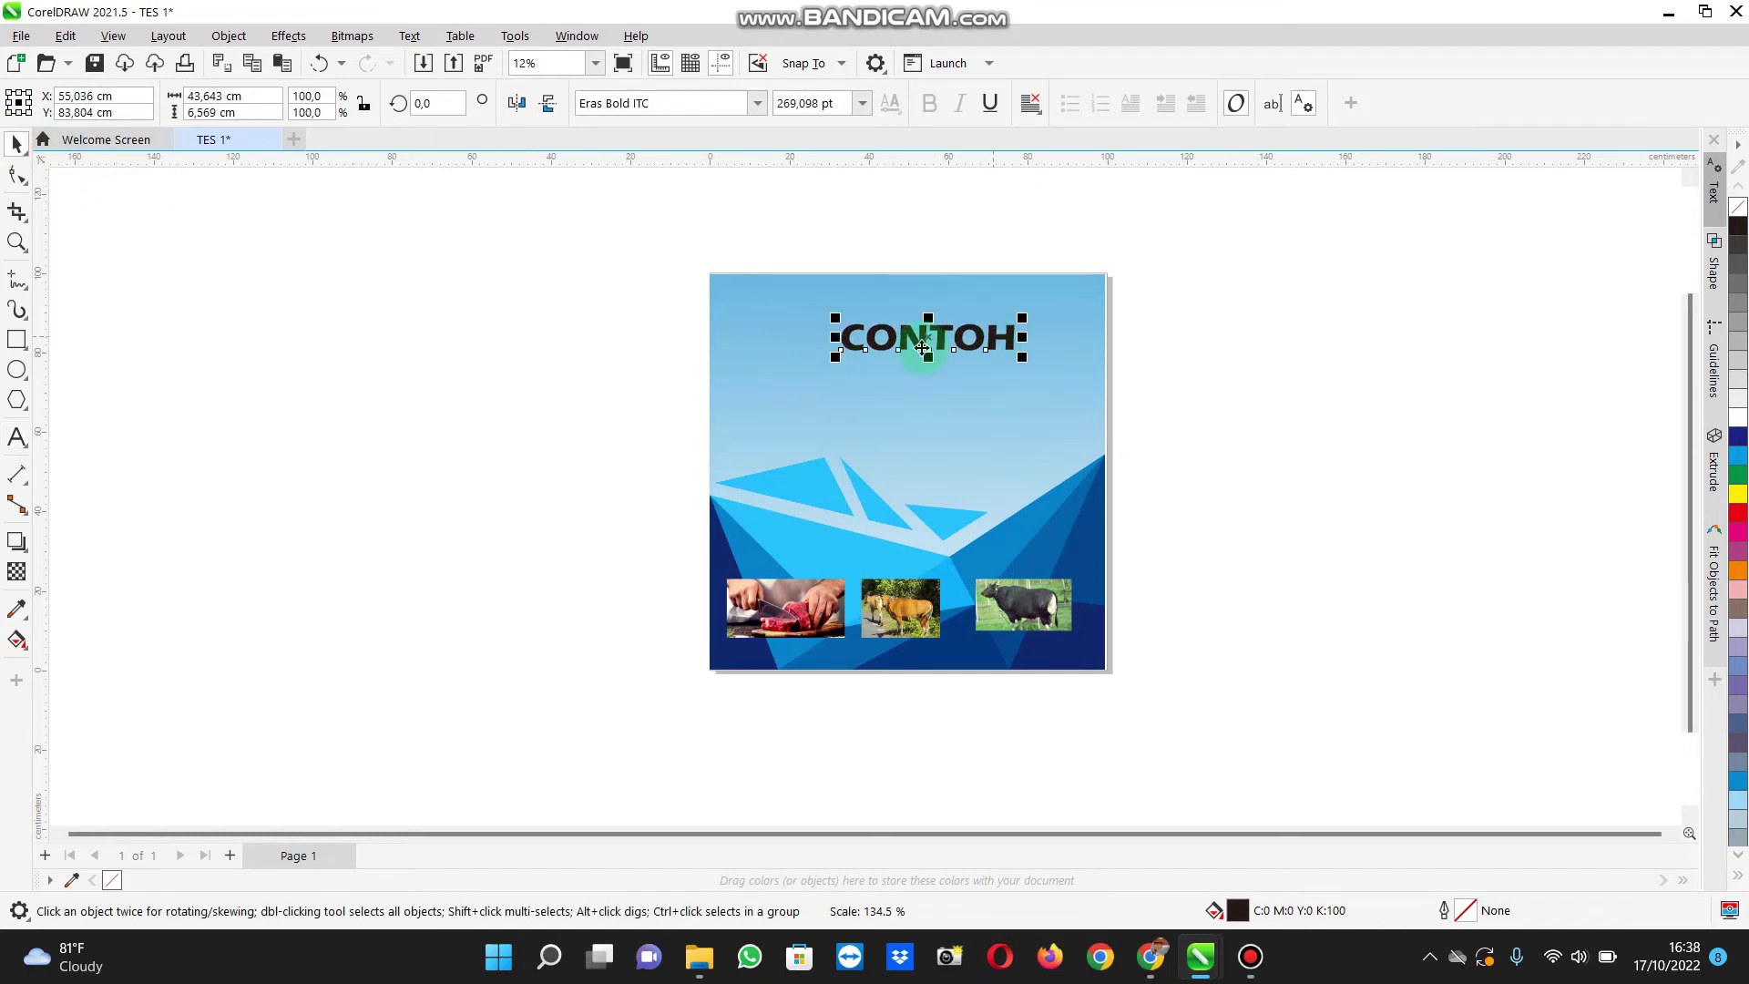
mouse_move(930, 343)
left_mouse_down()
mouse_move(889, 346)
mouse_move(903, 335)
left_mouse_up()
left_click(1211, 381)
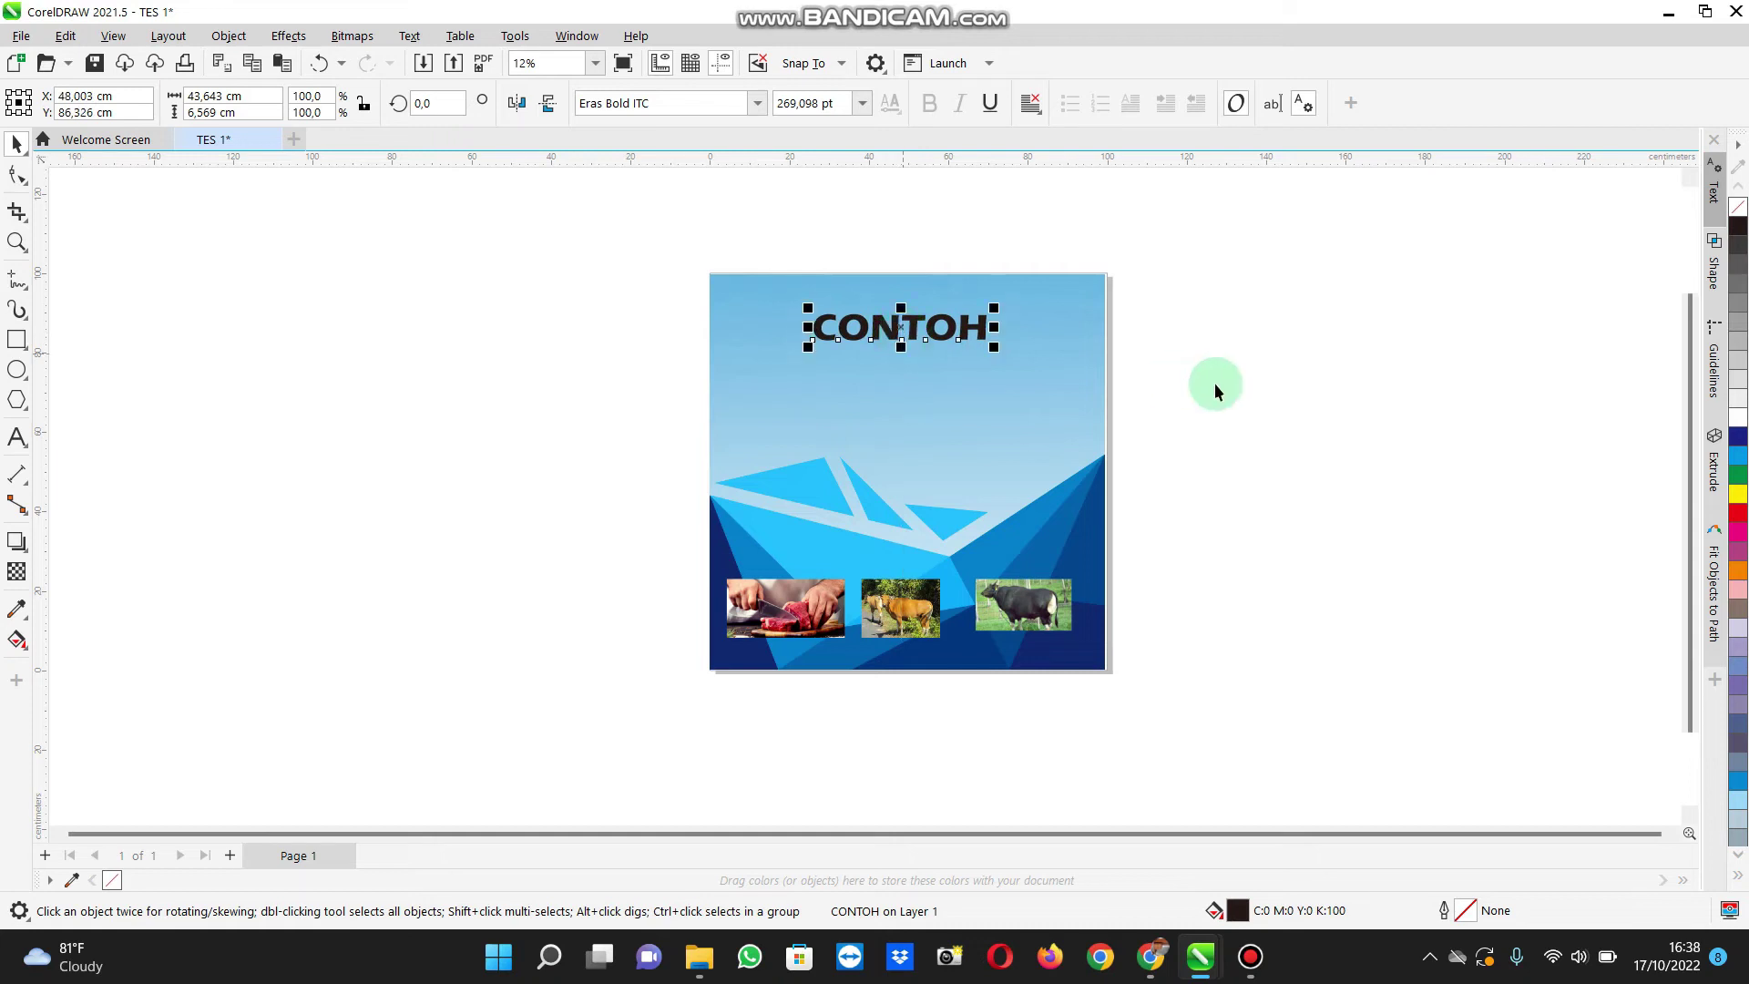
Step: Add a one-step outside contour with an offset of about 1.2 cm around the CONTOH text
left_click(917, 355)
left_click(856, 335)
scroll(889, 376, "up", 2)
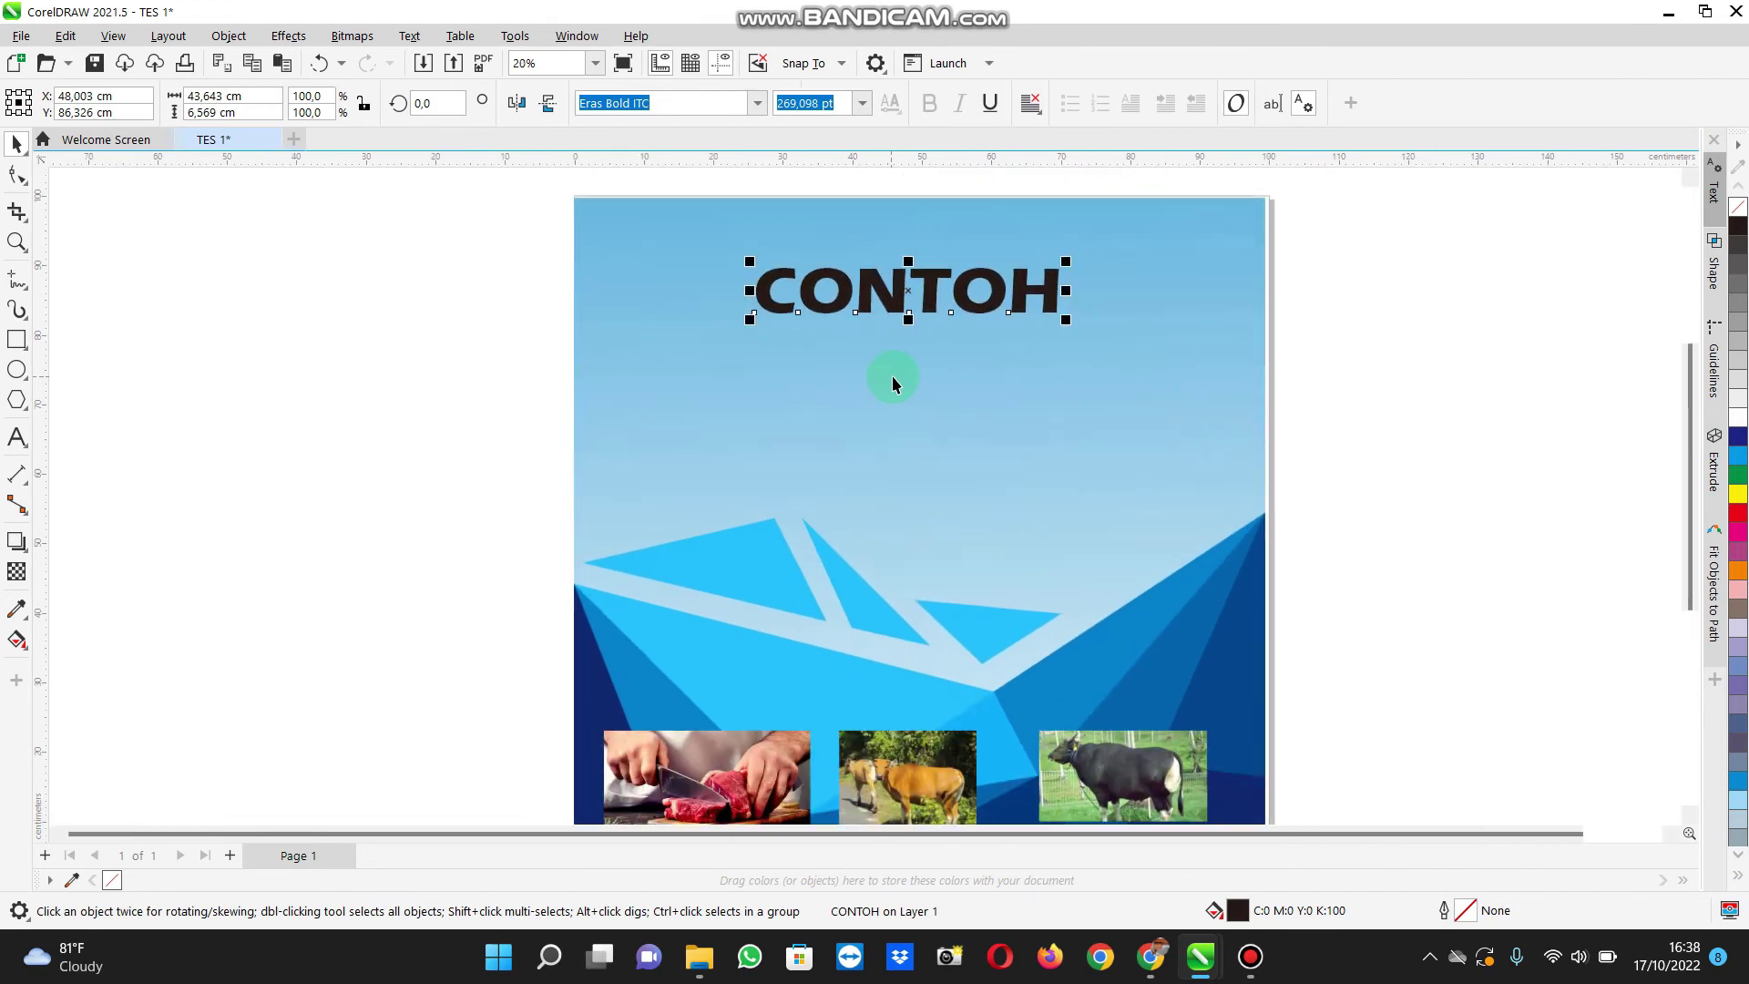
left_click(1316, 338)
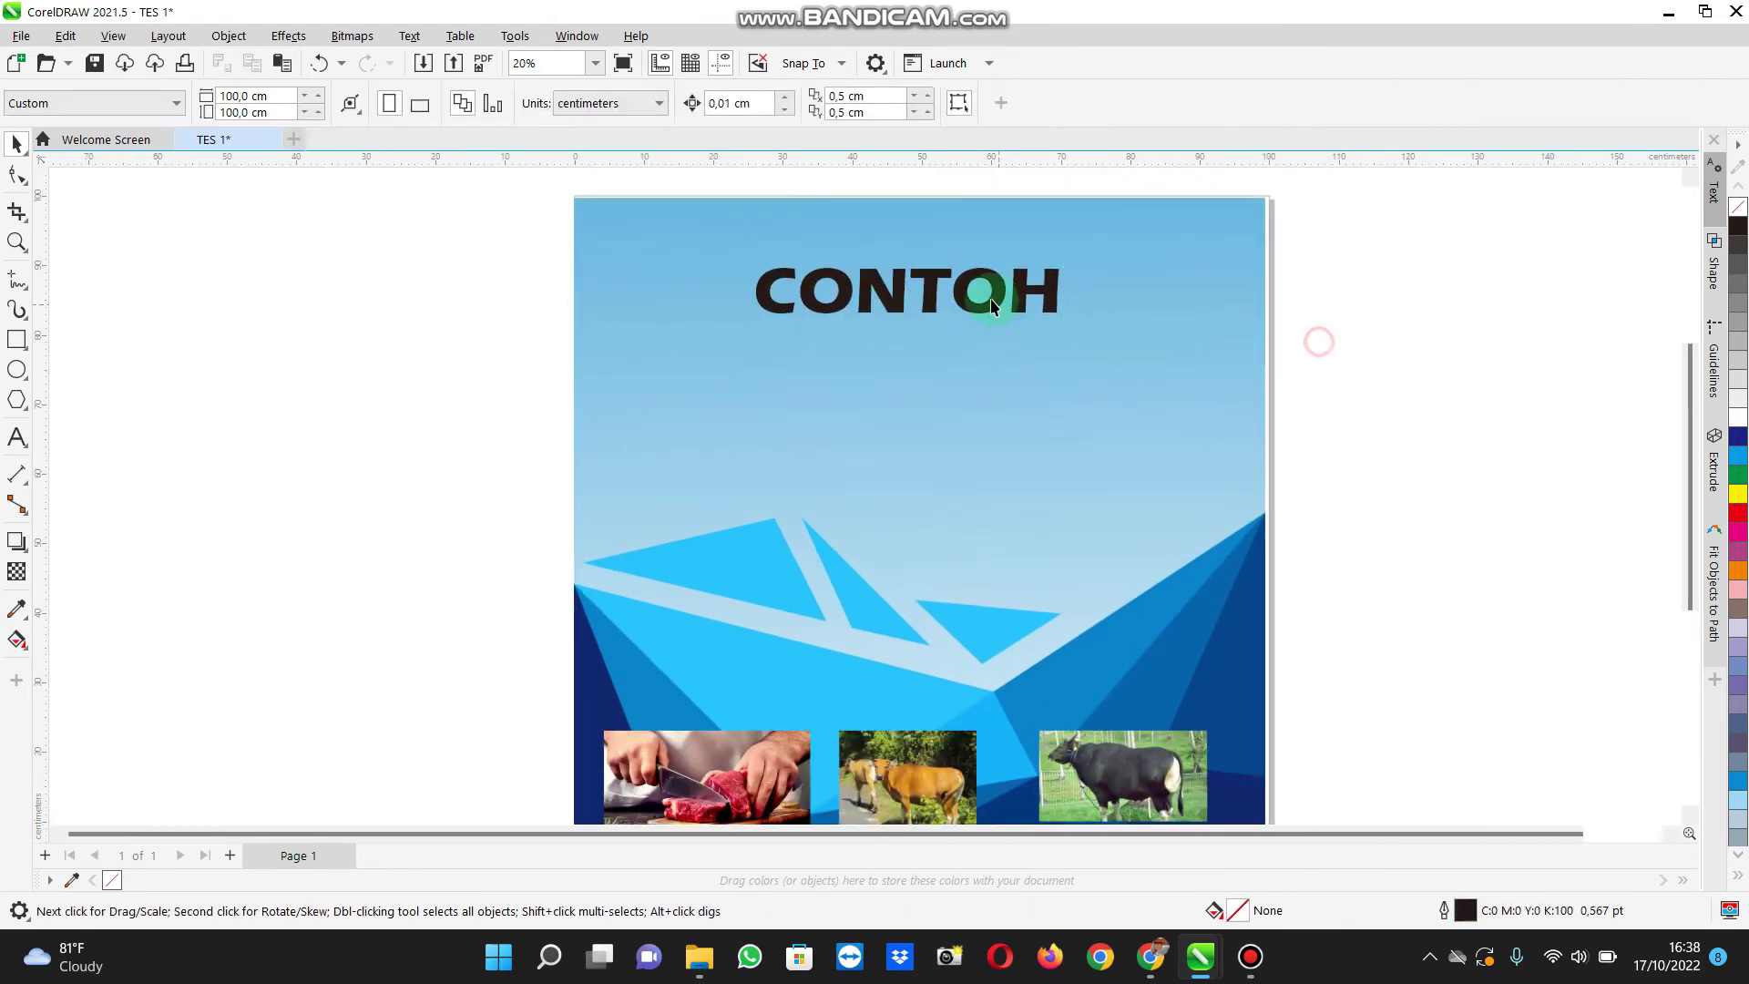
left_click(925, 285)
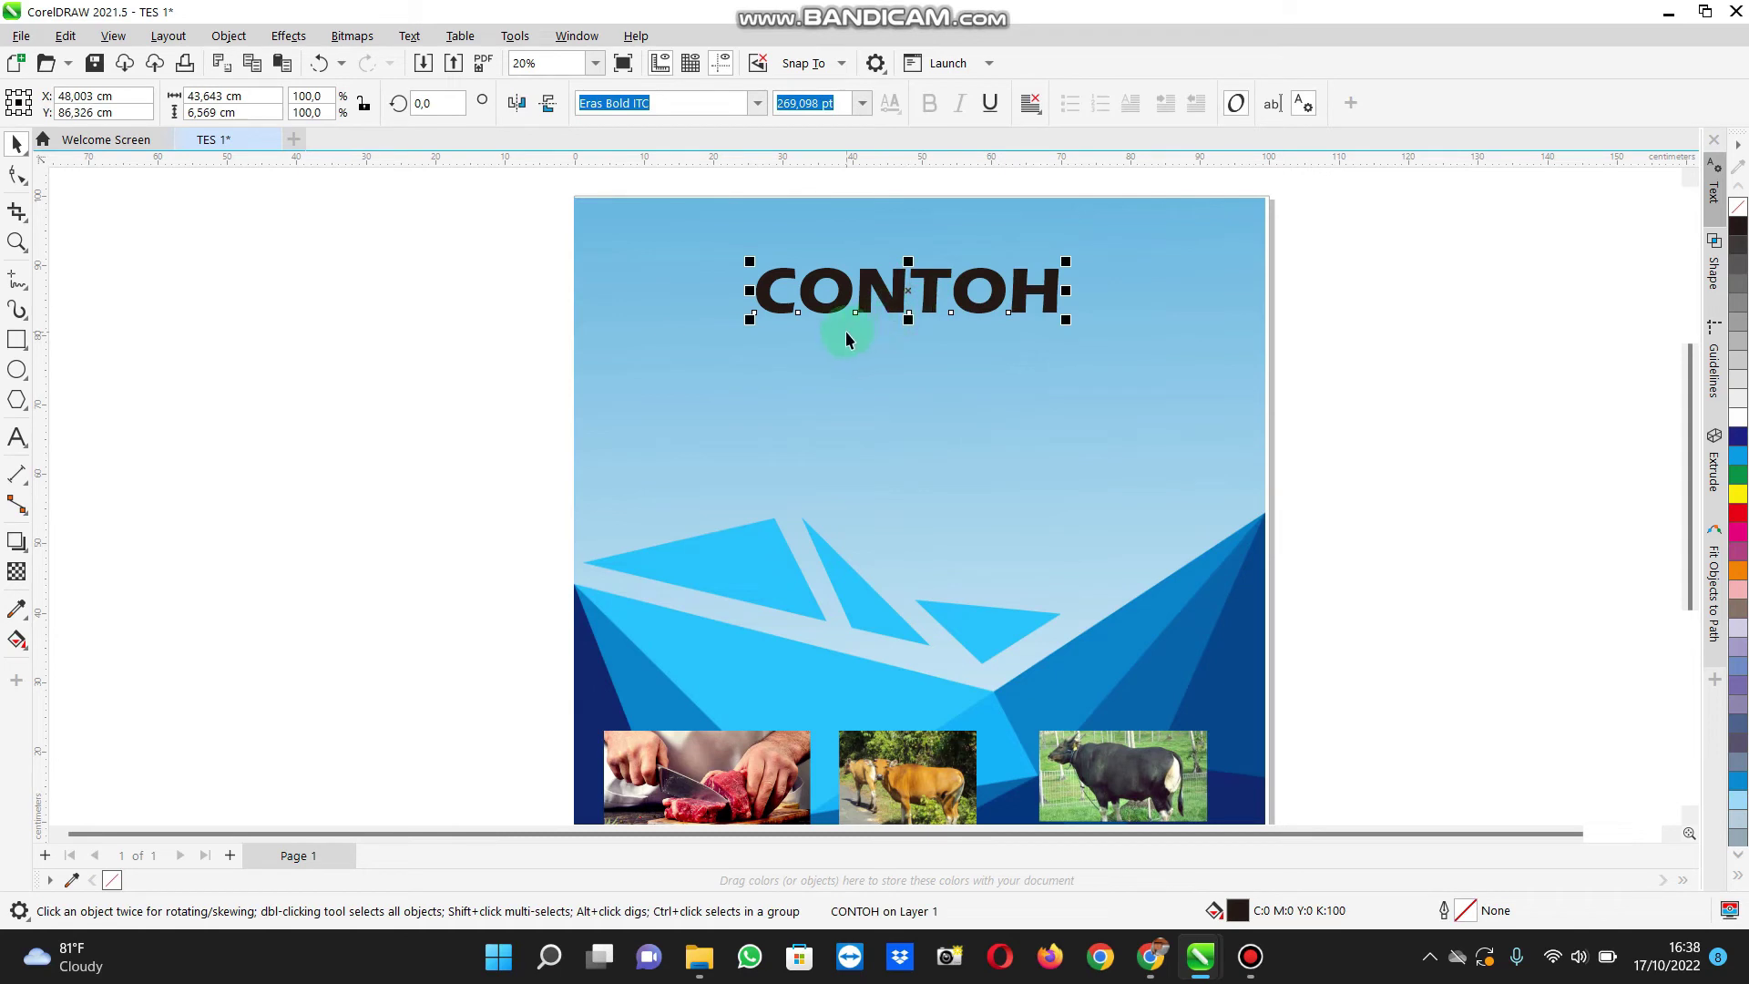
left_click(25, 552)
left_click(26, 550)
left_click(105, 572)
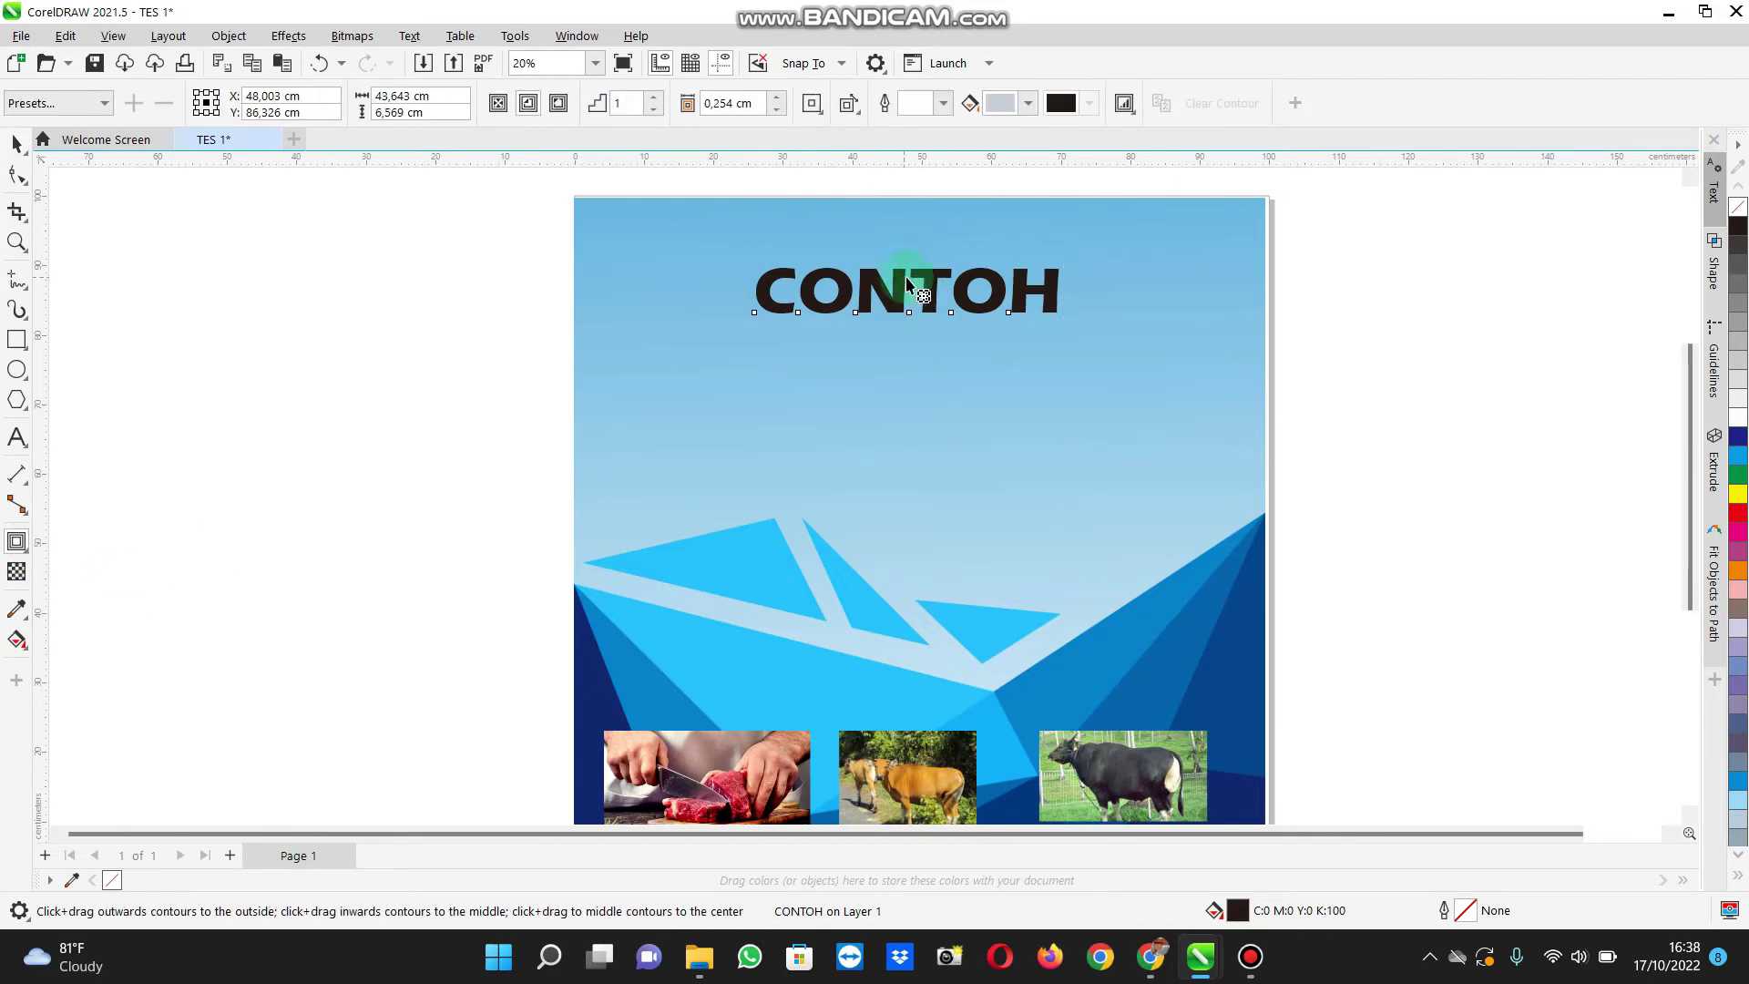
mouse_move(941, 292)
left_mouse_down()
mouse_move(945, 319)
mouse_move(926, 282)
mouse_move(947, 265)
left_mouse_up()
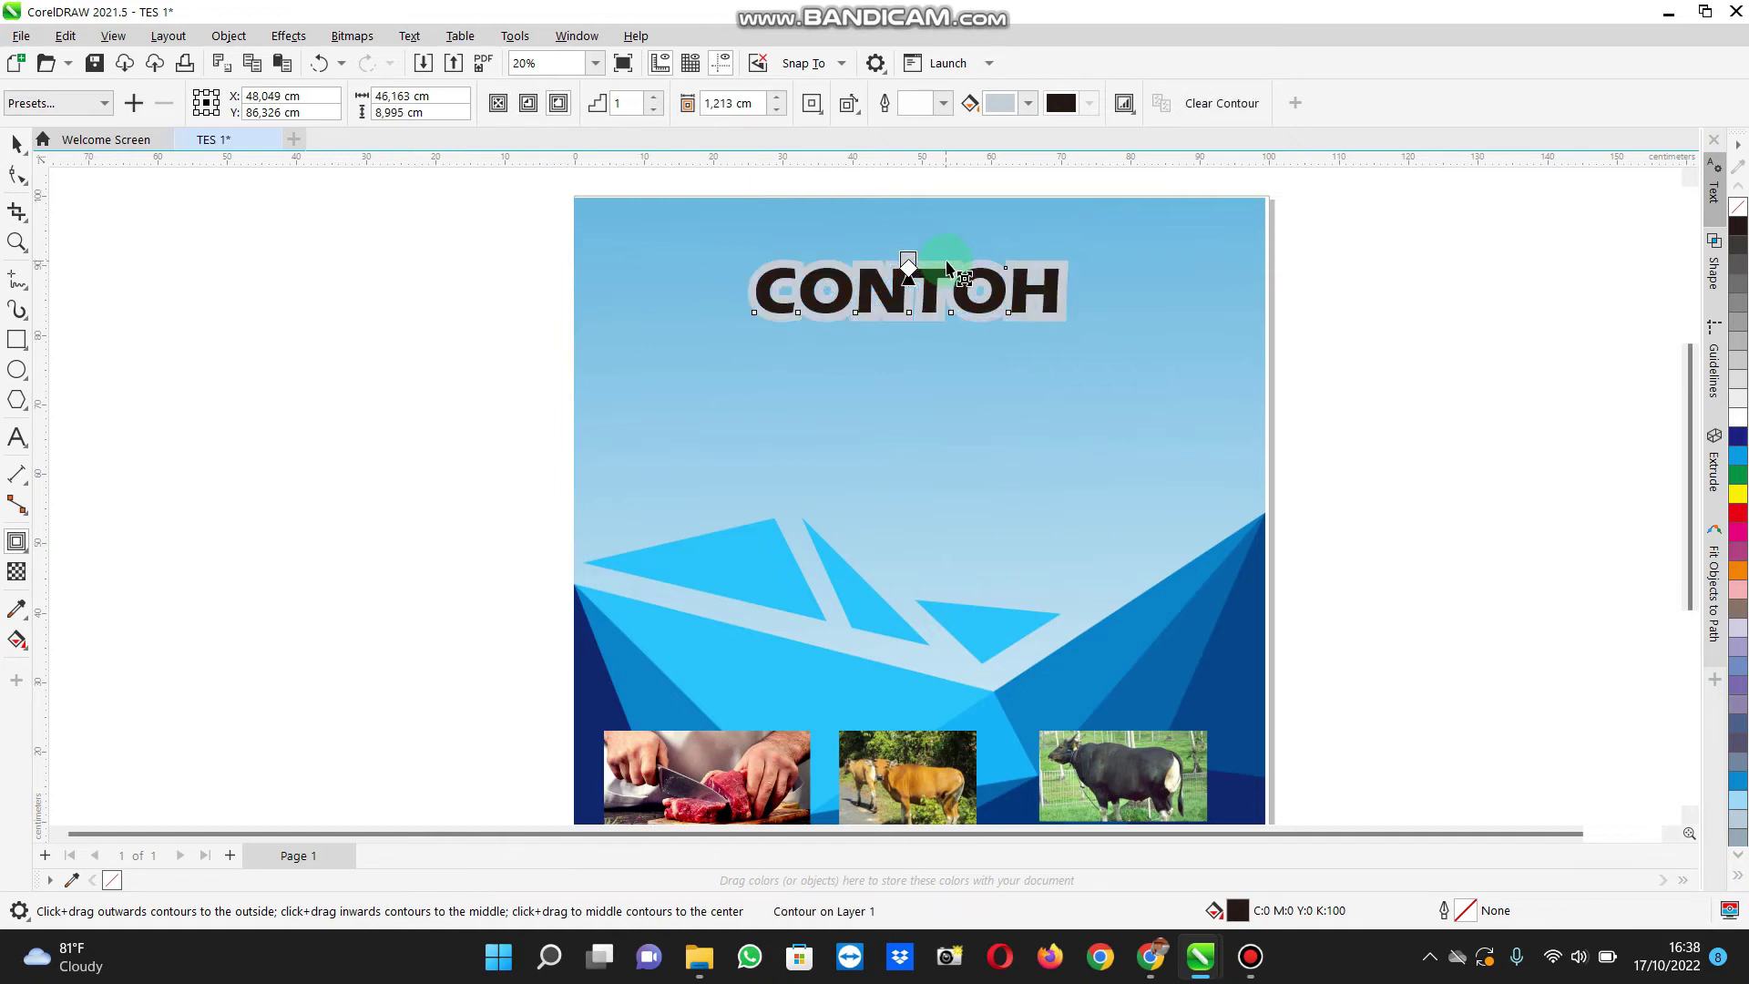
Step: Change the fill colour of the CONTOH text's contour to a very light pink with M 15, Y 8 and K 0
left_click(1028, 108)
left_click(1147, 214)
left_click(1015, 211)
left_click(1010, 206)
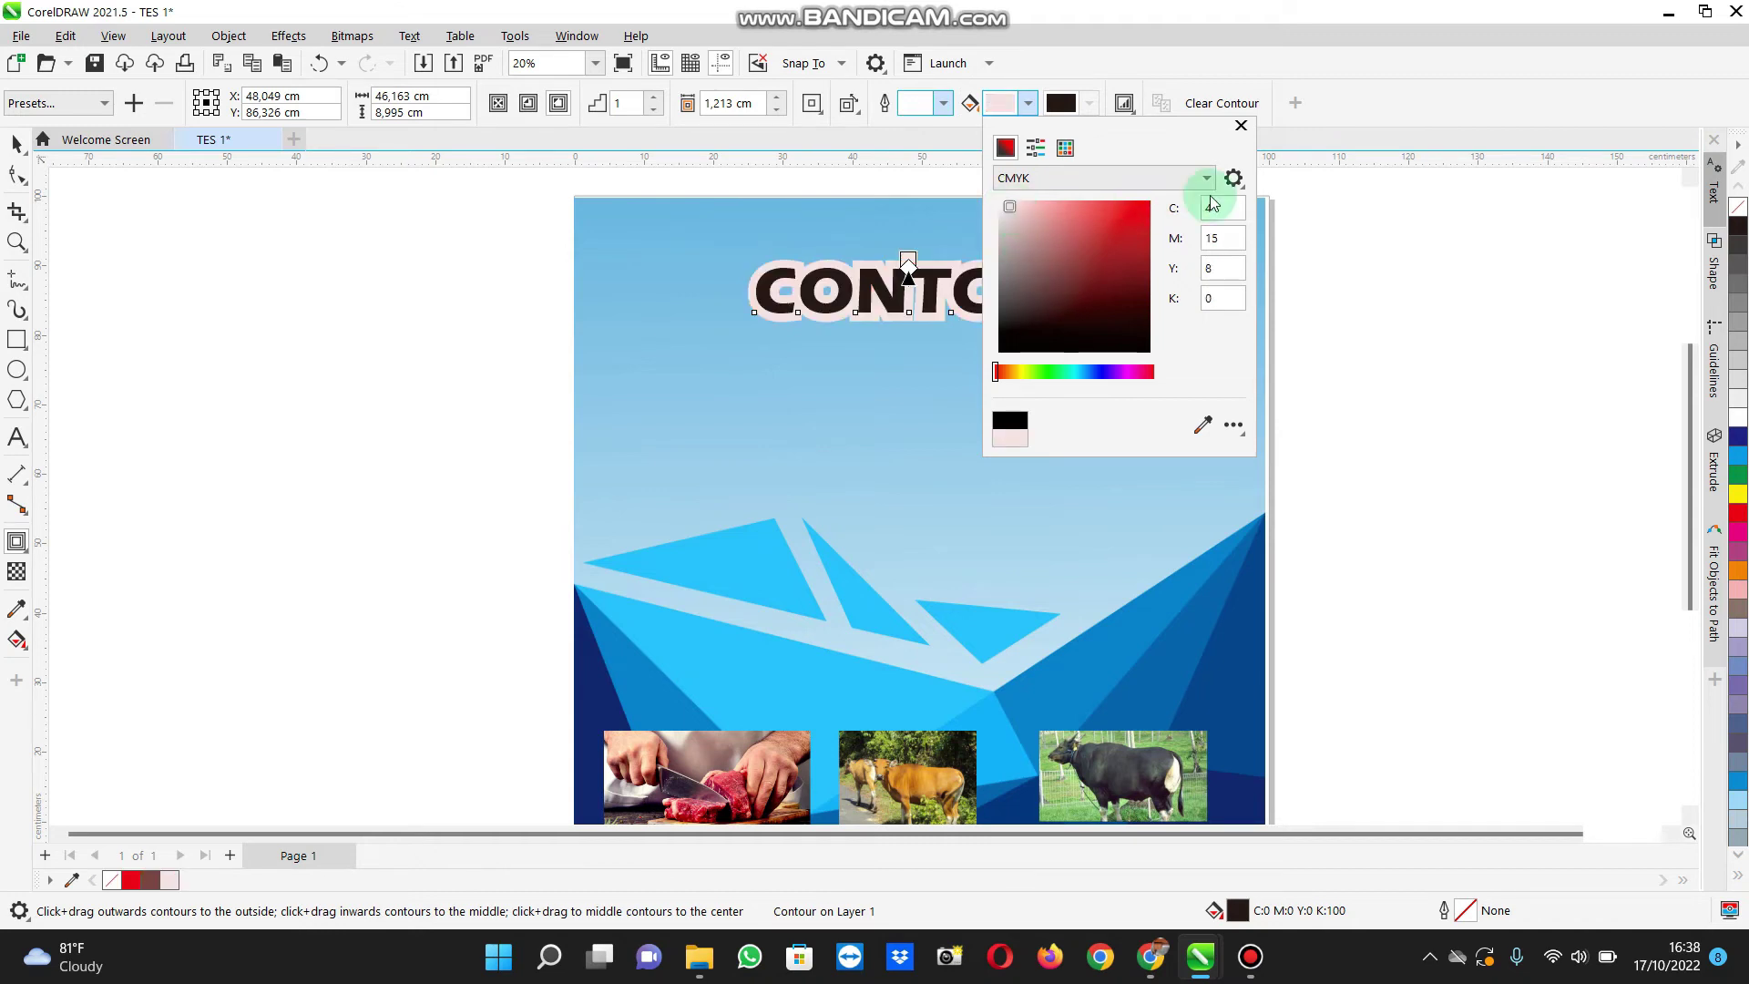
left_click(1239, 126)
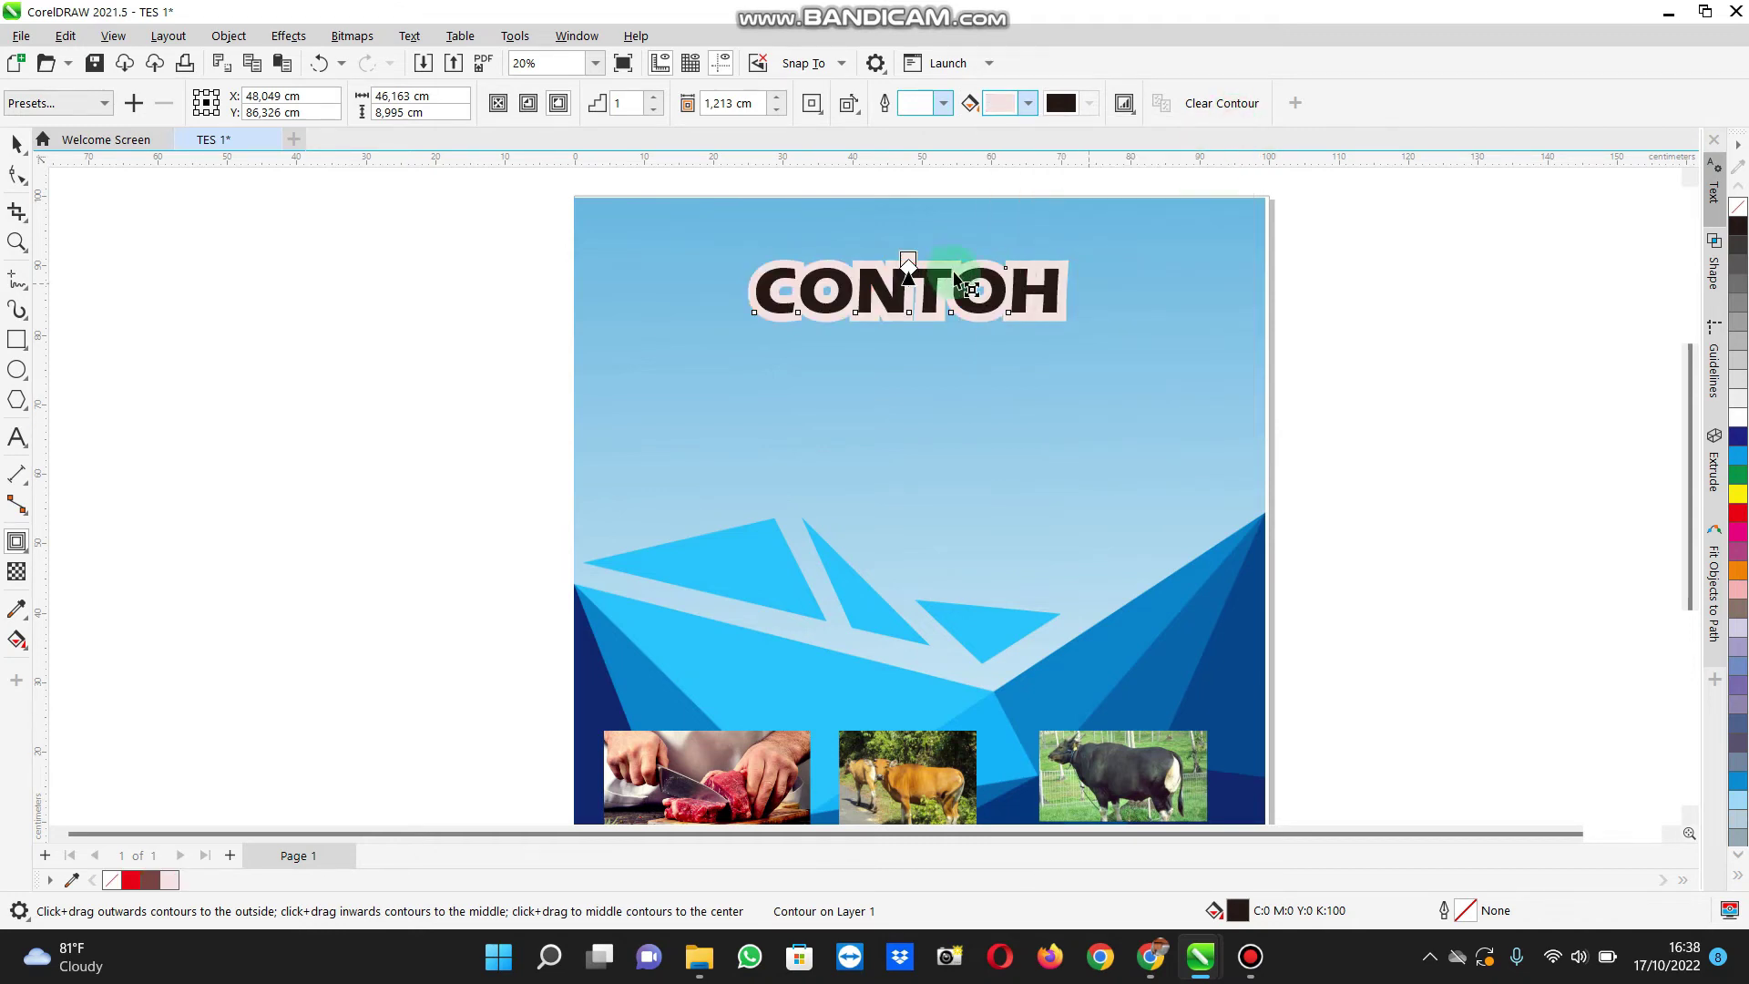
scroll(1152, 362, "down", 4)
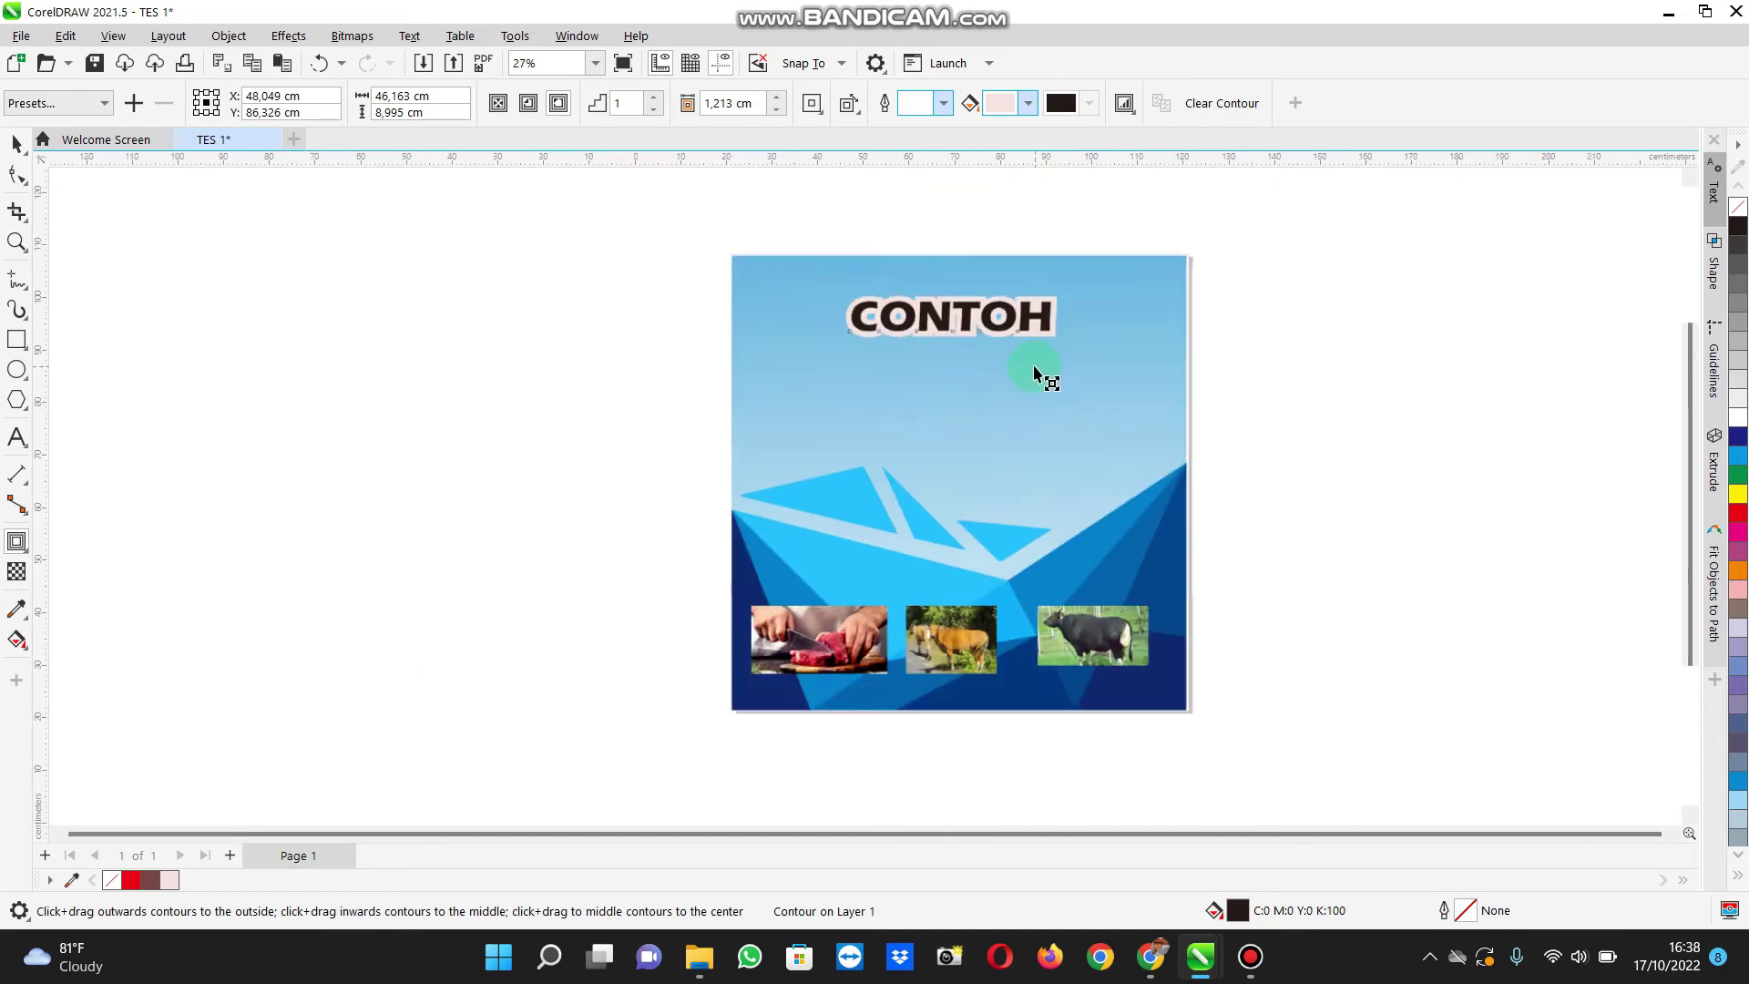
left_click(1312, 356)
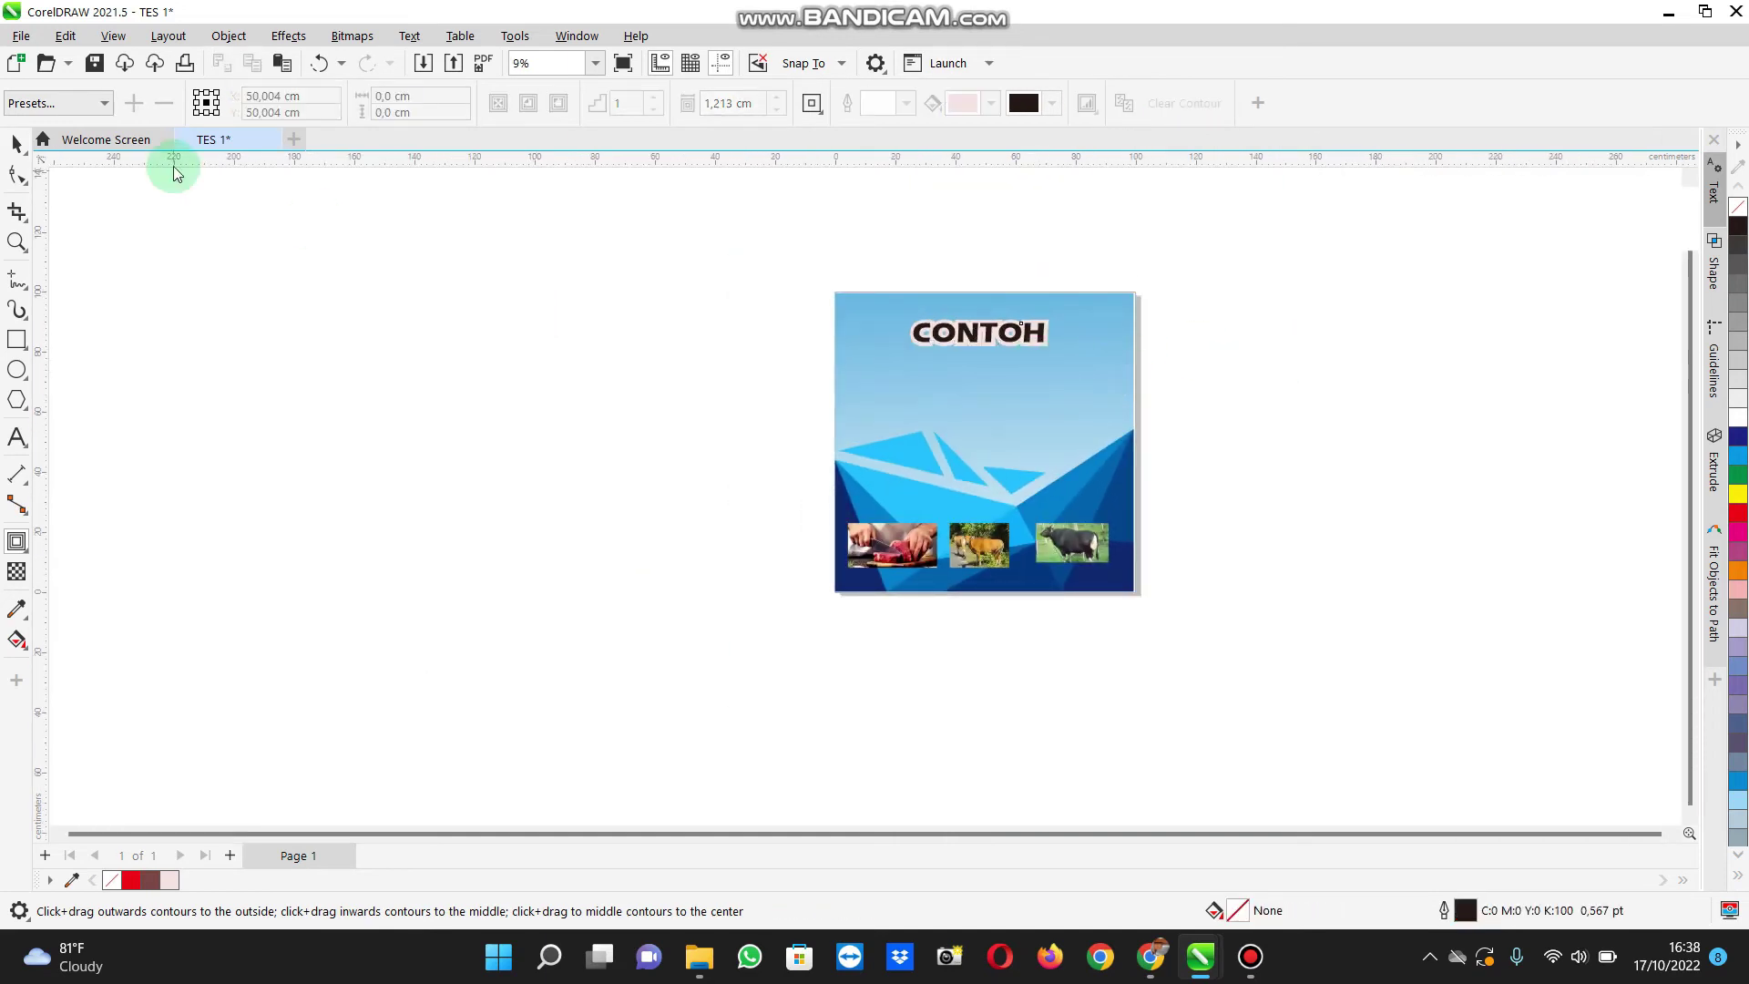
Step: Open the finished CorelDRAW banner SAPI ANUGRAH 1x1 CM from the Downloads folder in File Explorer
left_click(151, 144)
left_click(223, 139)
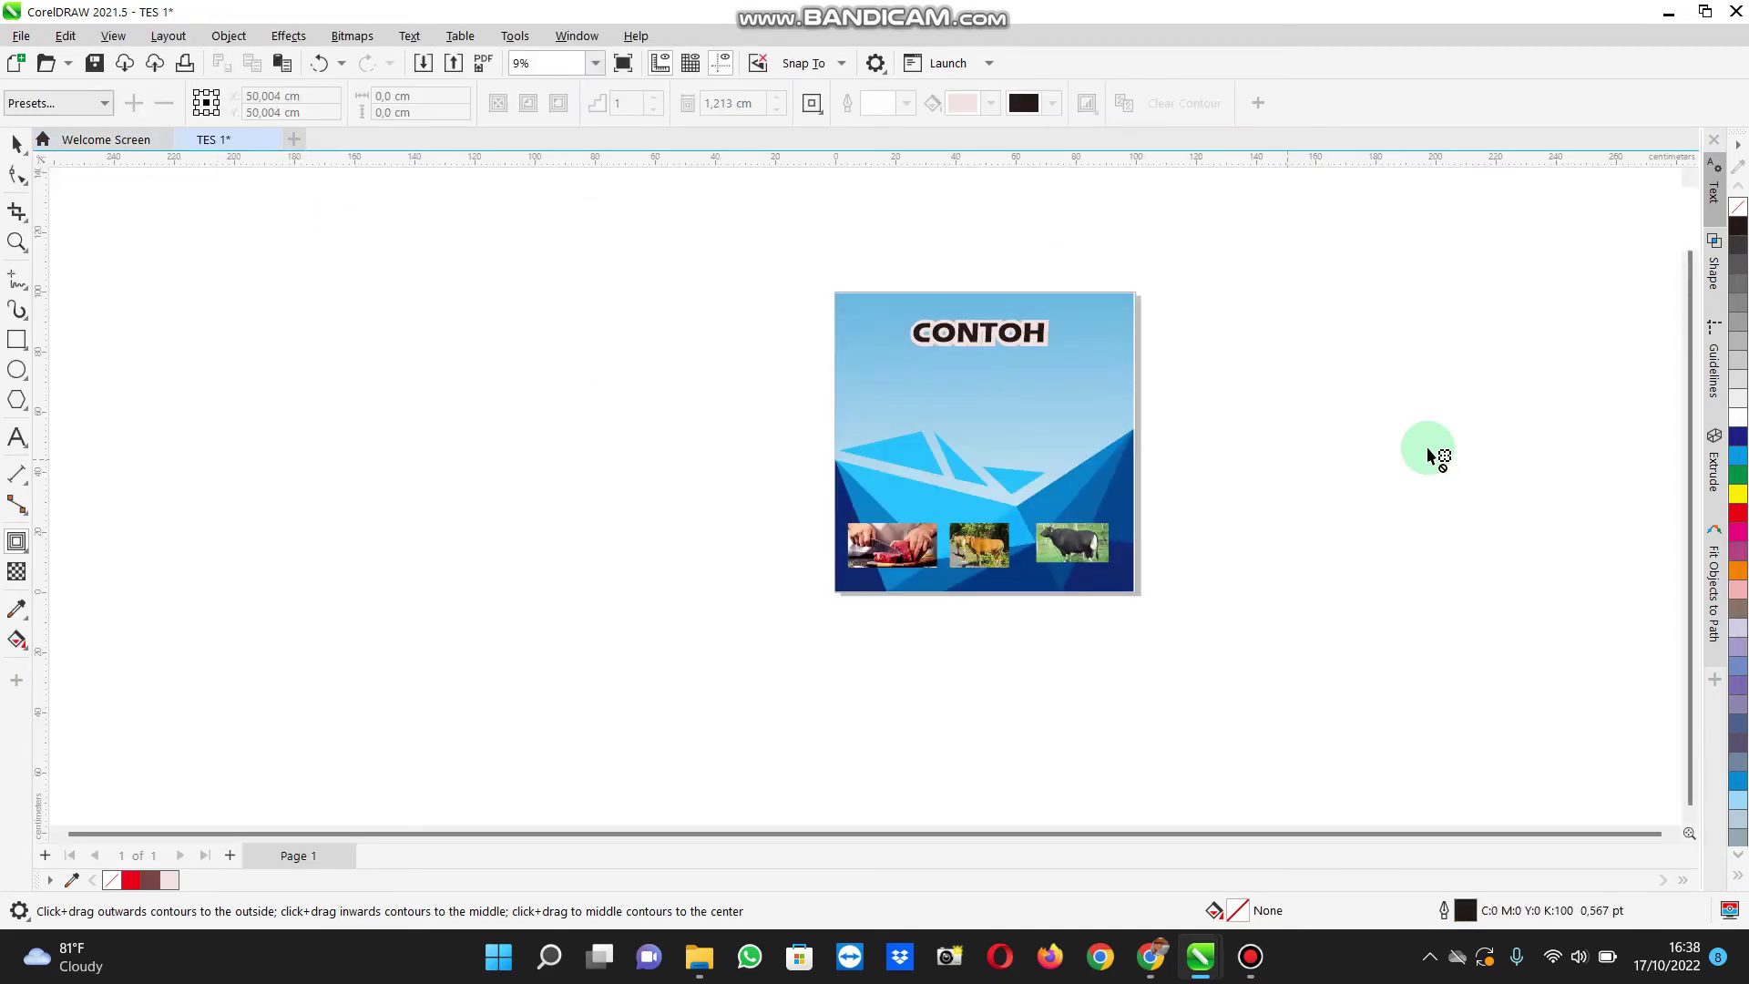
left_click(1669, 12)
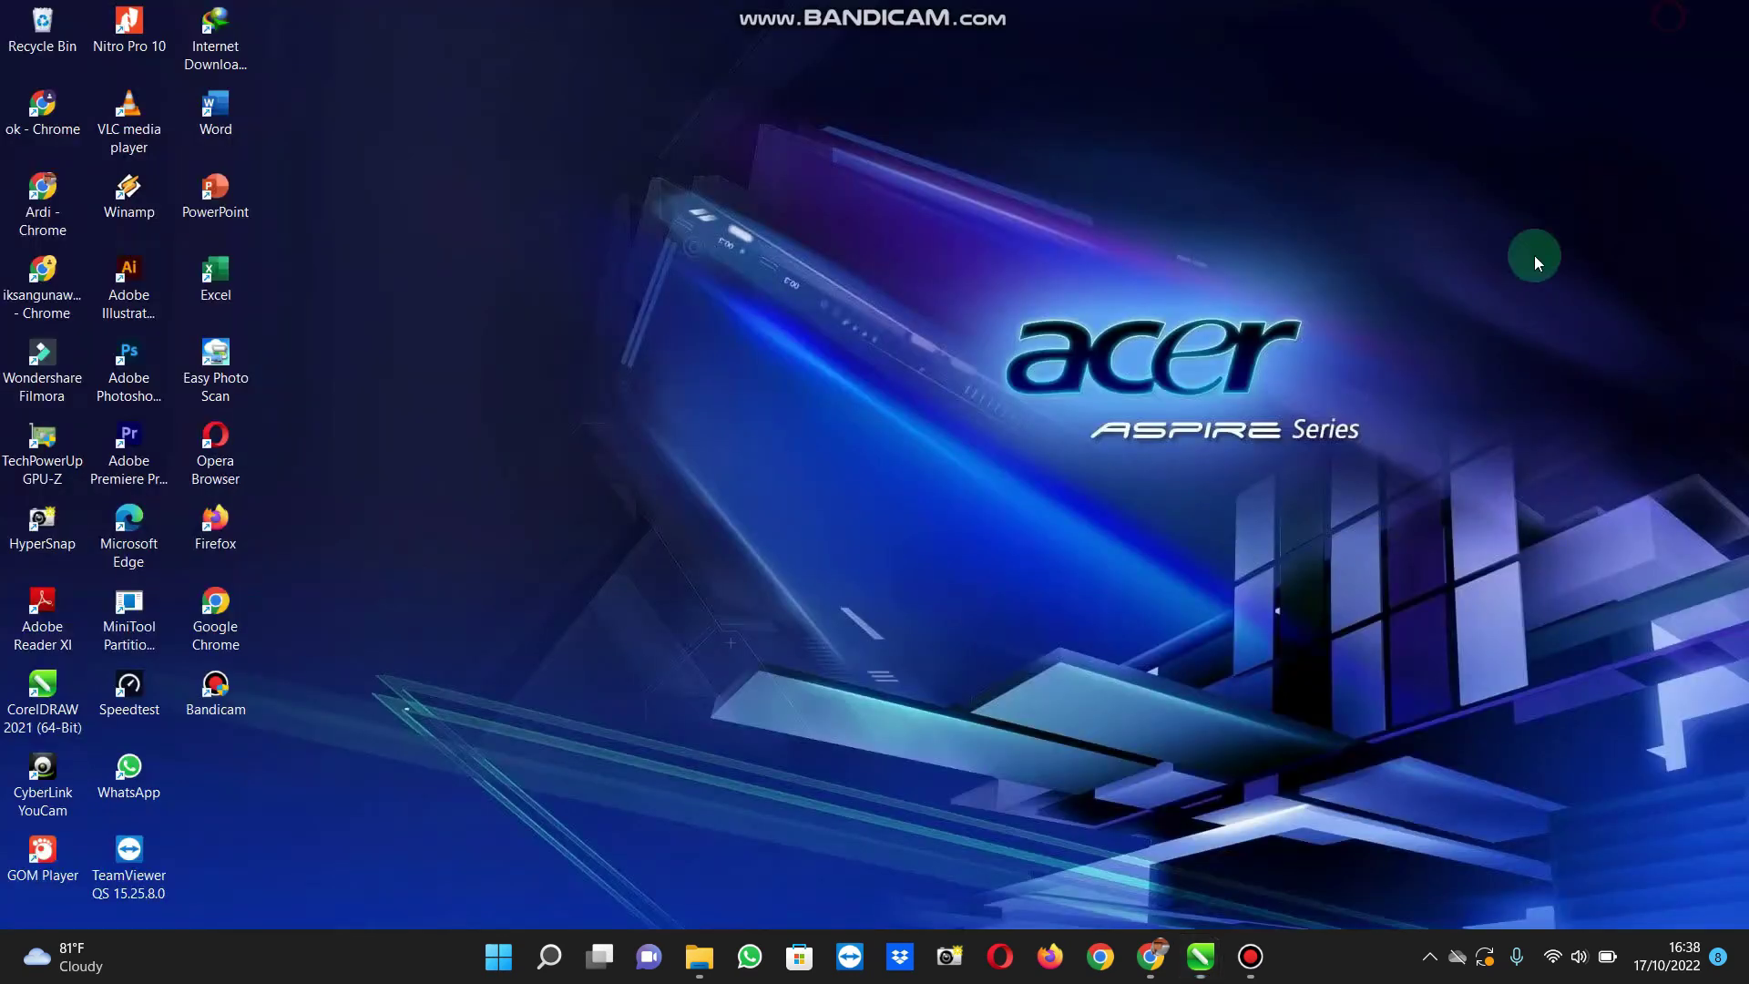
left_click(699, 955)
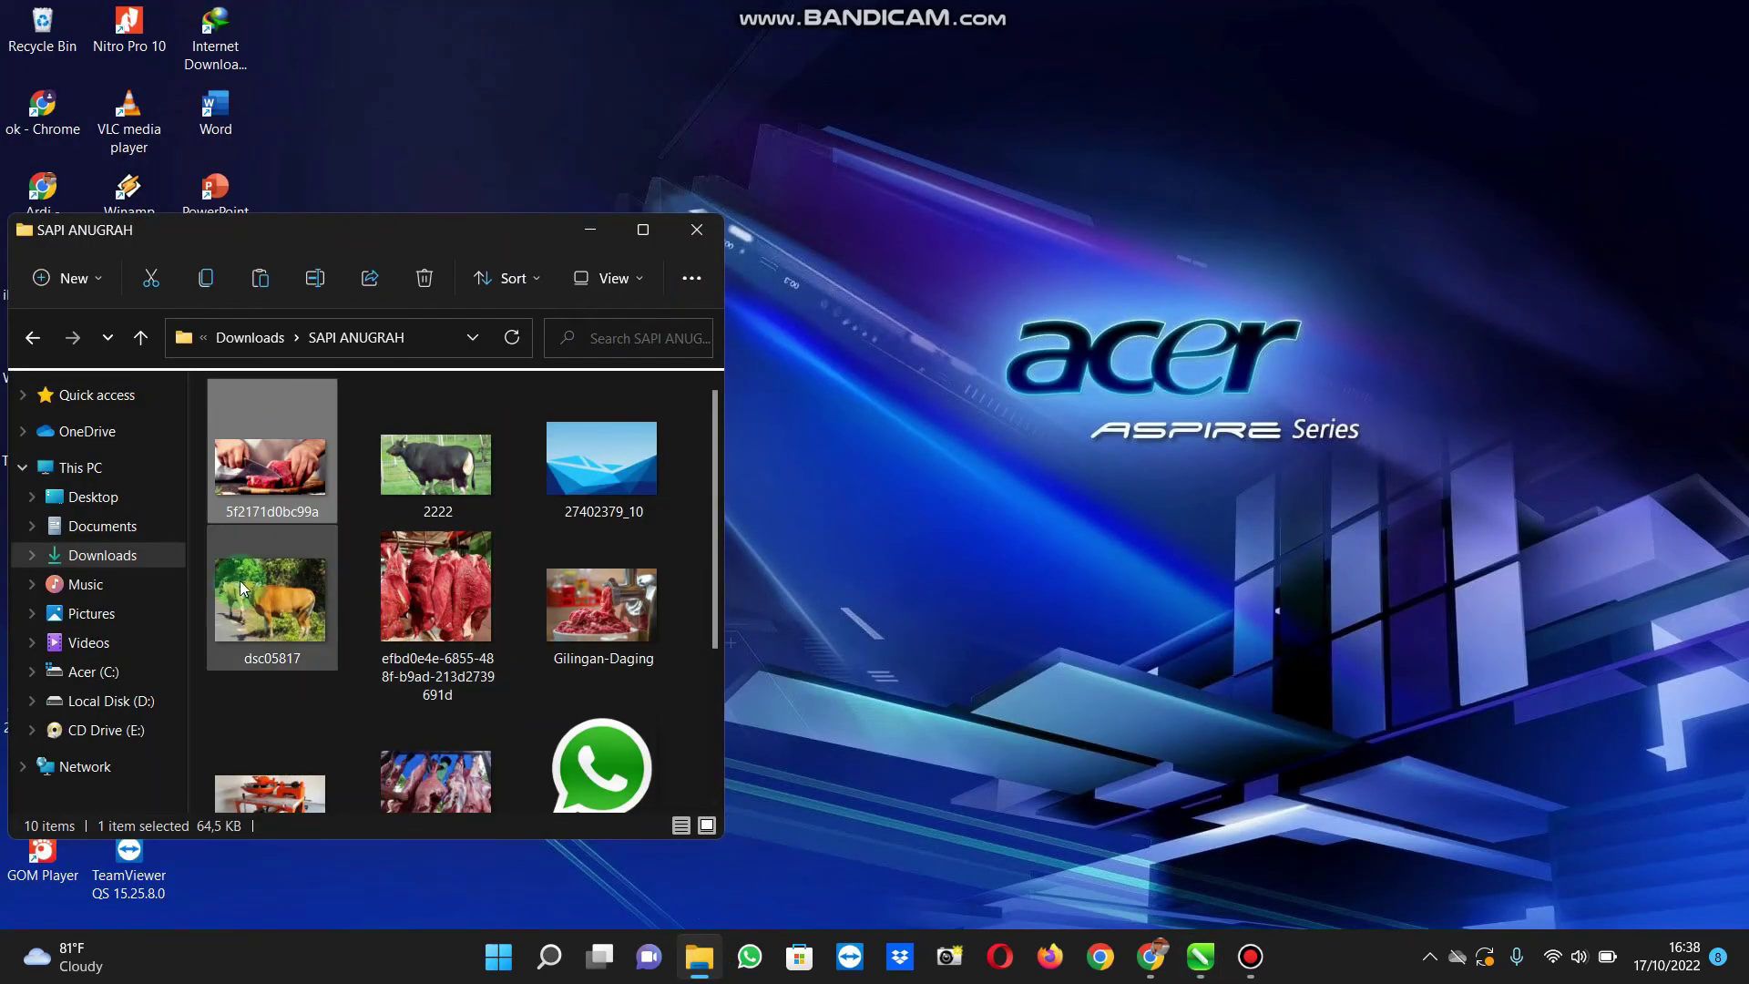
left_click(129, 559)
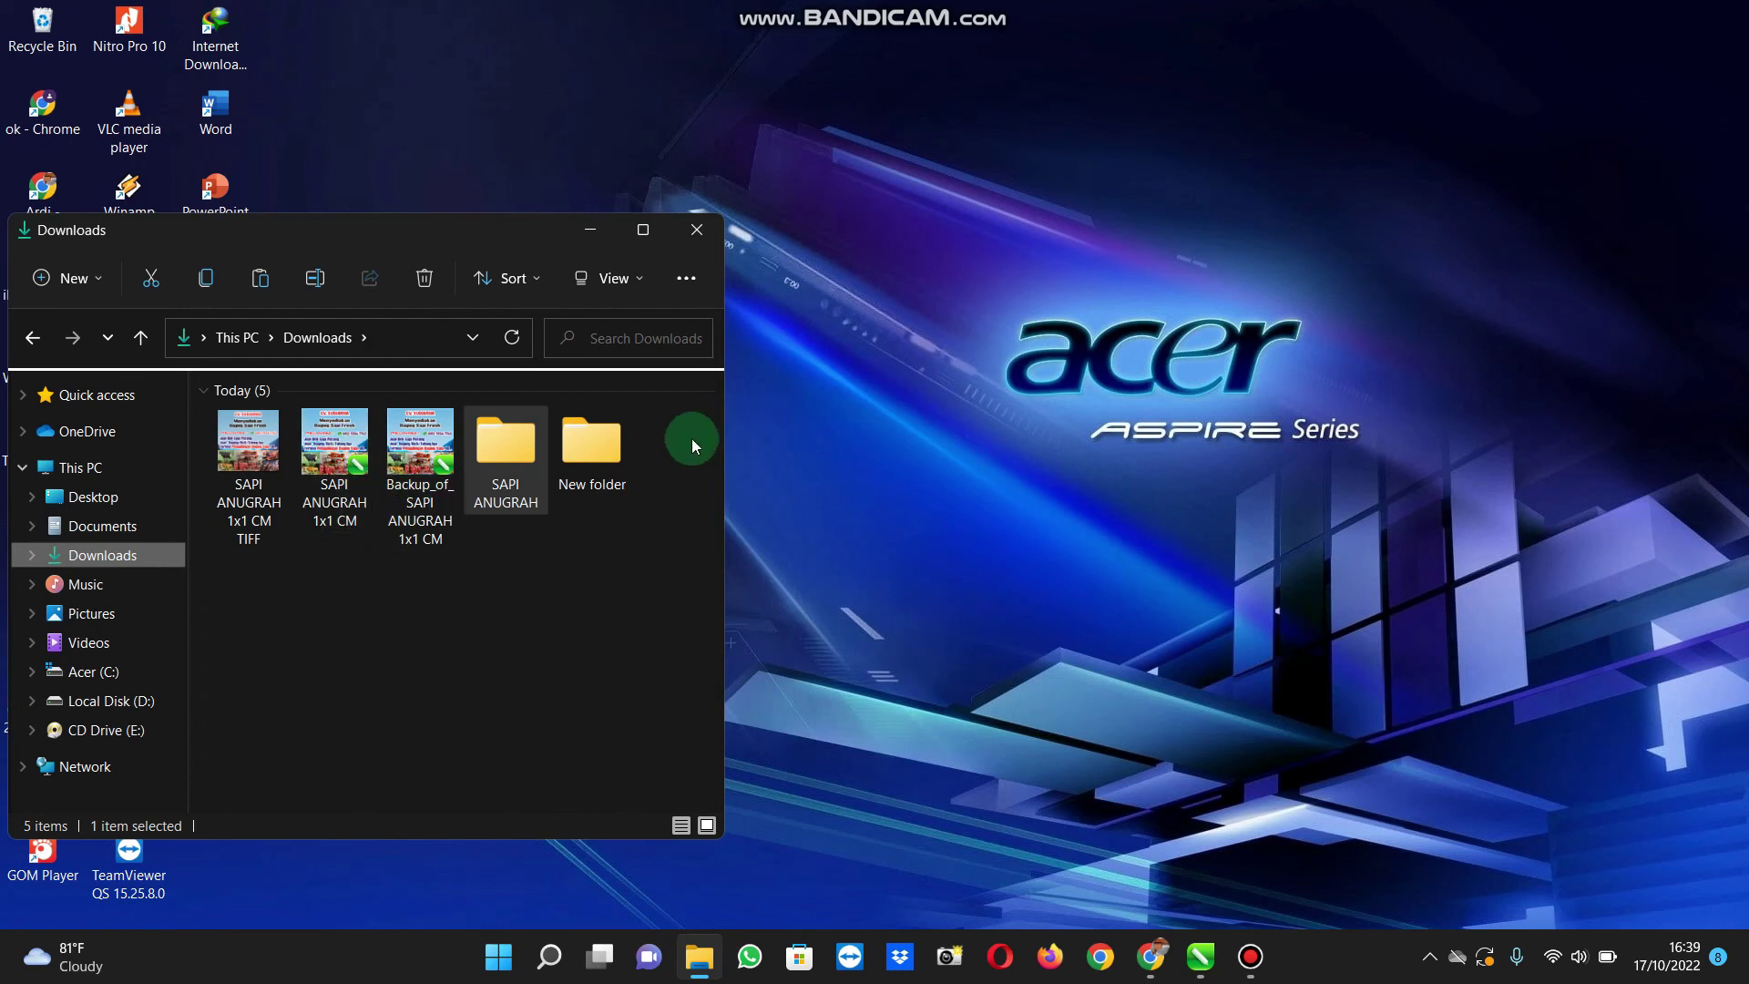
double_click(345, 441)
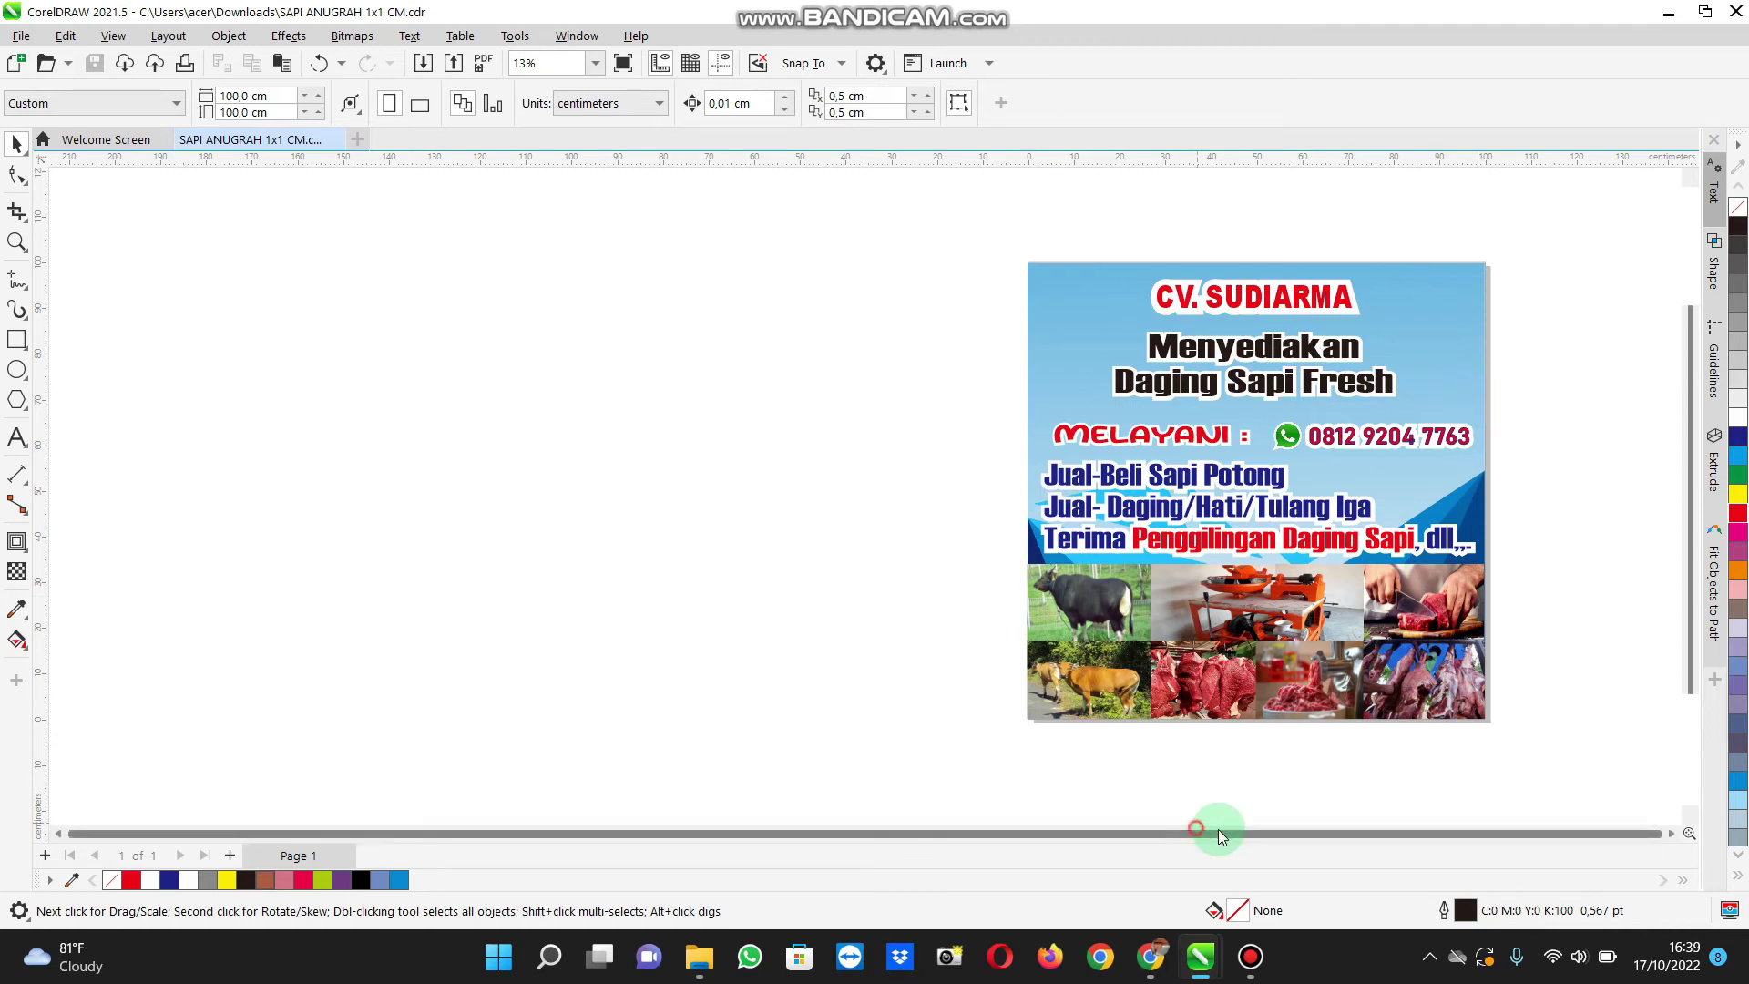
left_click(1670, 832)
left_click(1670, 832)
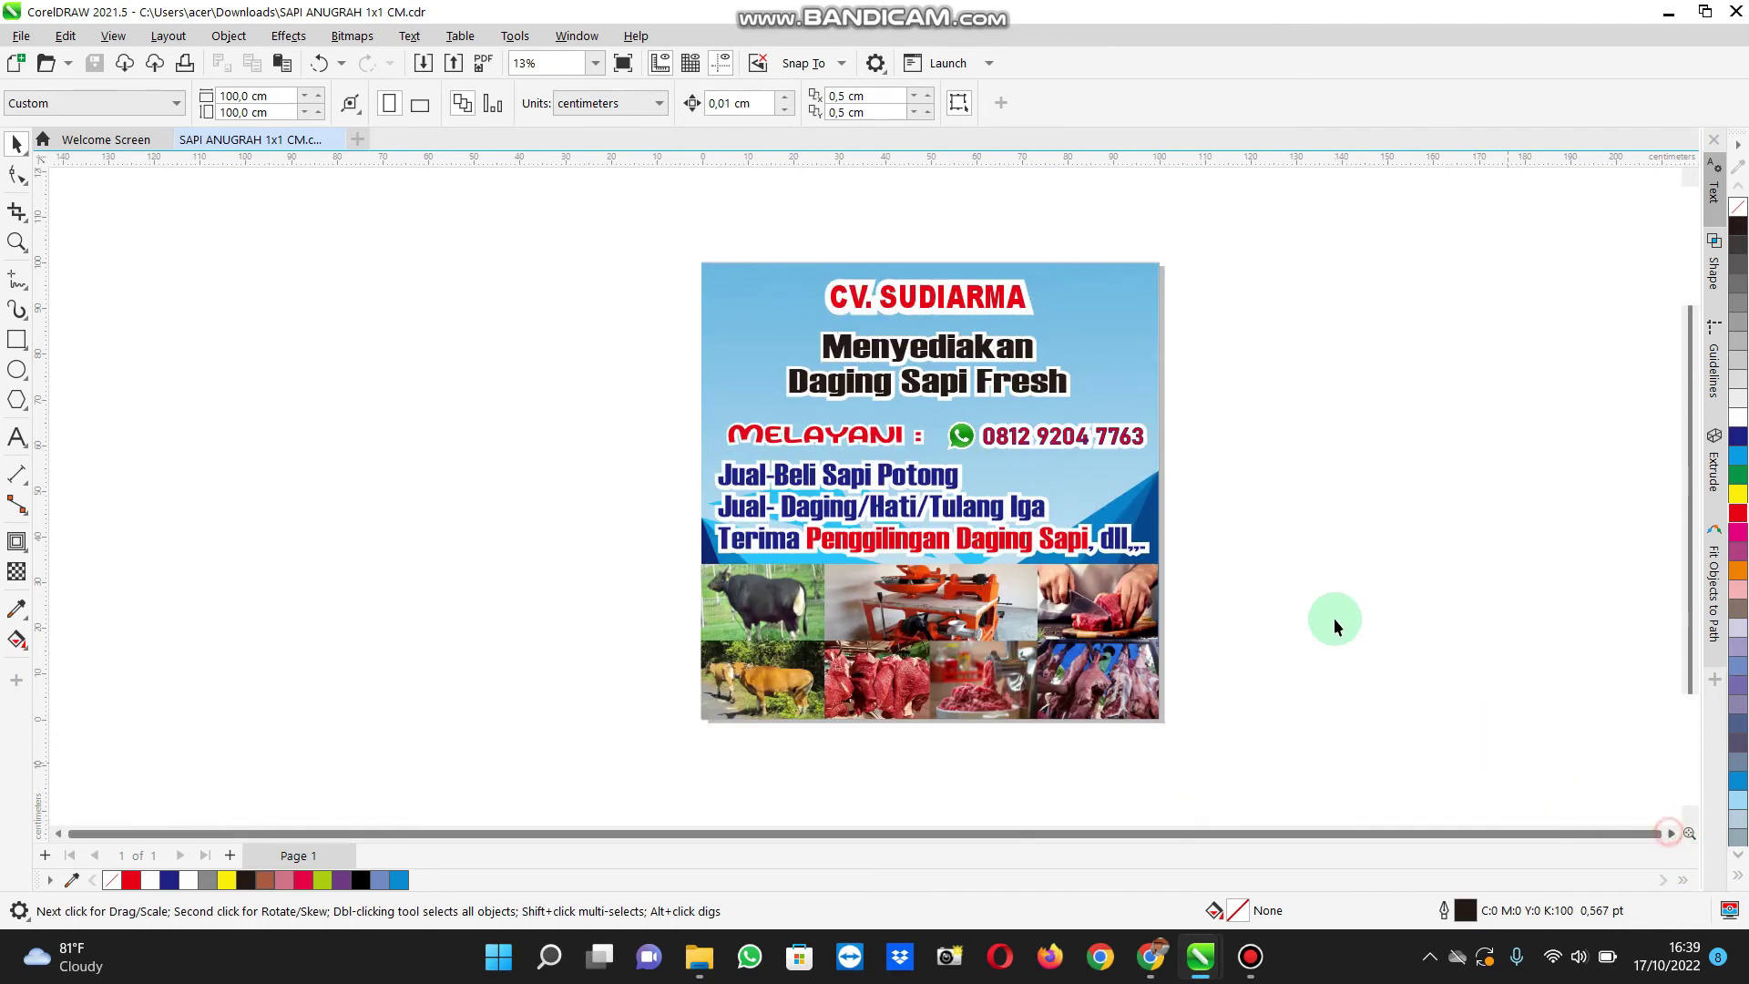
scroll(1323, 582, "up", 2)
scroll(1322, 582, "down", 2)
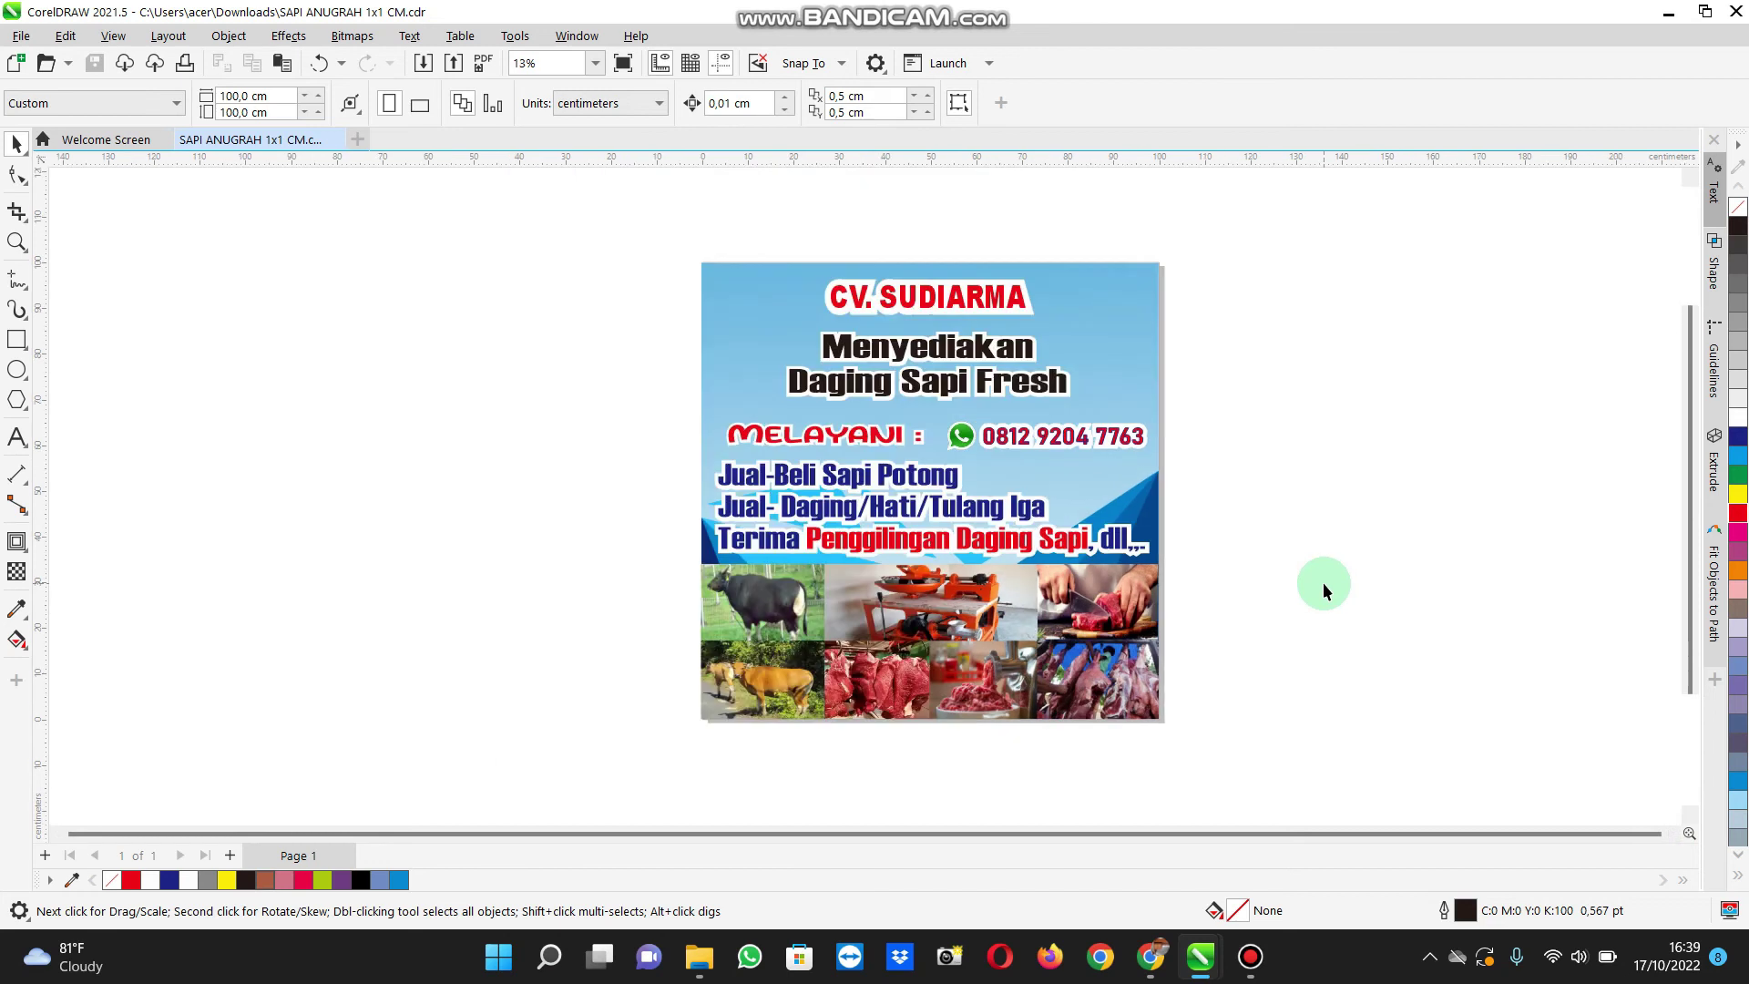
left_click_drag(1686, 390, 1686, 397)
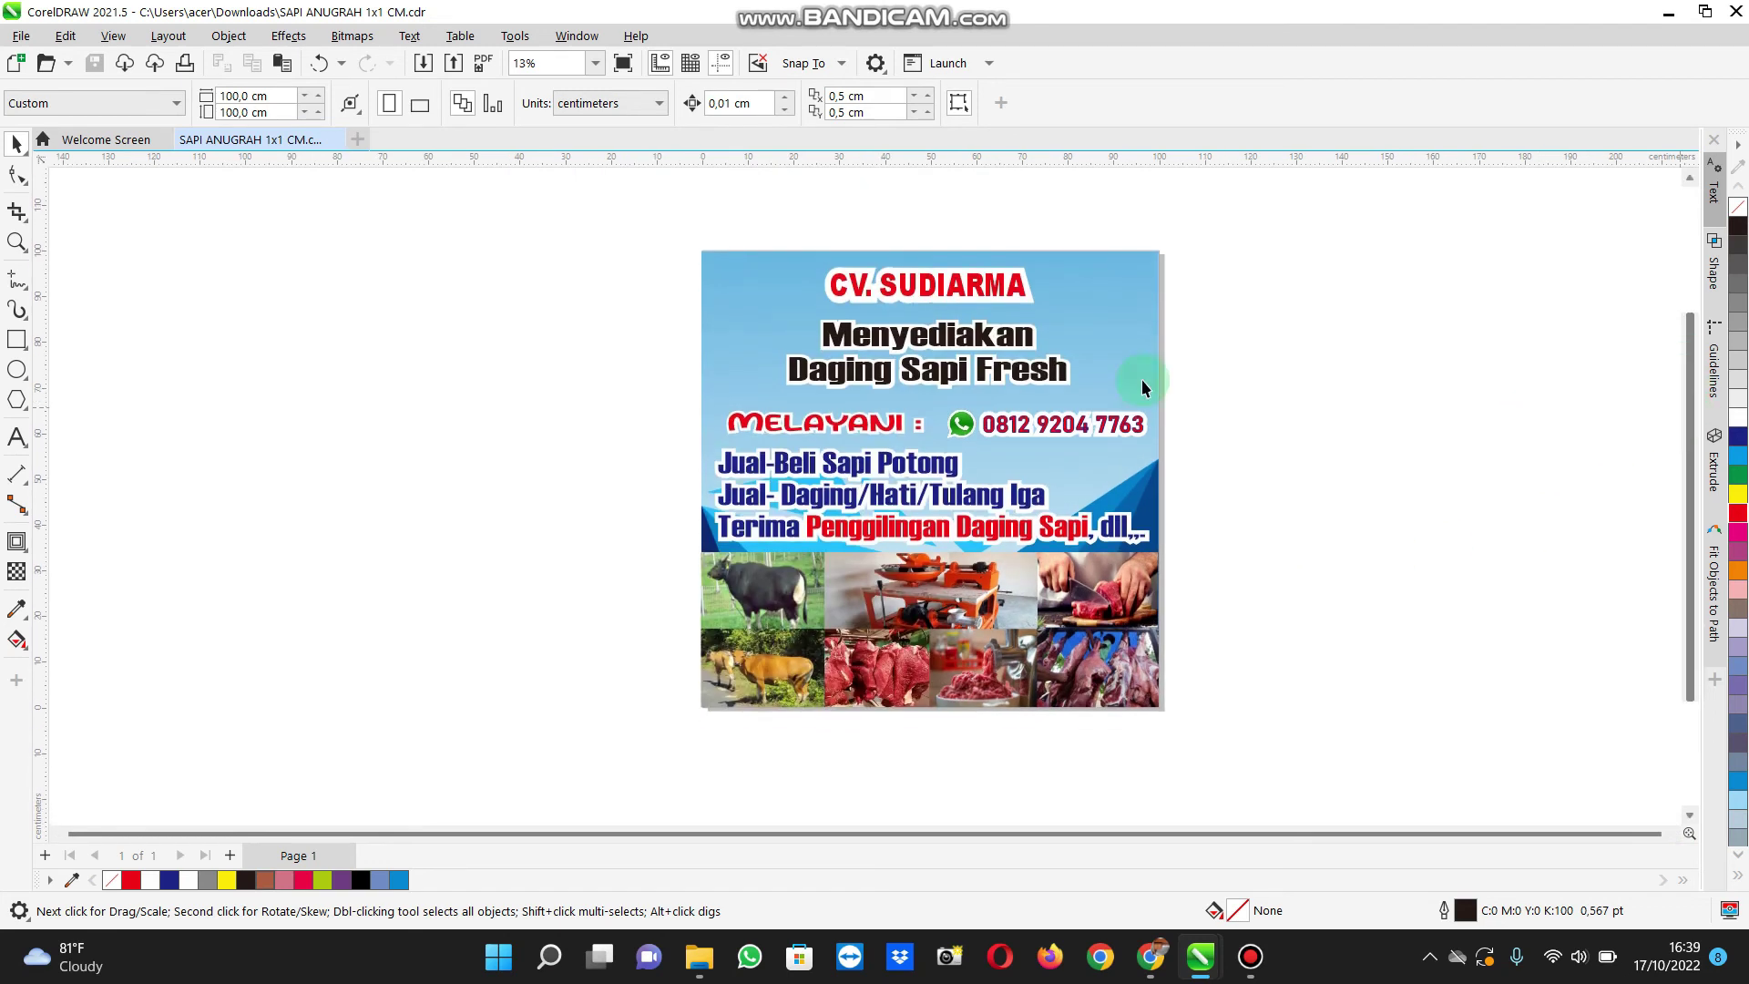
left_click(73, 140)
left_click(222, 141)
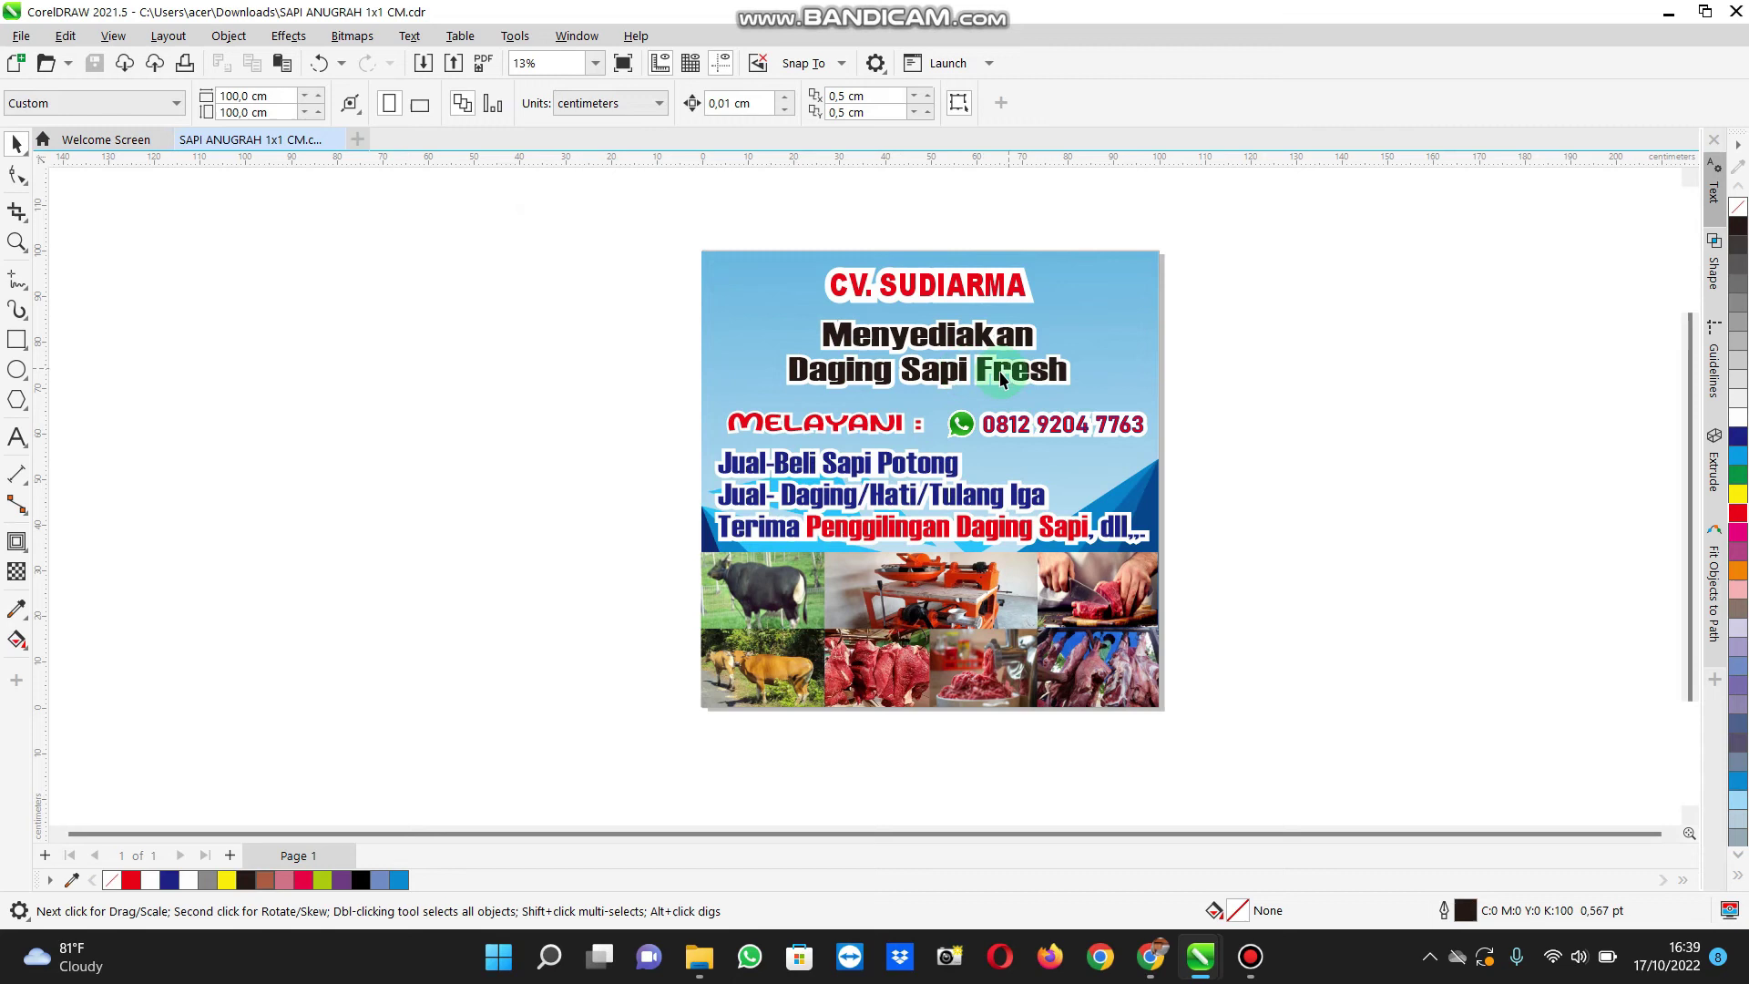
Step: Try to export the banner as SAPI ANUGRAH 1x1 CM in the TIF - TIFF Bitmap format
left_click(20, 36)
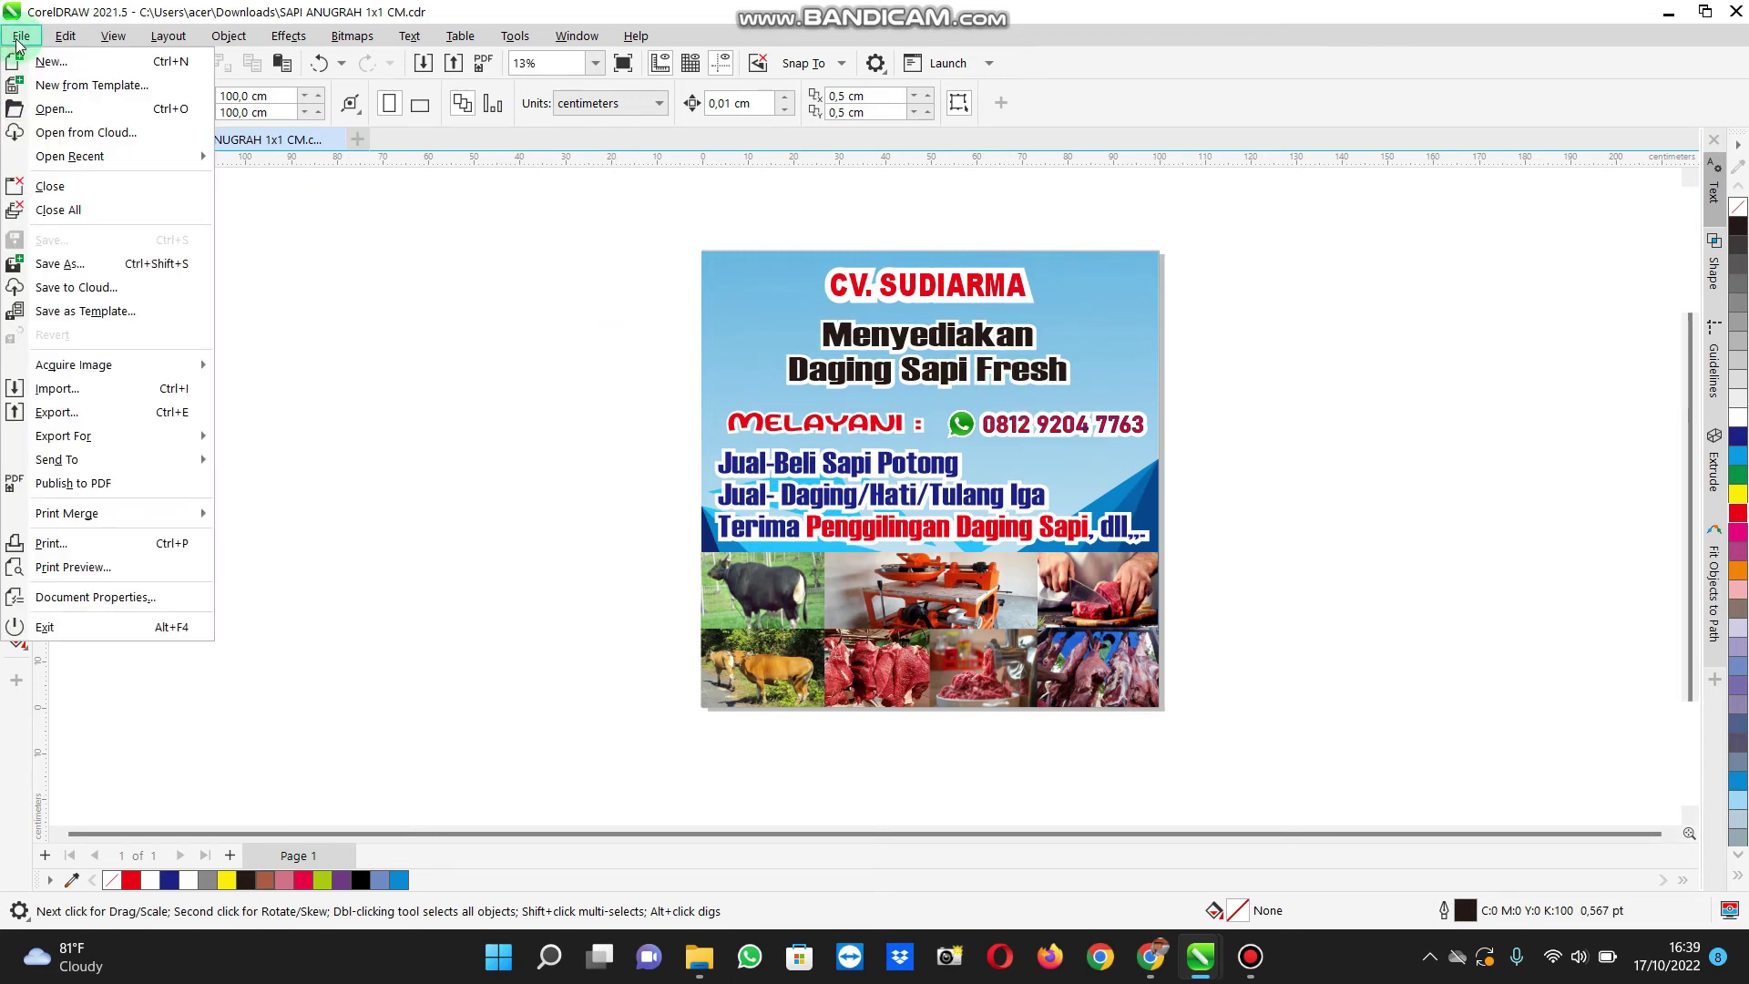
left_click(45, 413)
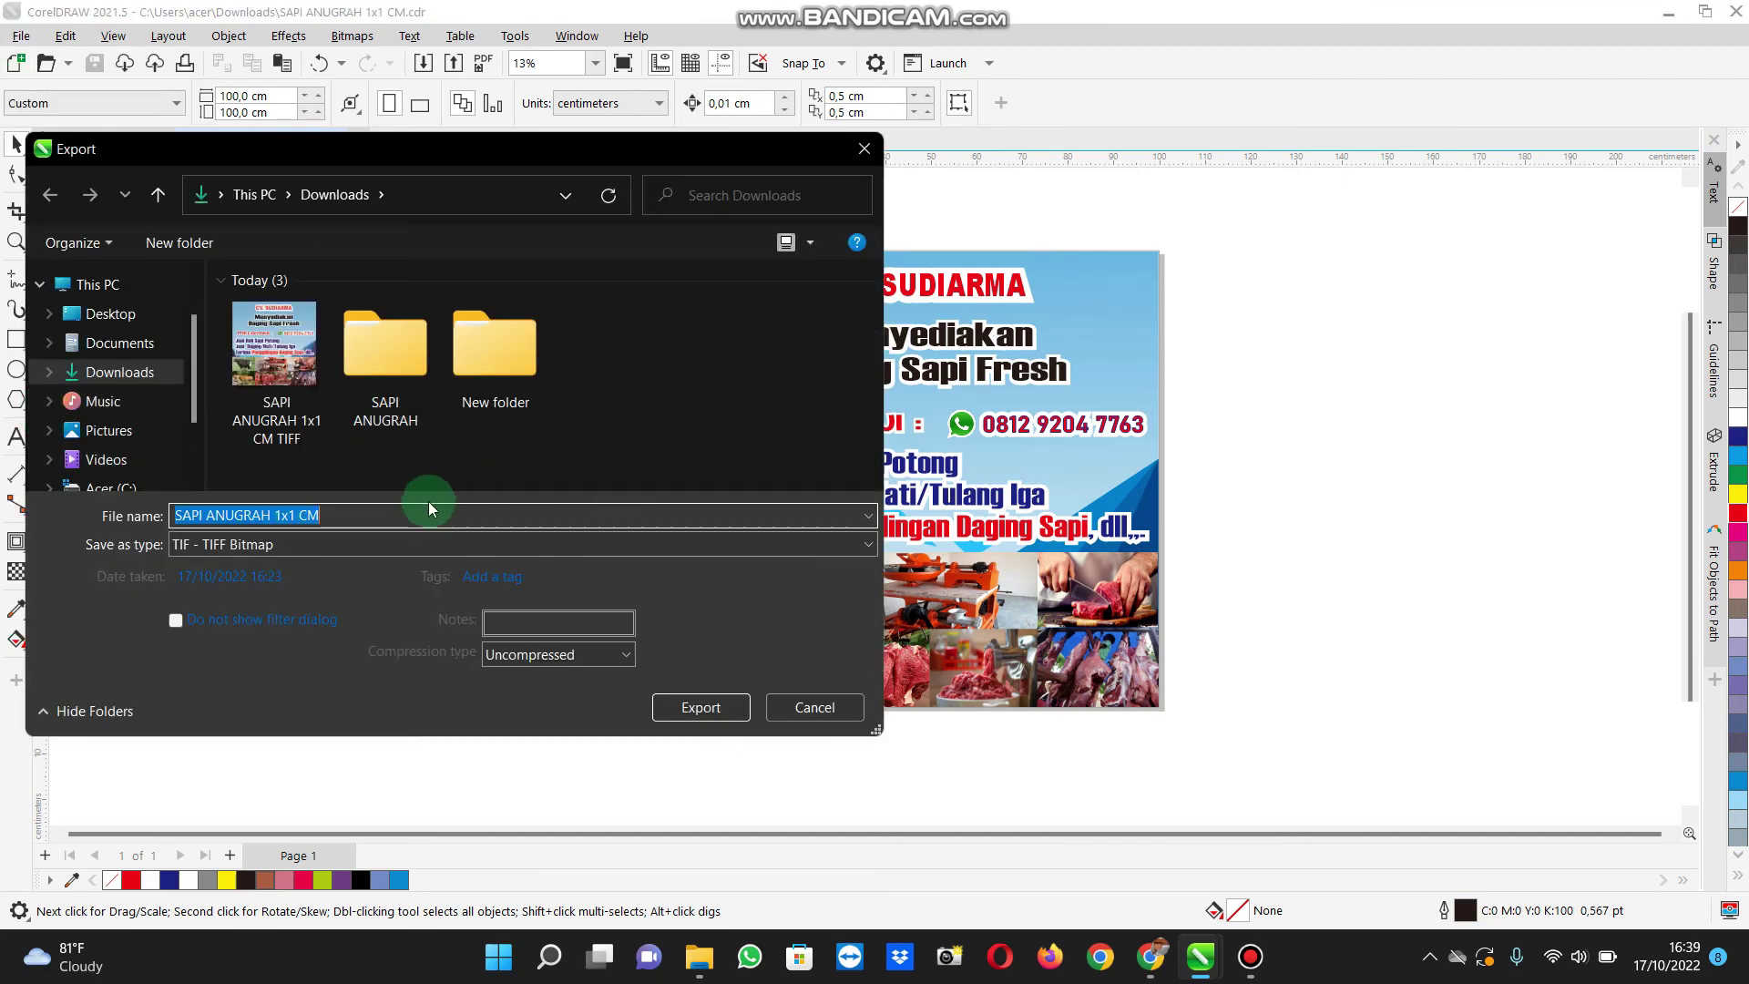
left_click(282, 544)
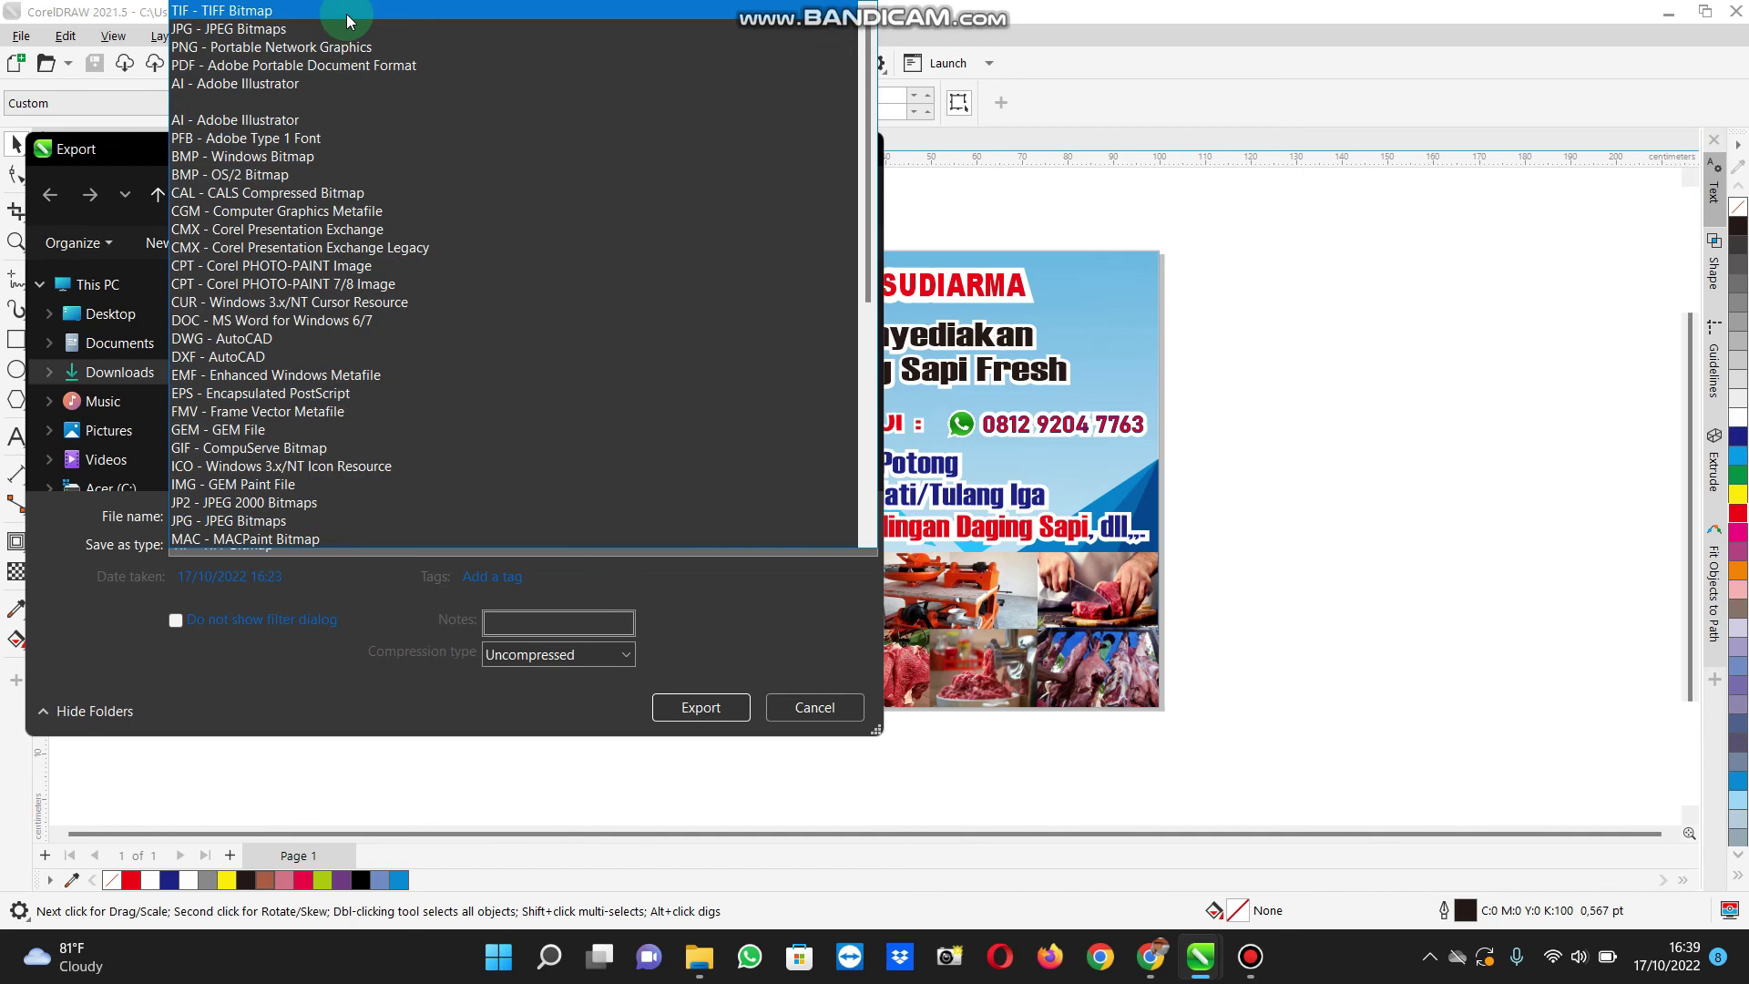
left_click(299, 13)
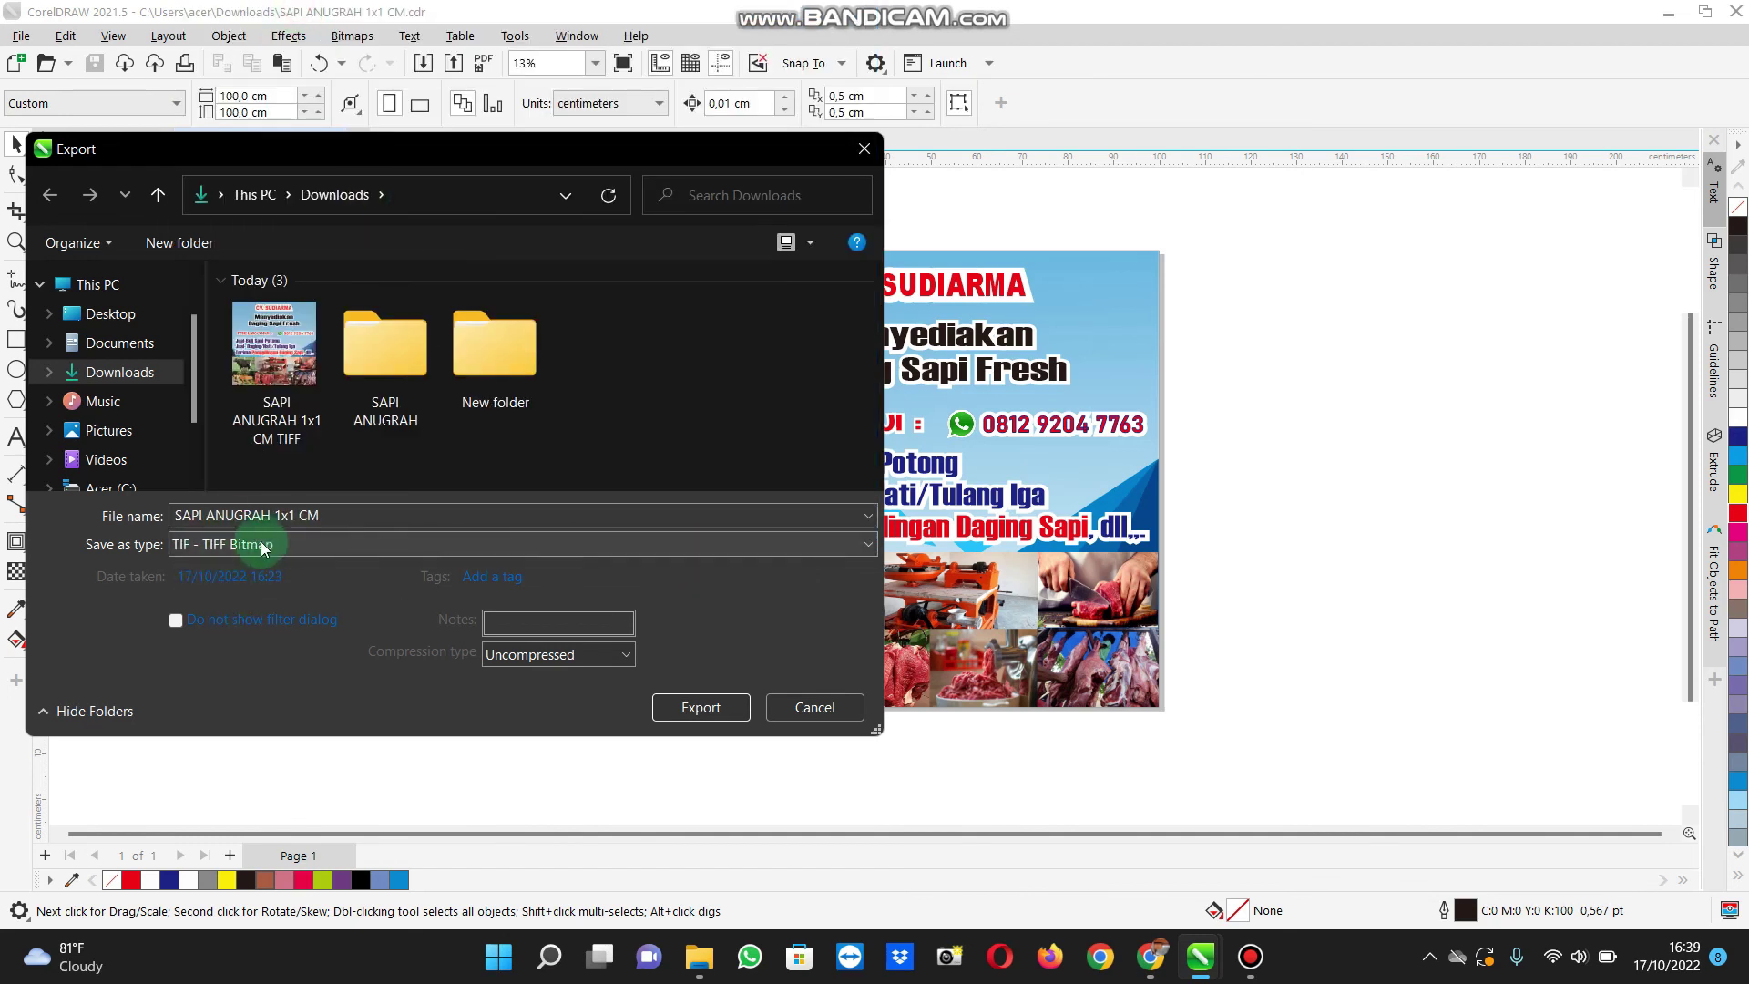
left_click(715, 711)
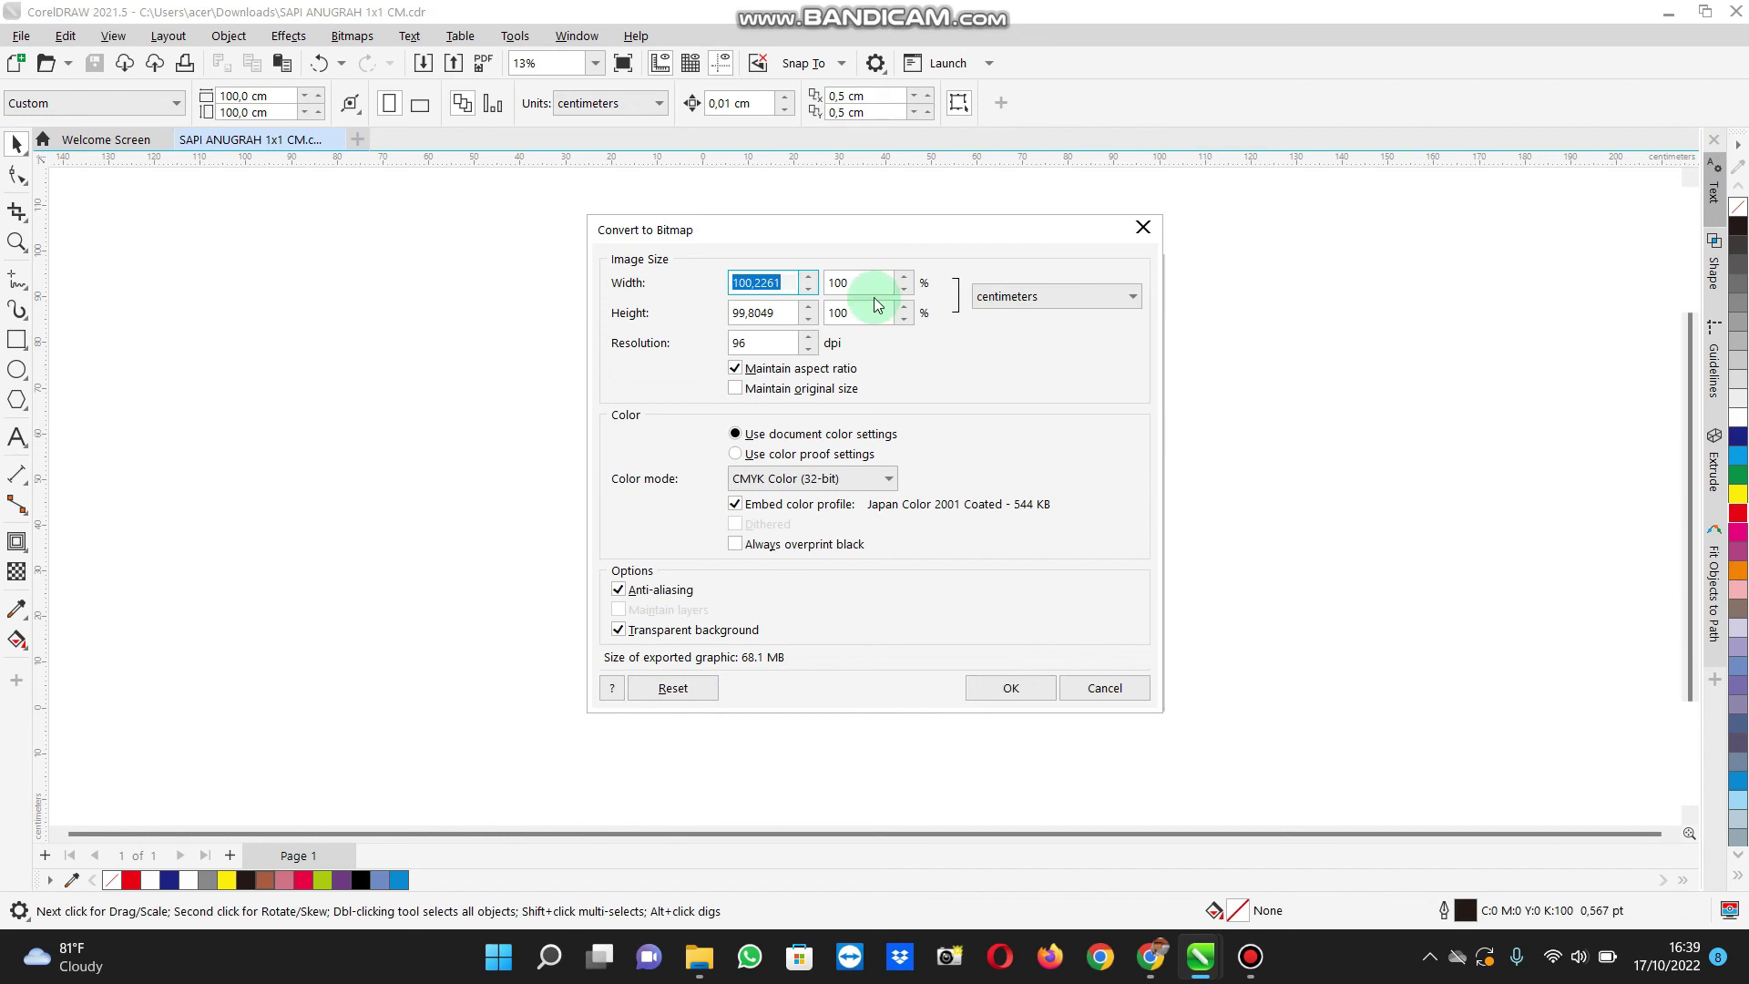
left_click(1140, 228)
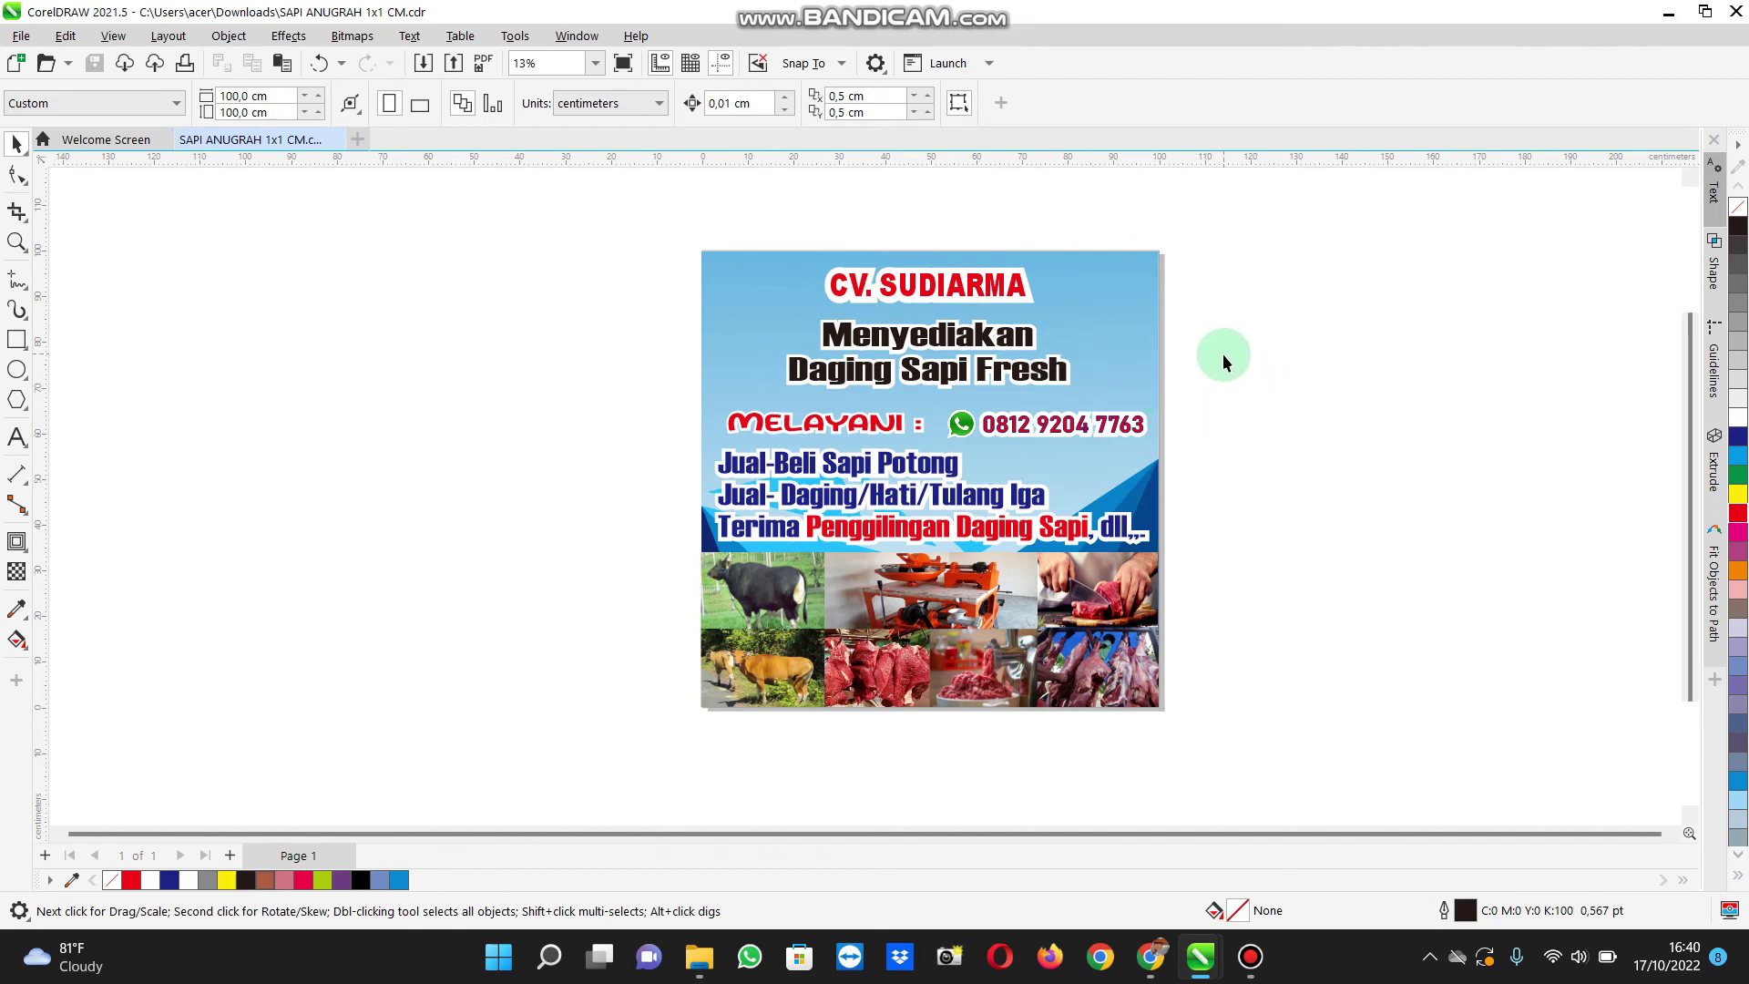
scroll(1237, 397, "down", 1)
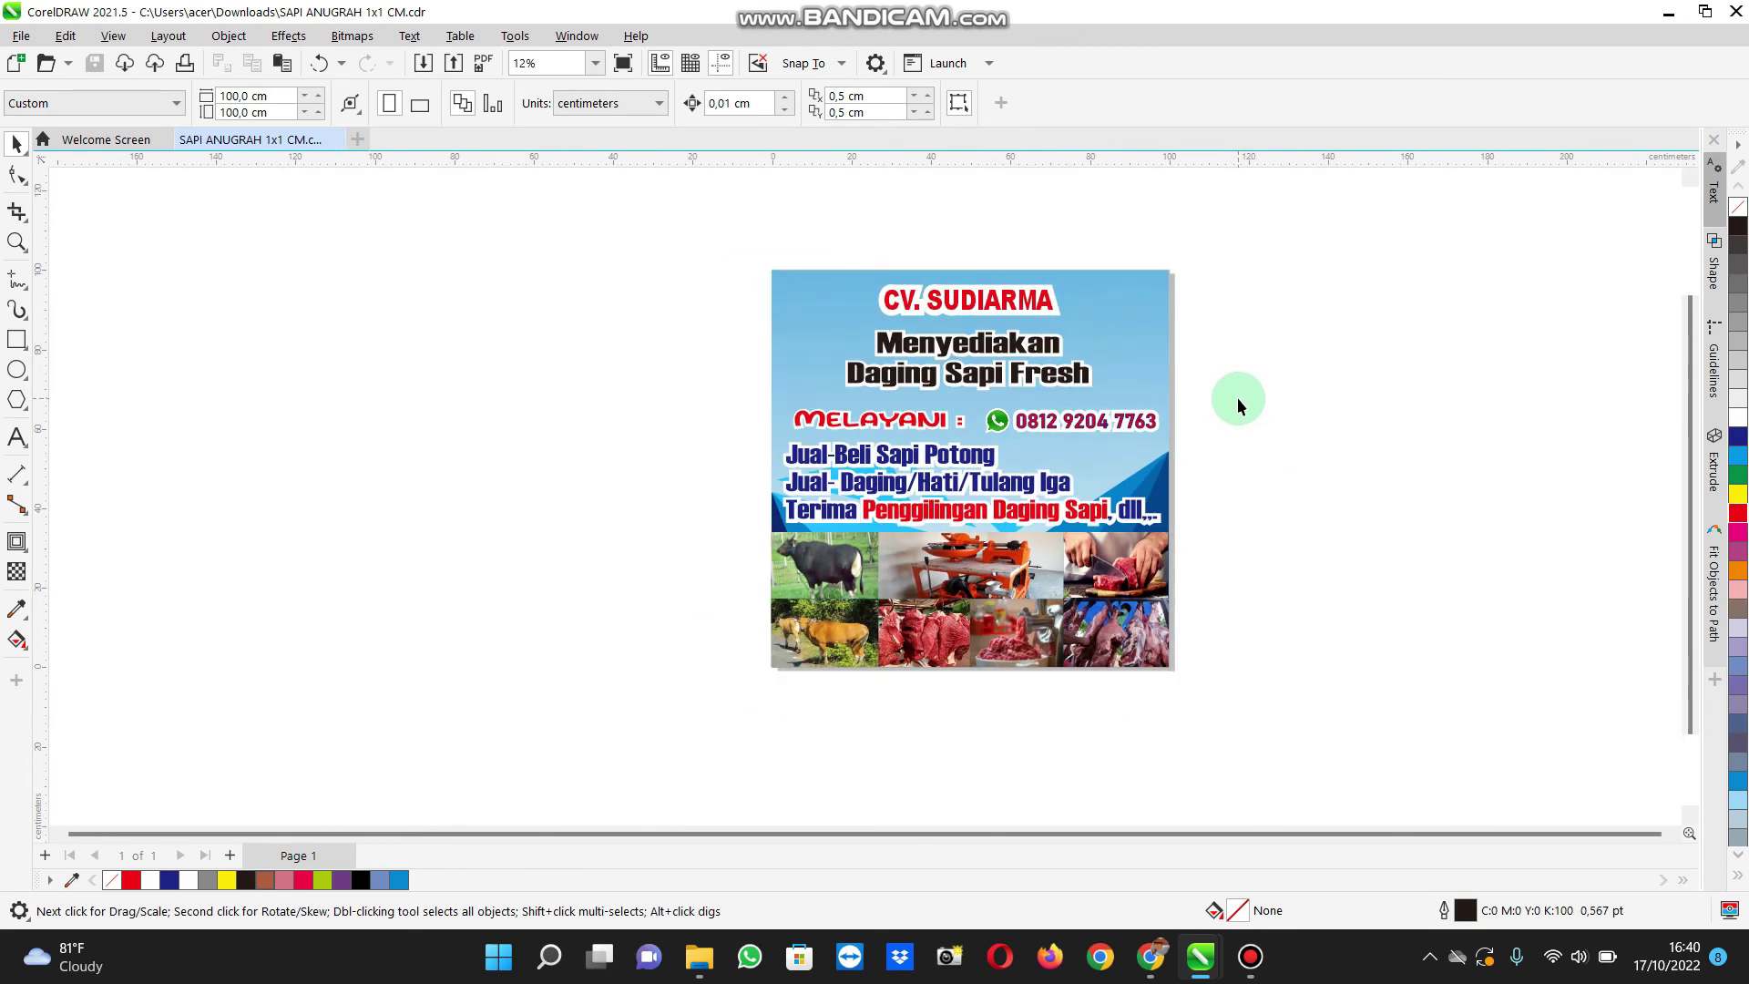
scroll(1238, 396, "down", 1)
scroll(1238, 396, "up", 1)
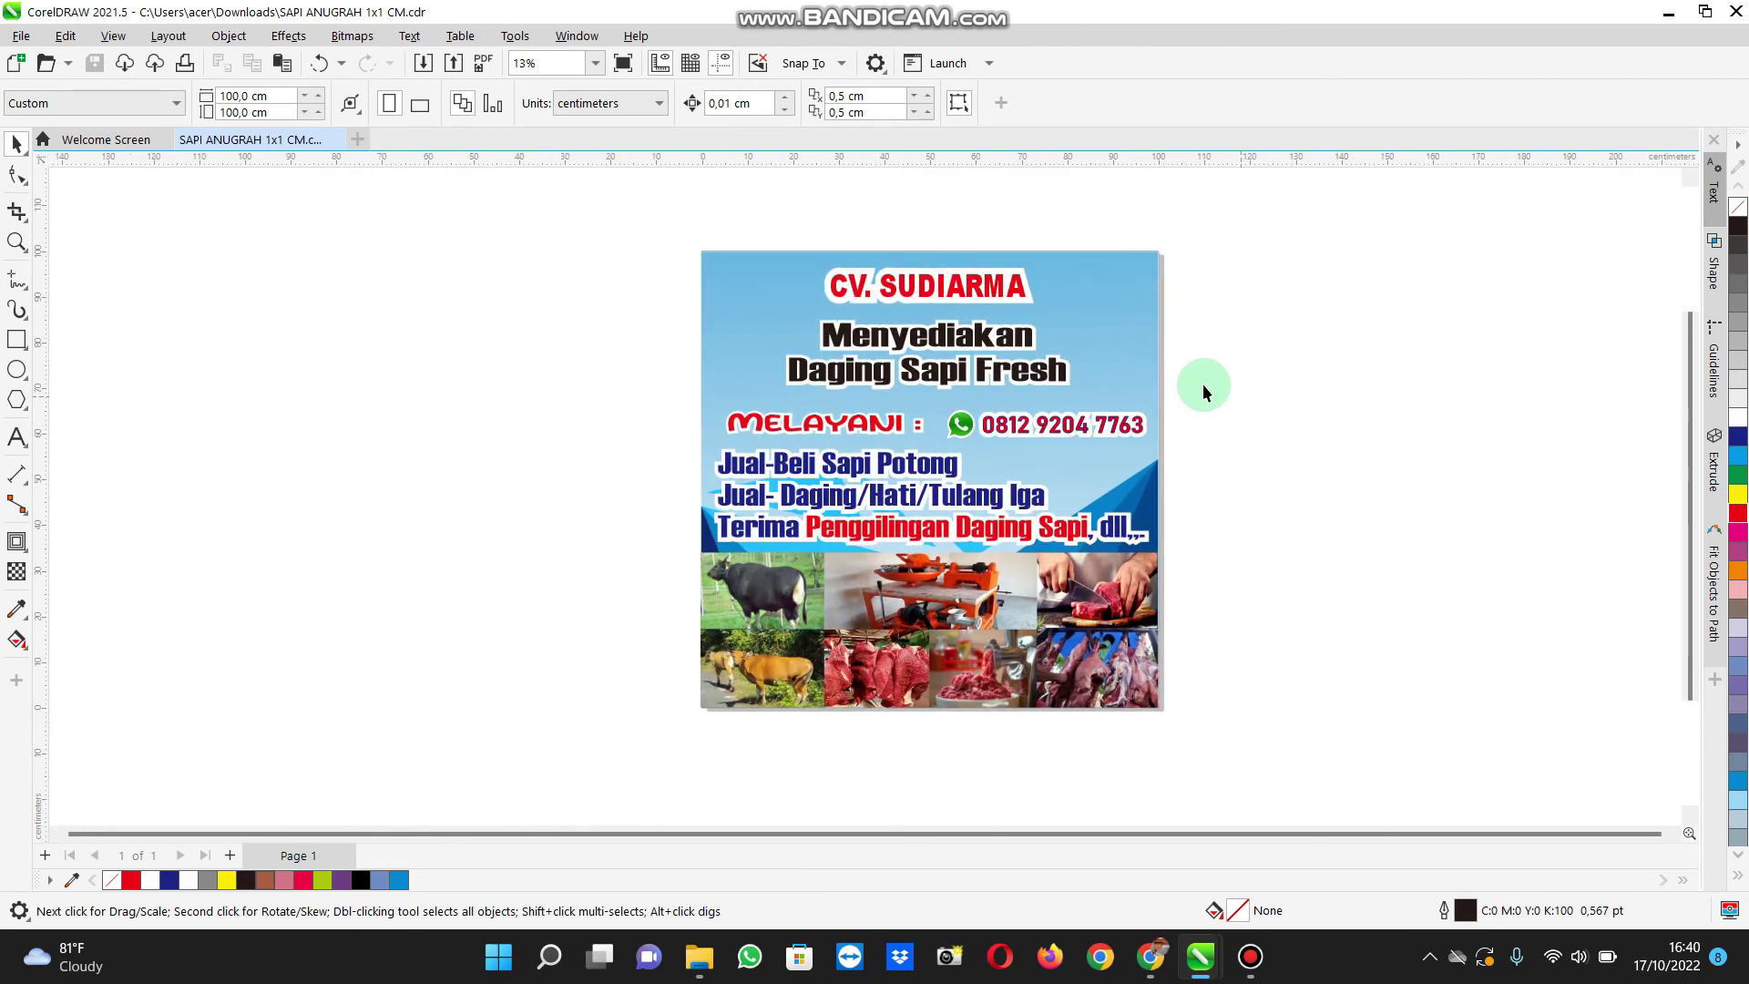